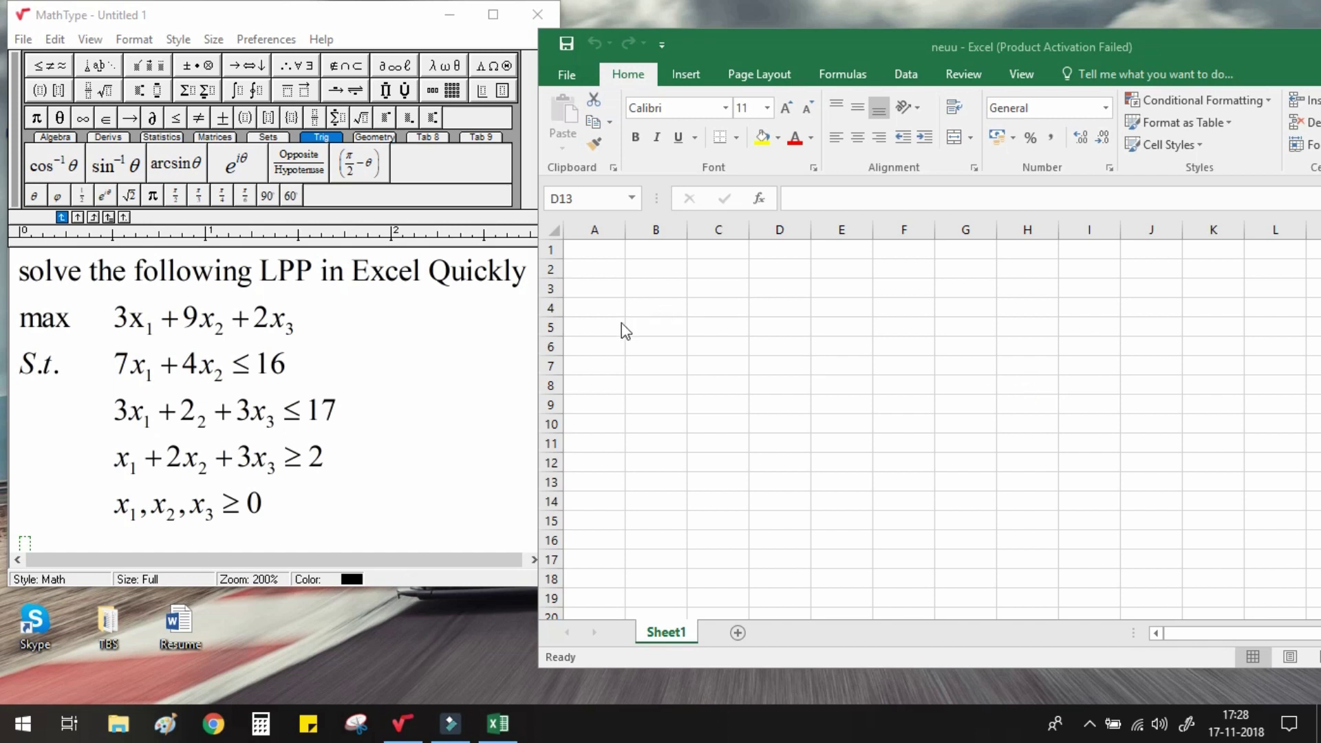
Step: Make sure the Solver Add-in is enabled in the list of available Excel add-ins
click(570, 72)
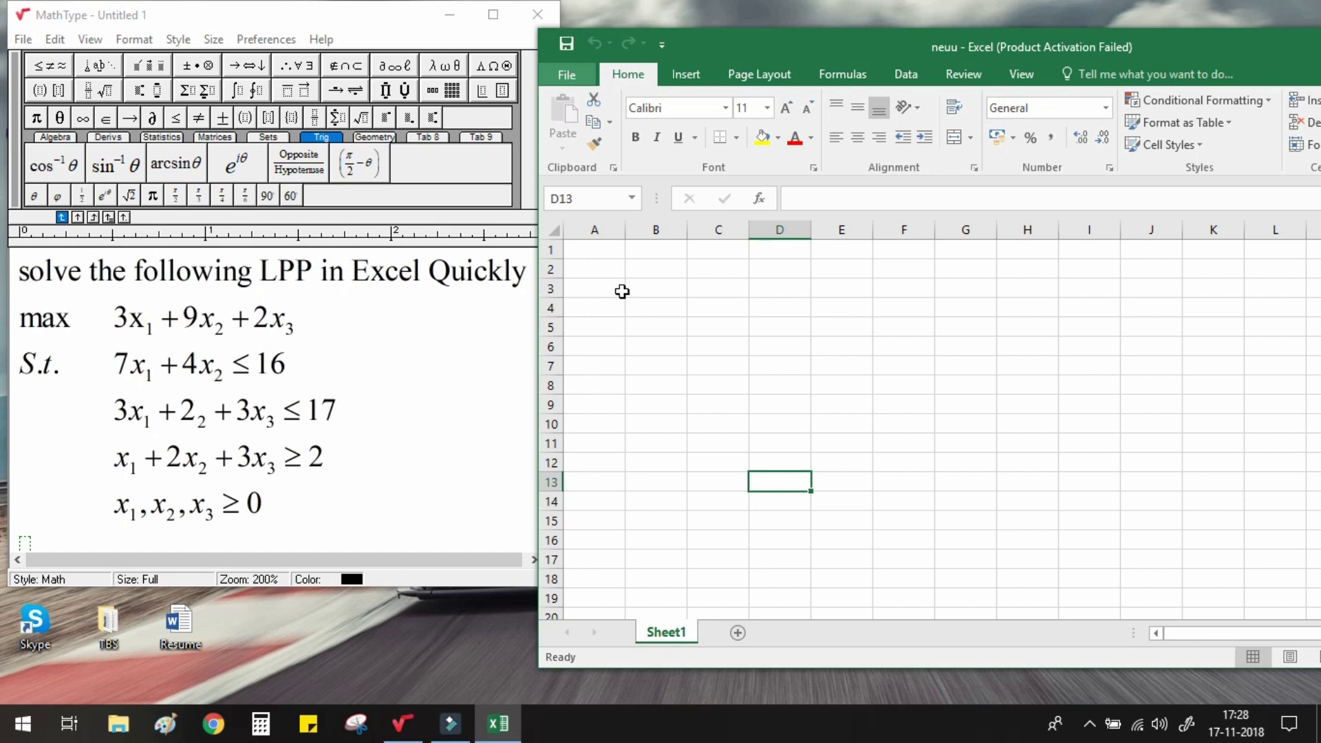
click(570, 75)
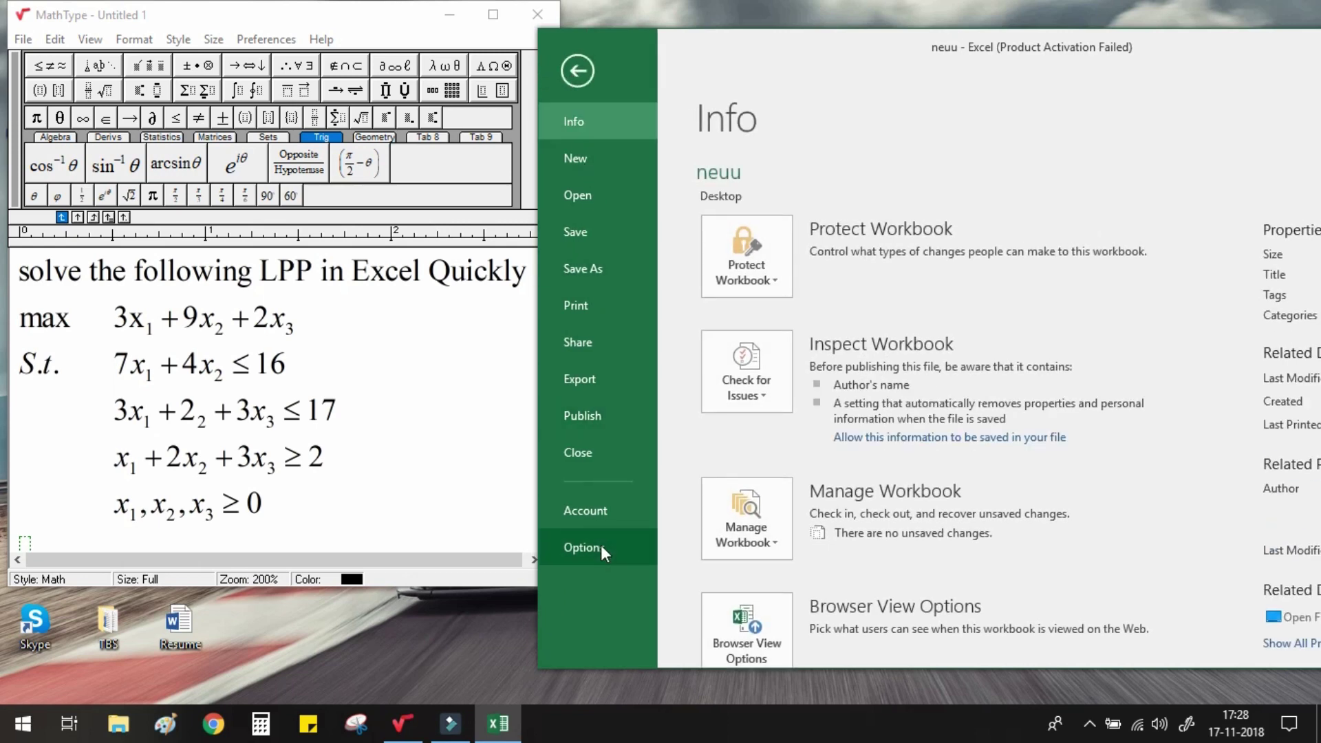
click(602, 552)
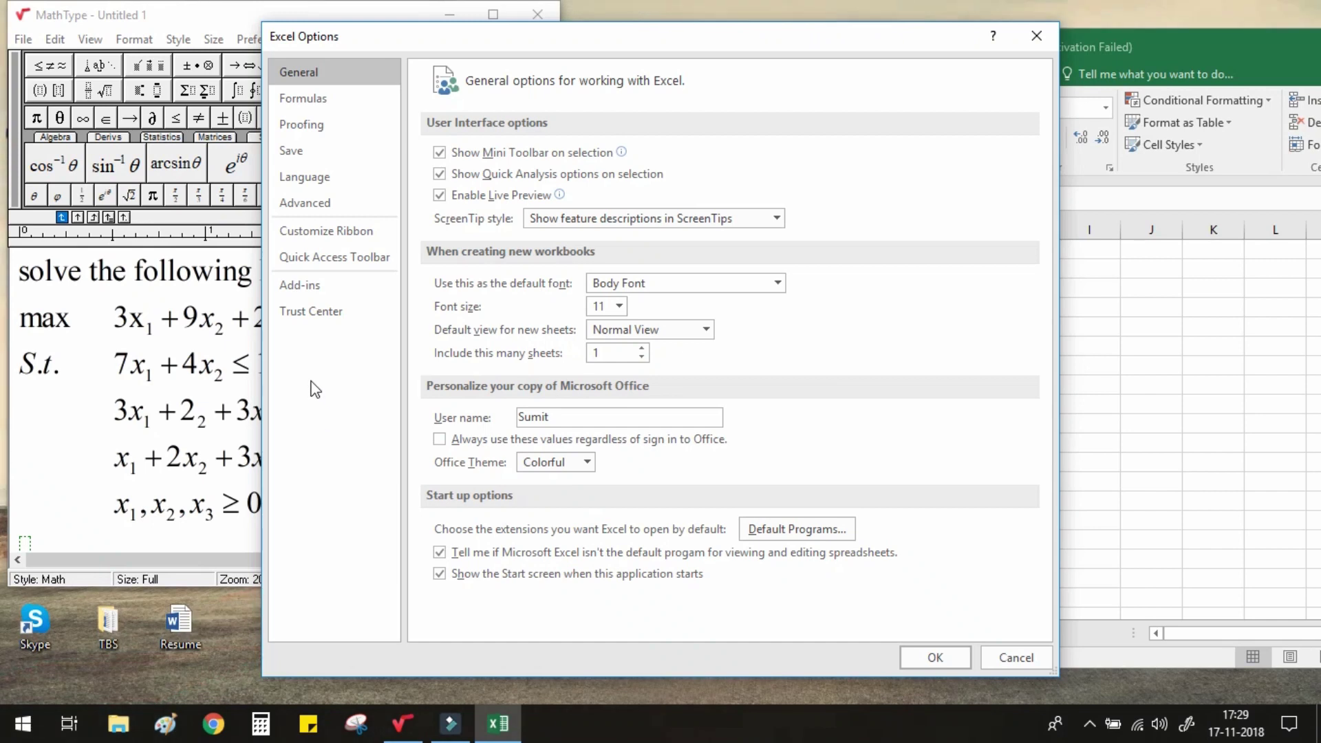
click(311, 293)
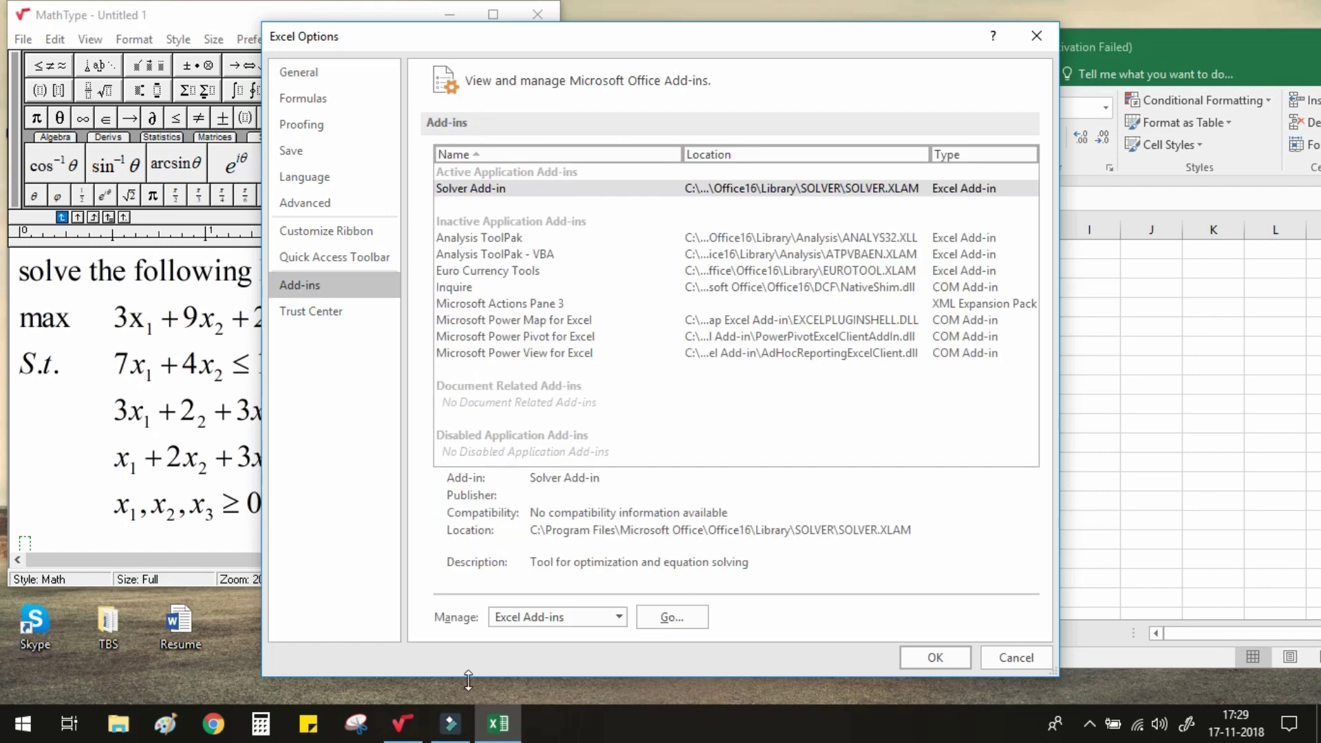
click(617, 617)
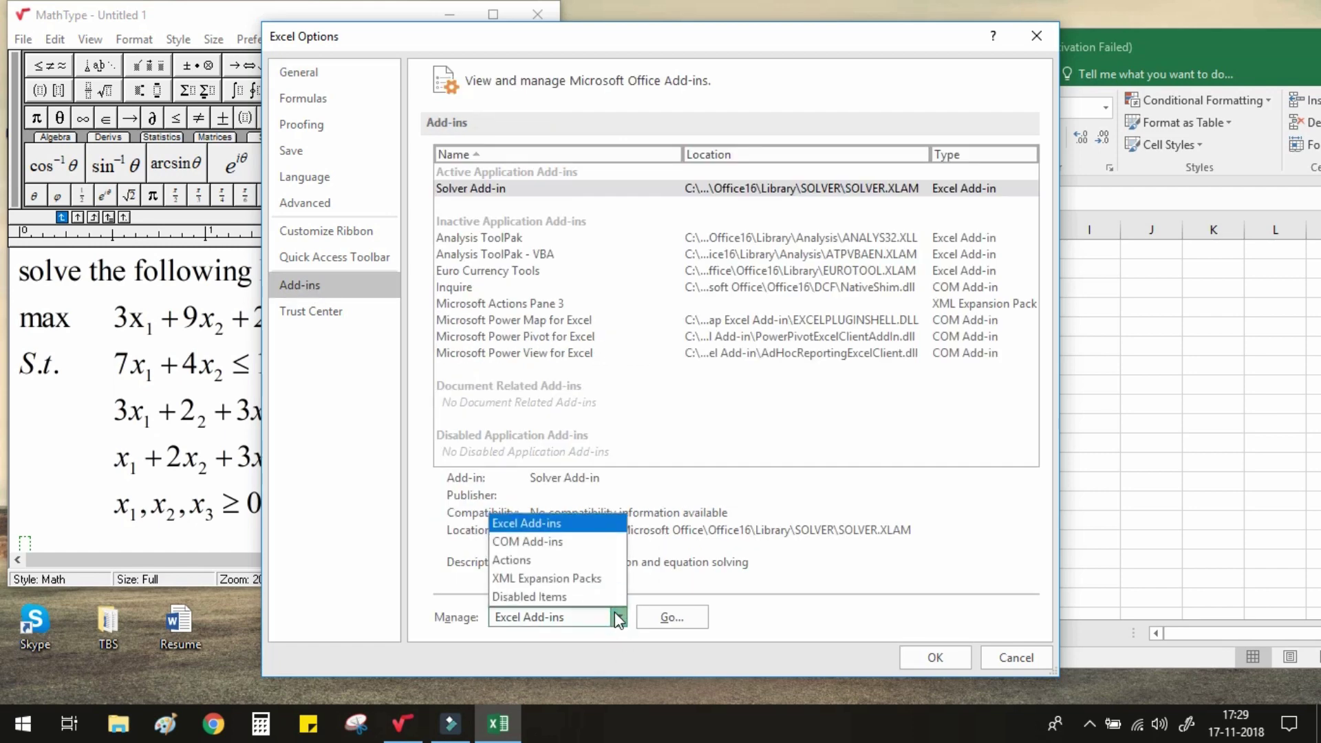
click(617, 617)
click(671, 616)
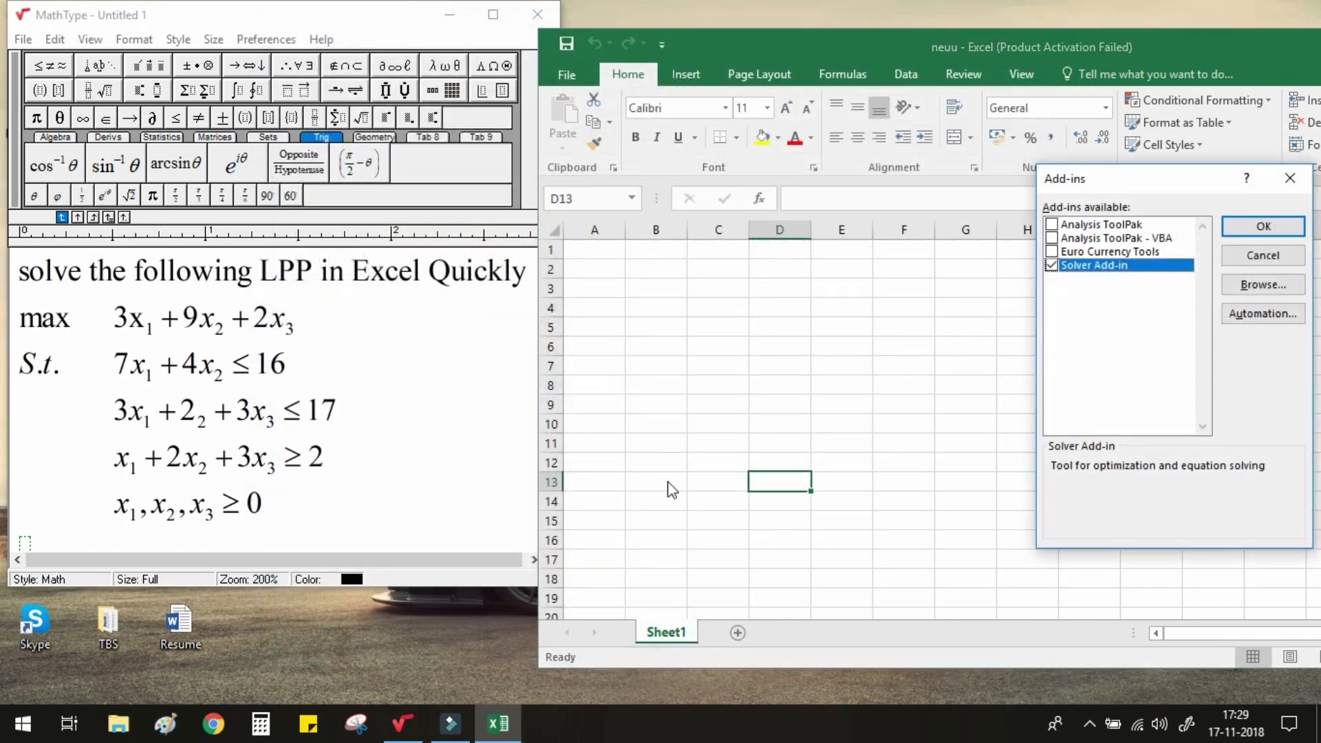
drag(1101, 179, 761, 147)
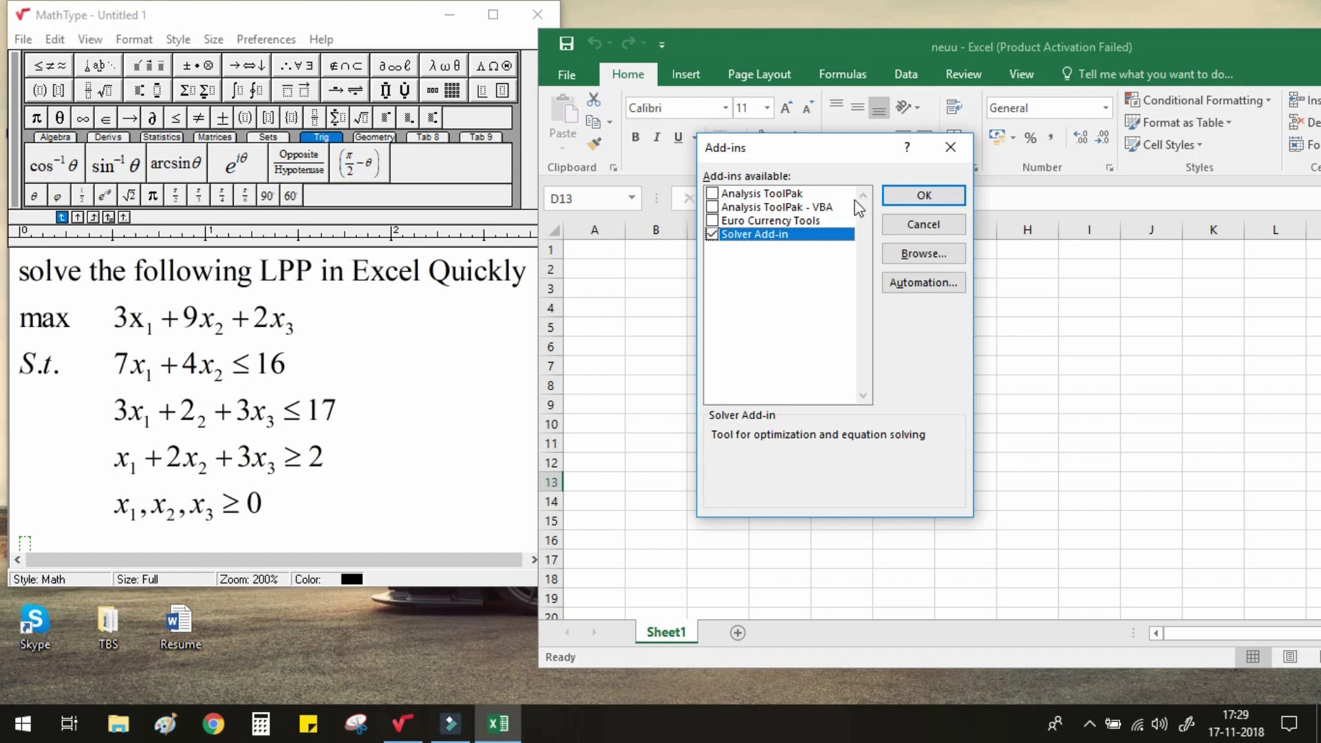
click(934, 197)
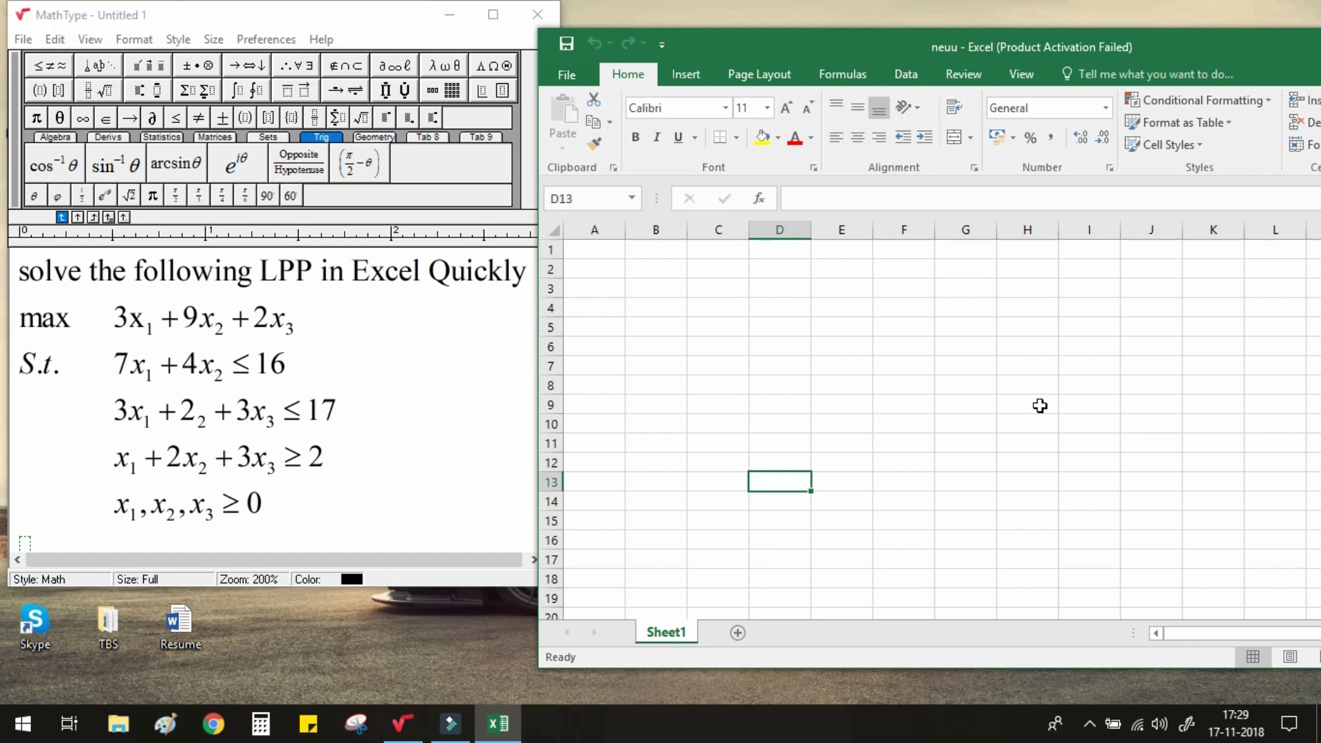
click(969, 428)
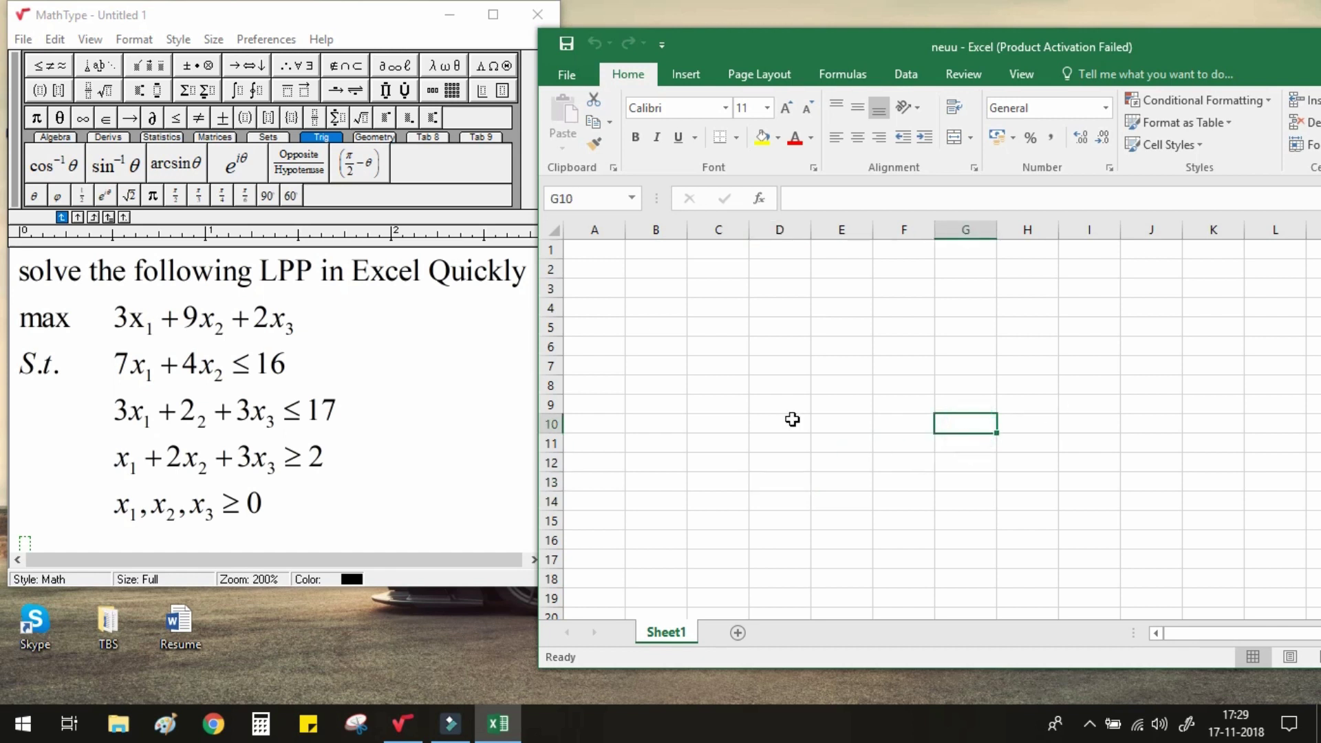
click(700, 375)
click(922, 485)
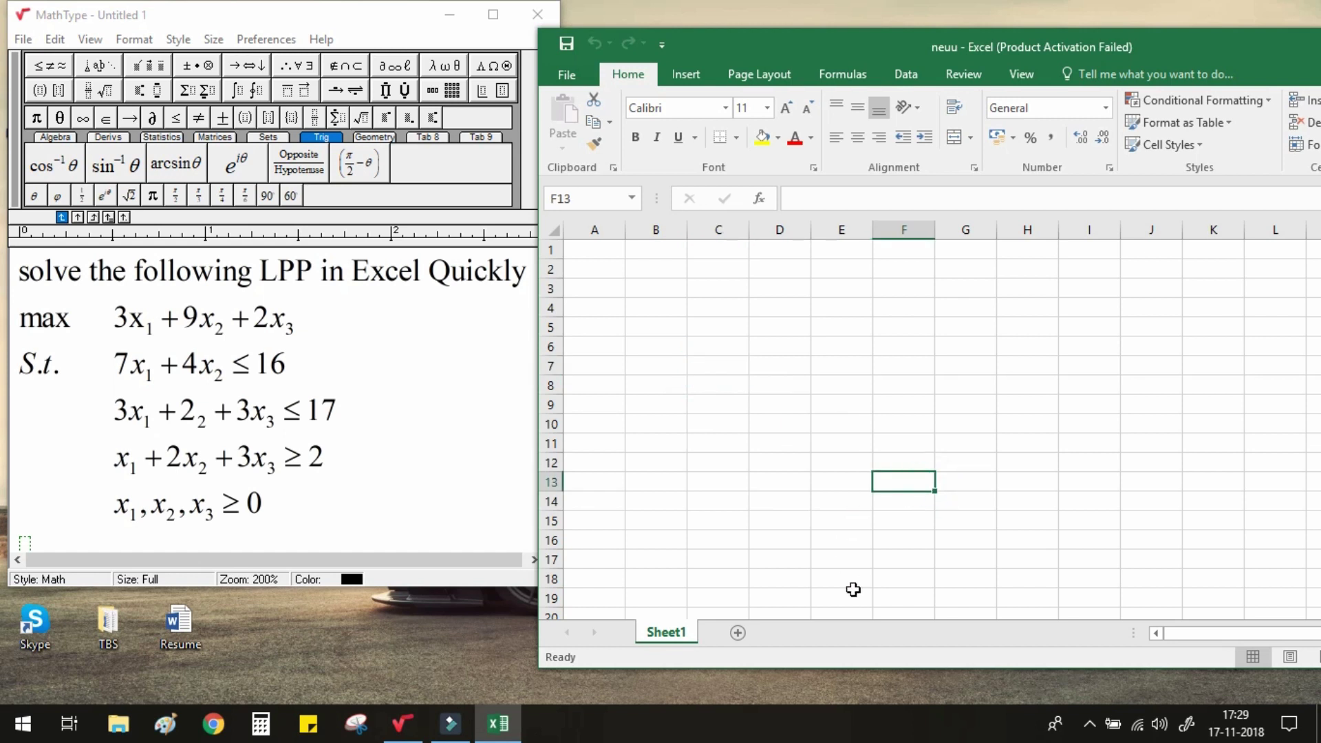
Step: Enlarge the spreadsheet window vertically and shift it toward the MathType problem so more columns fit on screen
drag(865, 669, 861, 704)
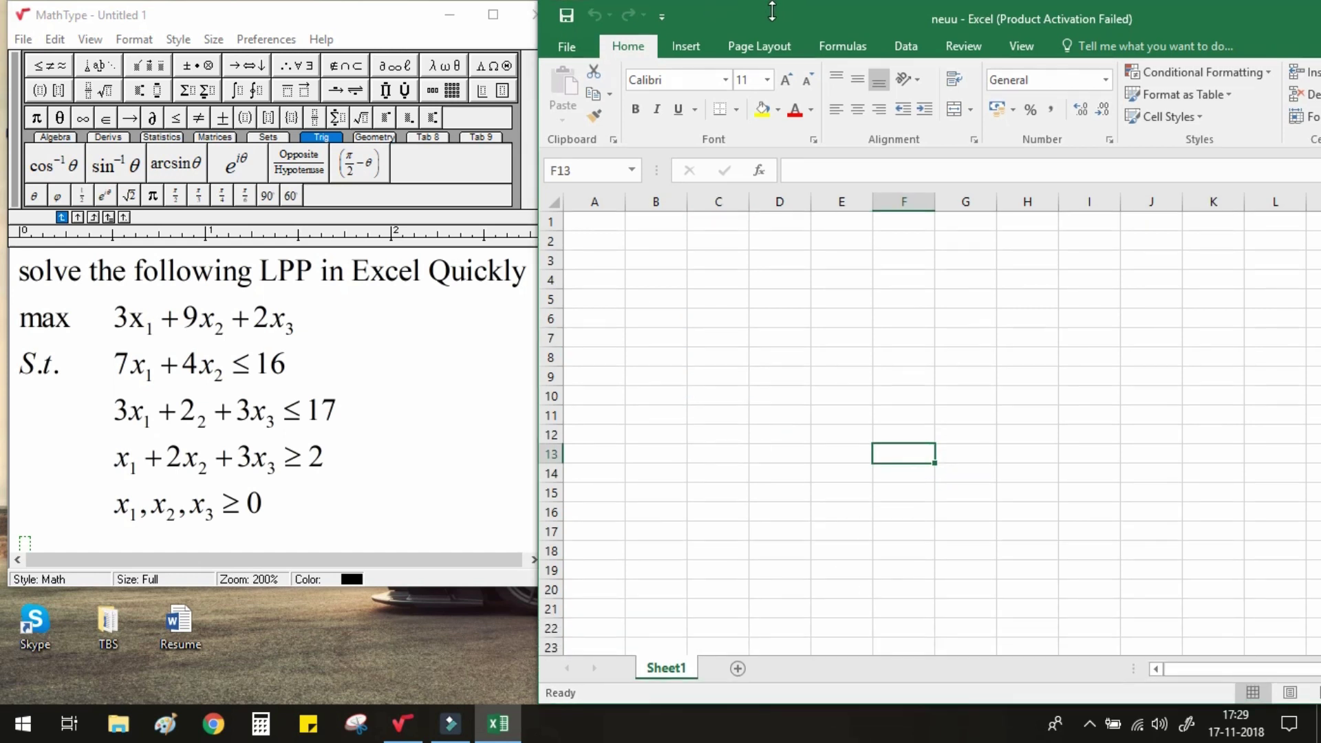
drag(868, 21, 768, 27)
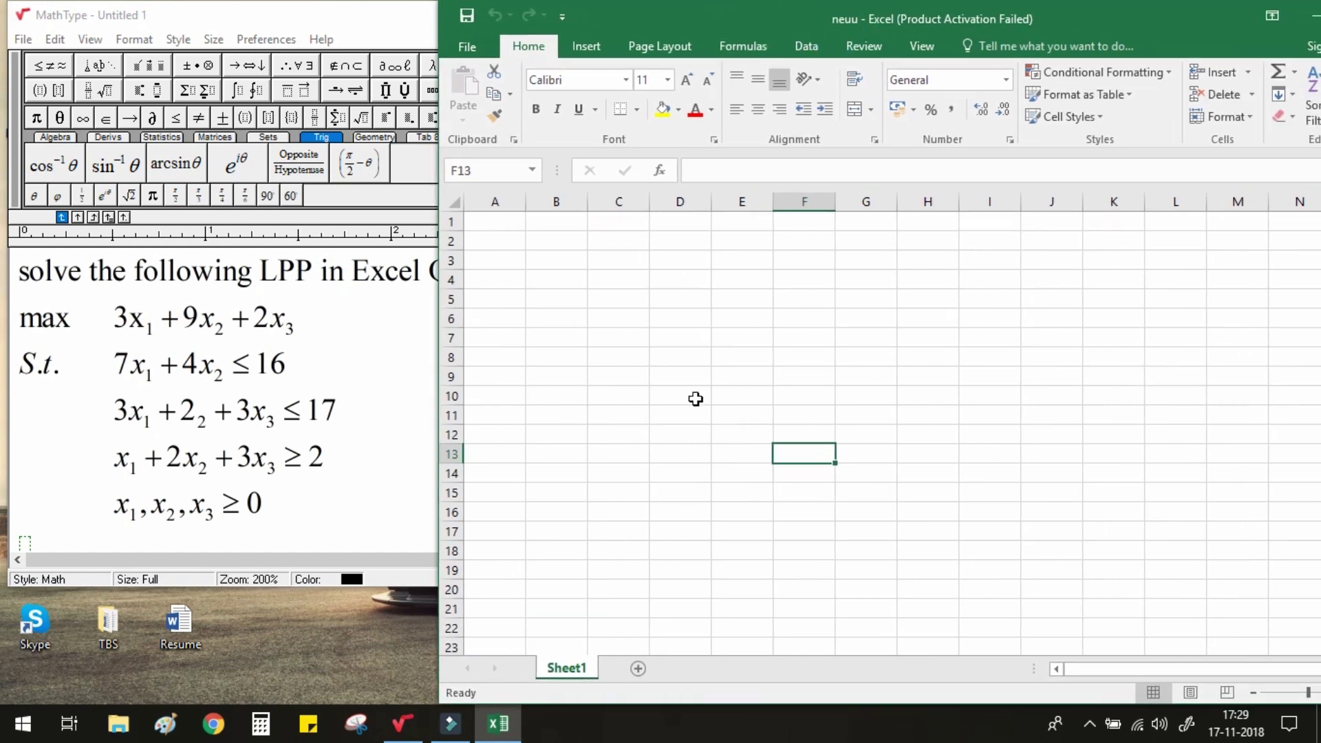
Step: Enter the heading Variables in cell A1 and fill the cell with standard red
click(502, 220)
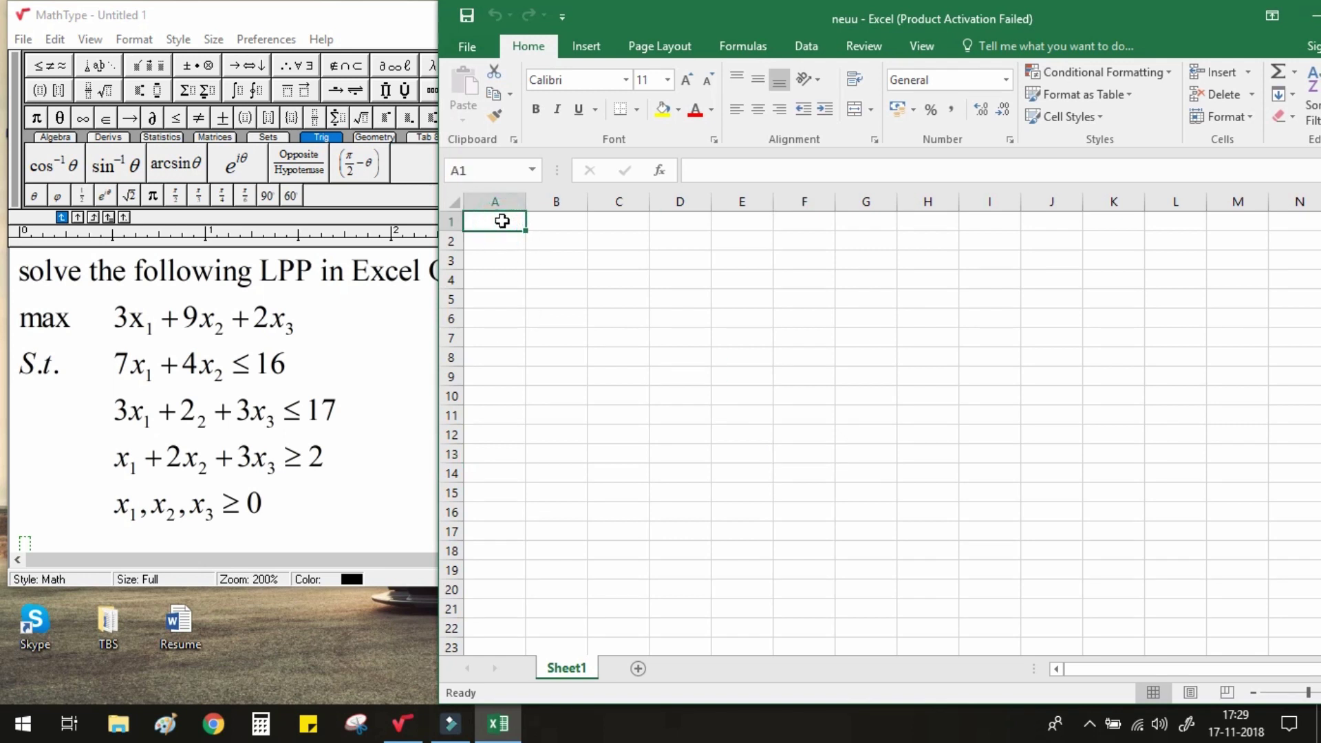
text(Variables)
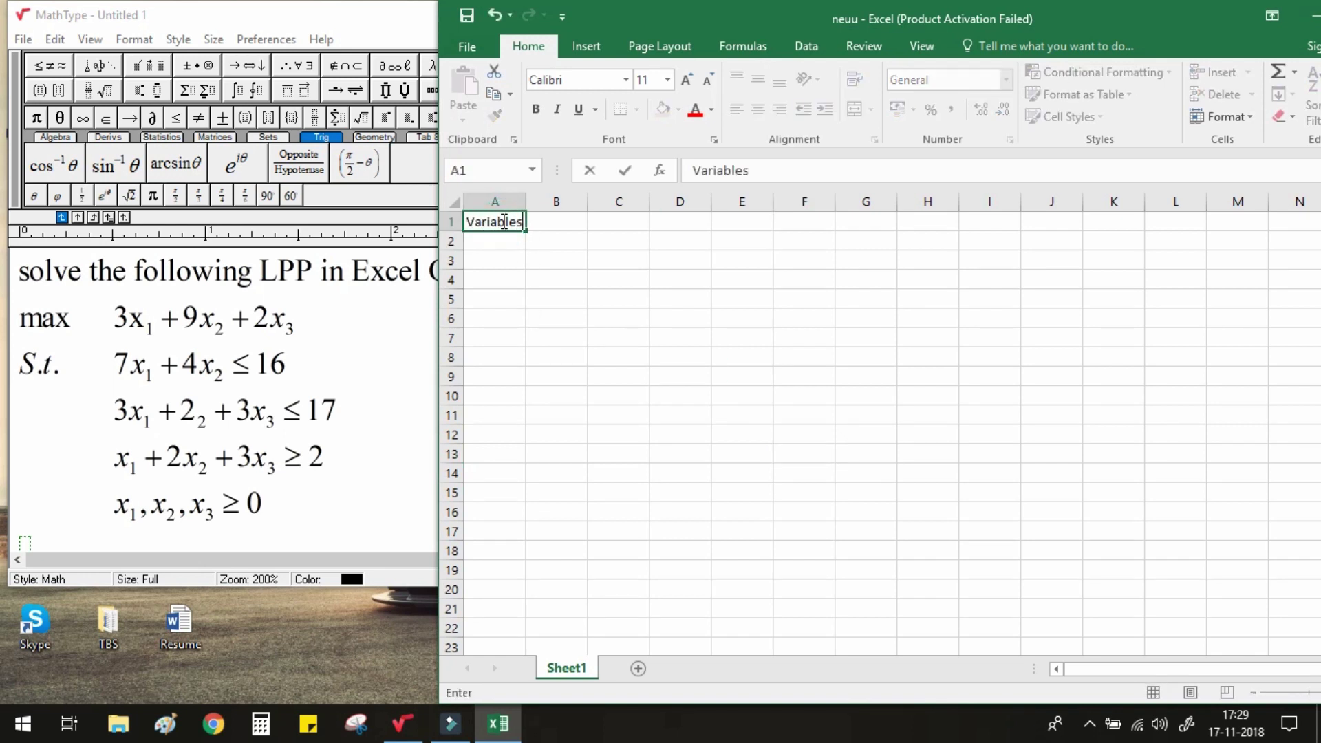
click(689, 313)
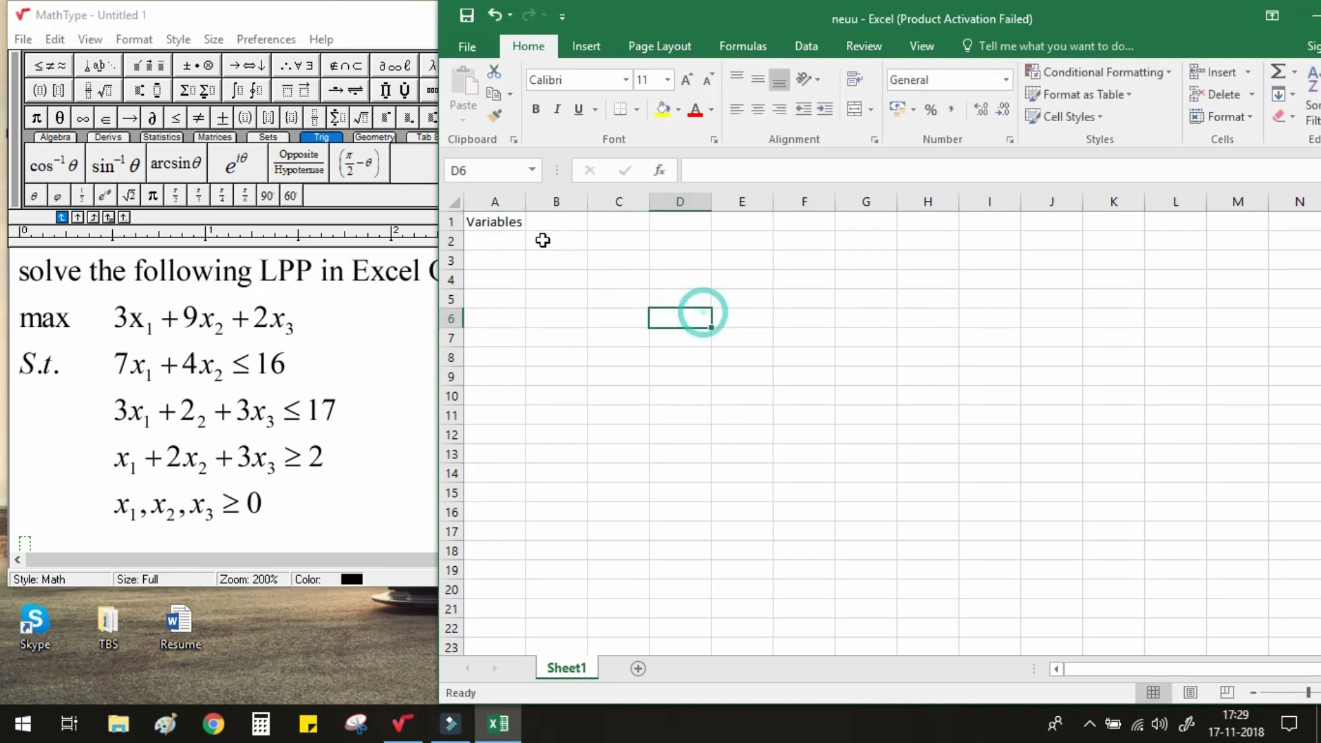
click(499, 221)
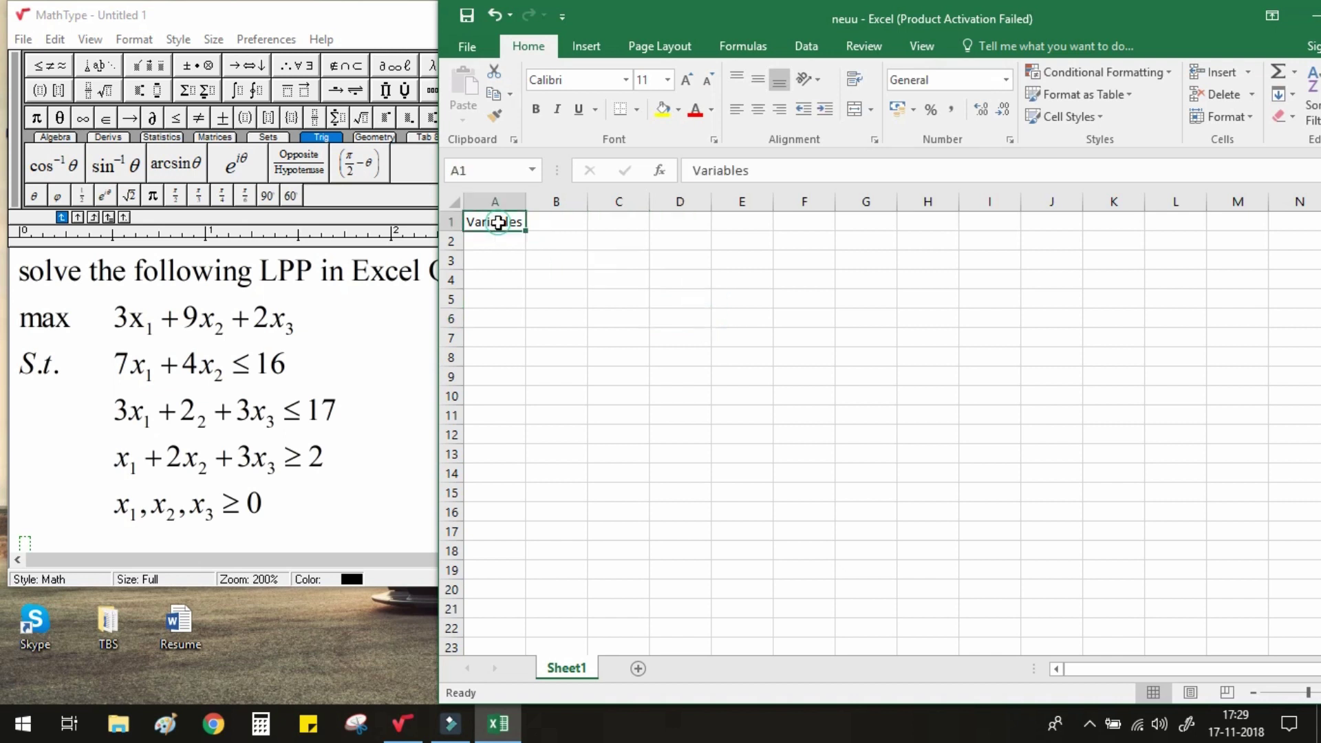
click(679, 110)
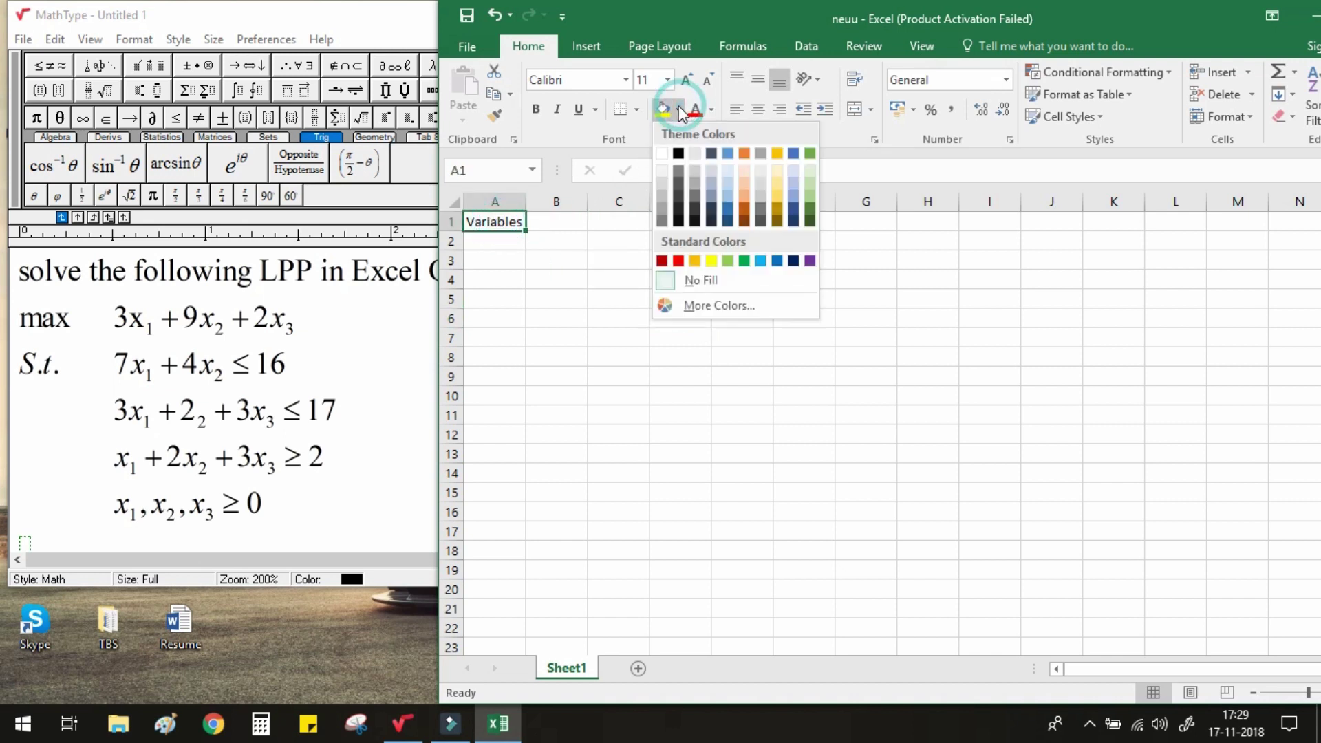
click(678, 260)
click(932, 428)
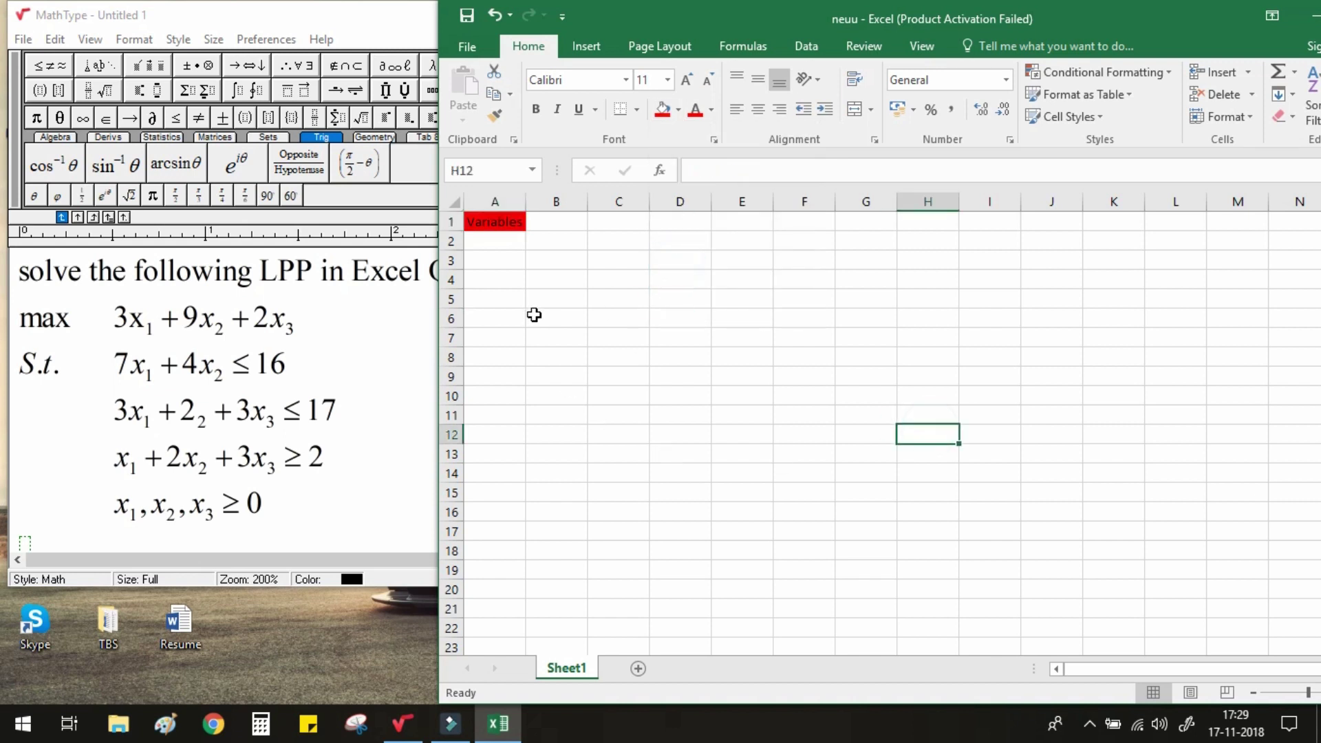
Step: Enter the label x1 in A3 and its initial value =0 in B3
click(501, 257)
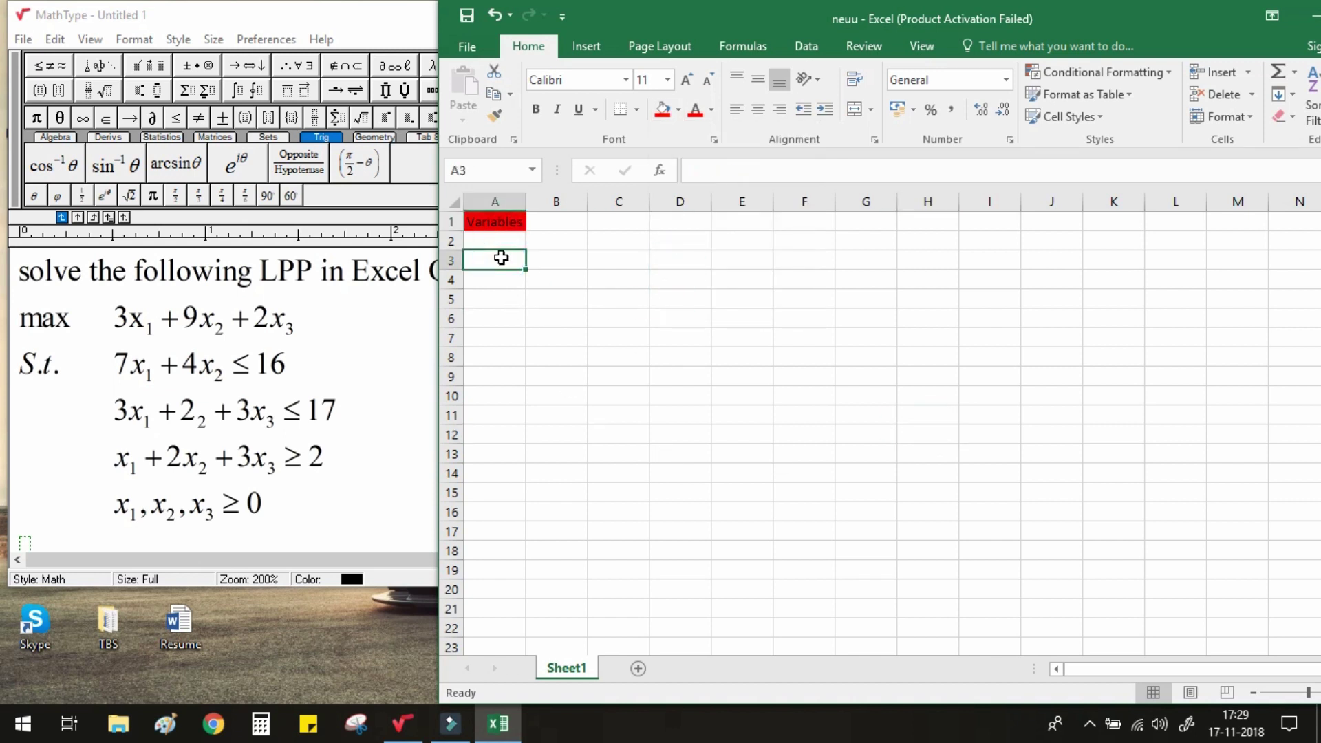
text(x1)
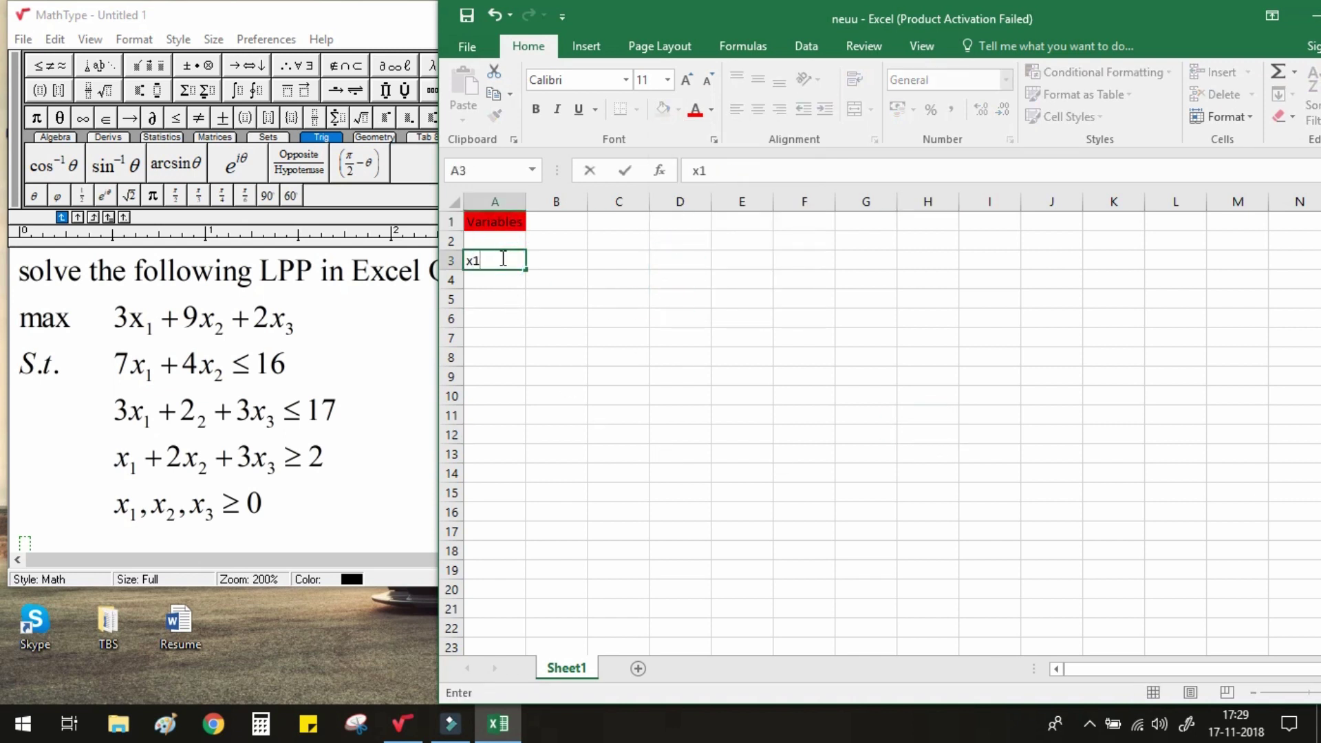
key(Tab)
text(=0)
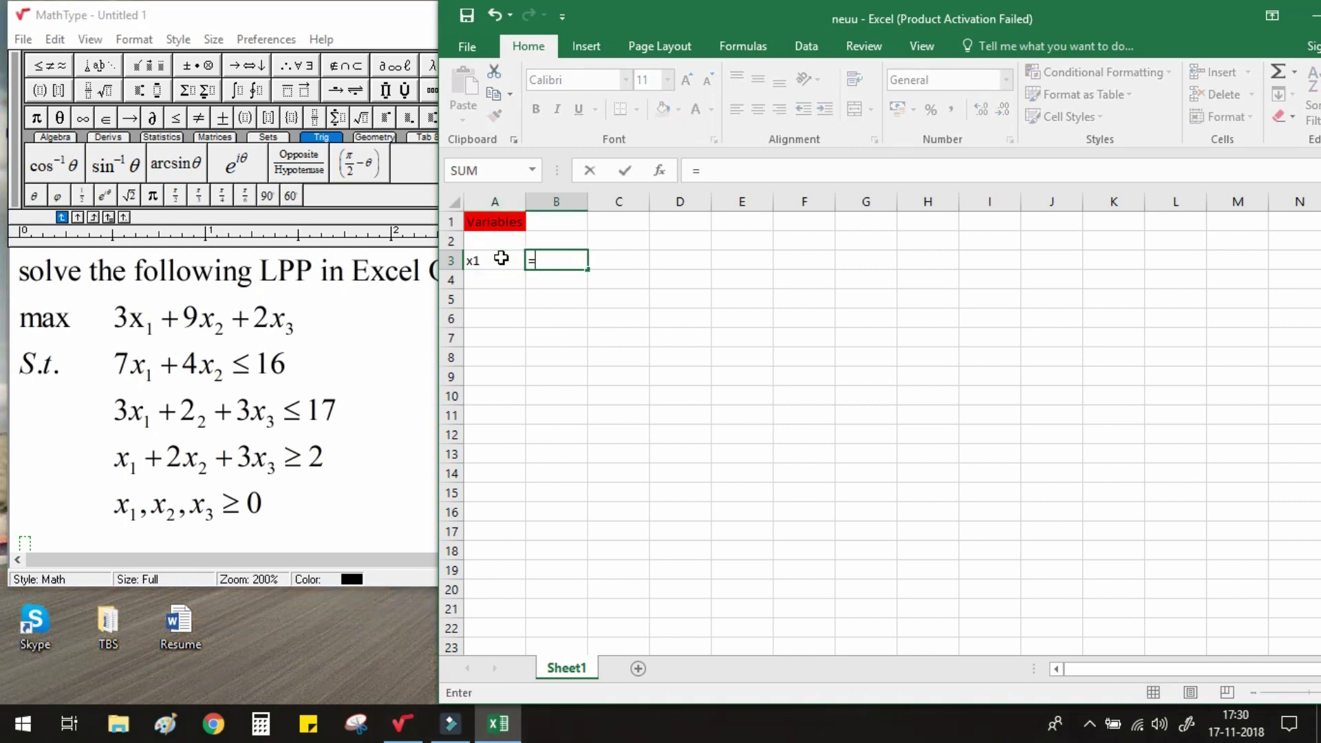
Step: Enter the label x2 in A4 and its initial value =0 in B4
click(497, 278)
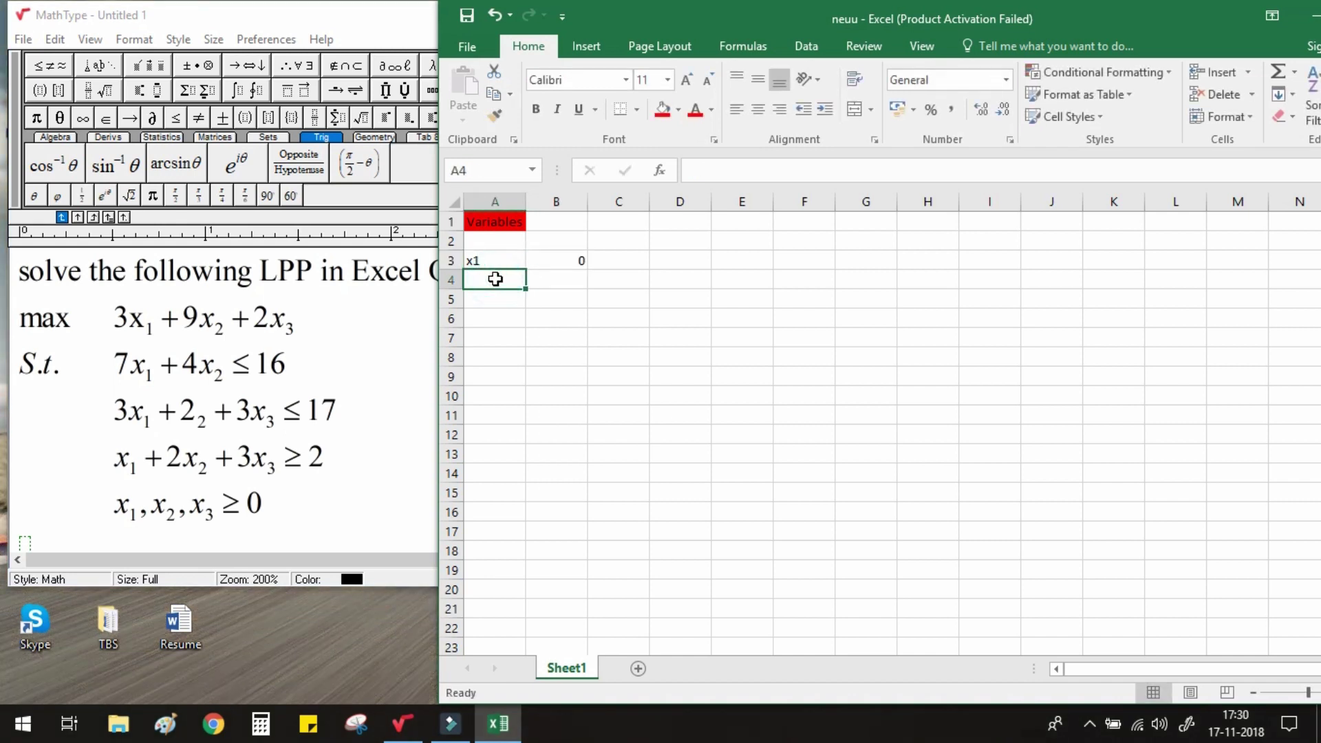
text(x1)
key(BackSpace)
text(2)
key(Tab)
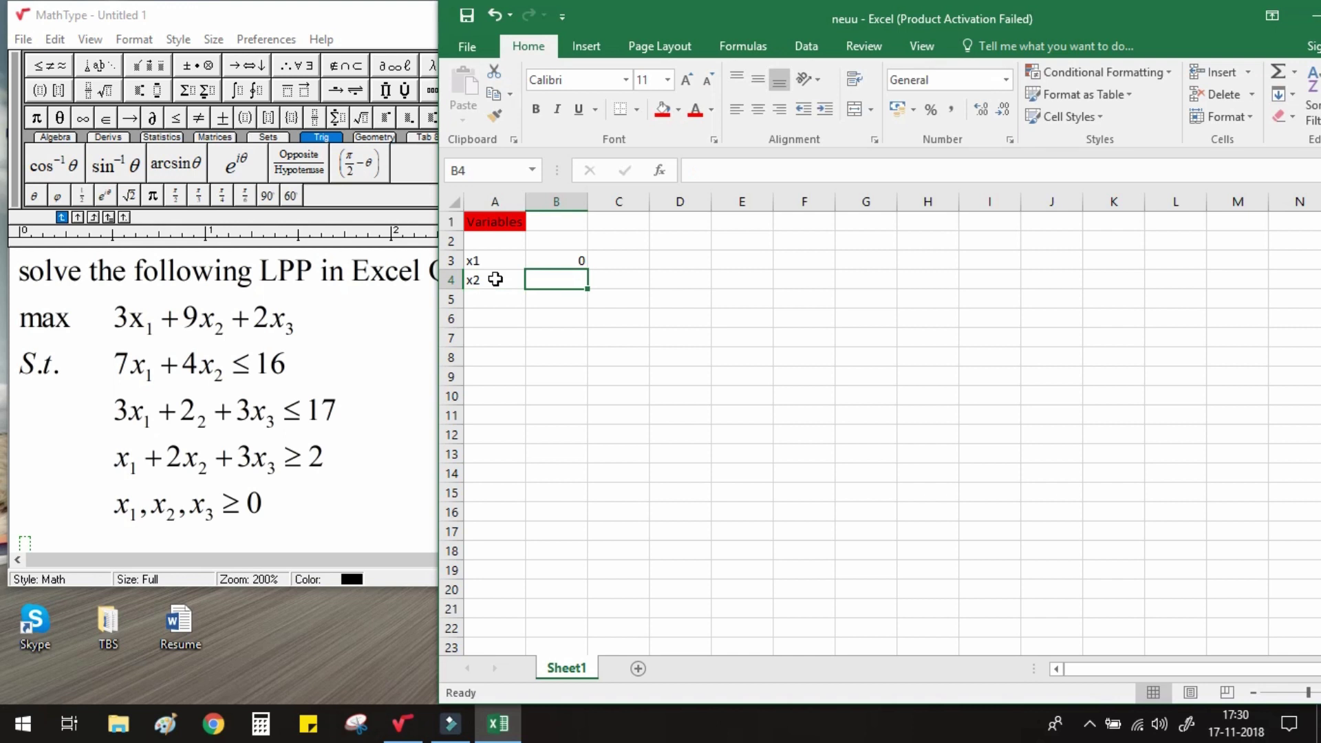
text(=0)
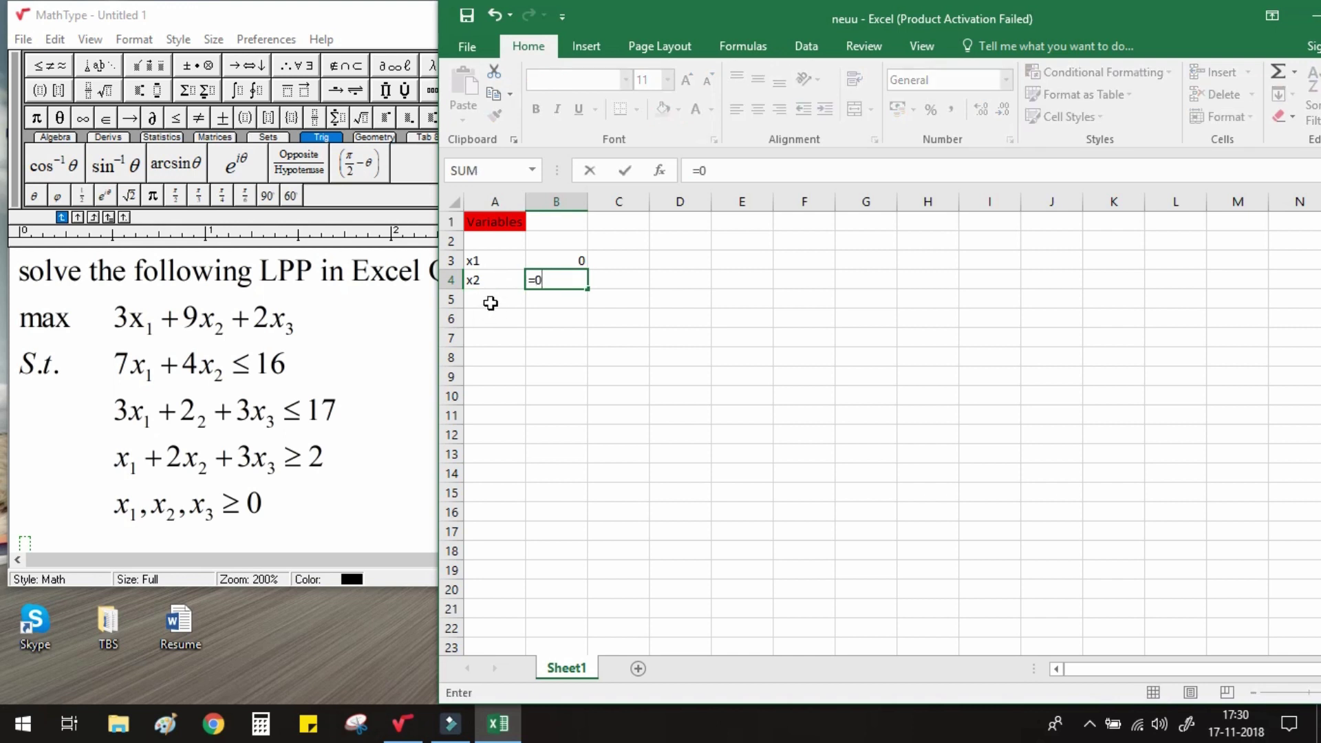
Step: Enter the label x3 in A5 and its initial value =0 in B5
click(490, 303)
text(x3)
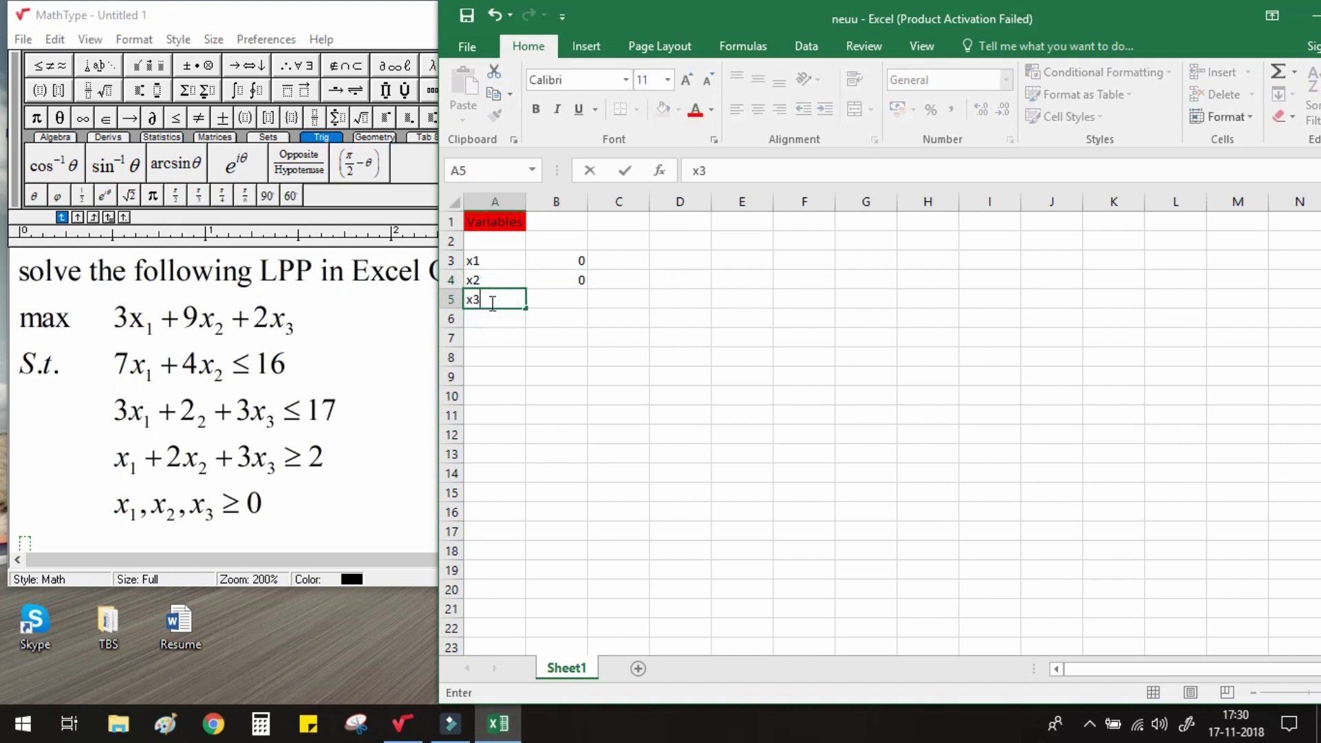
key(Tab)
text(=0)
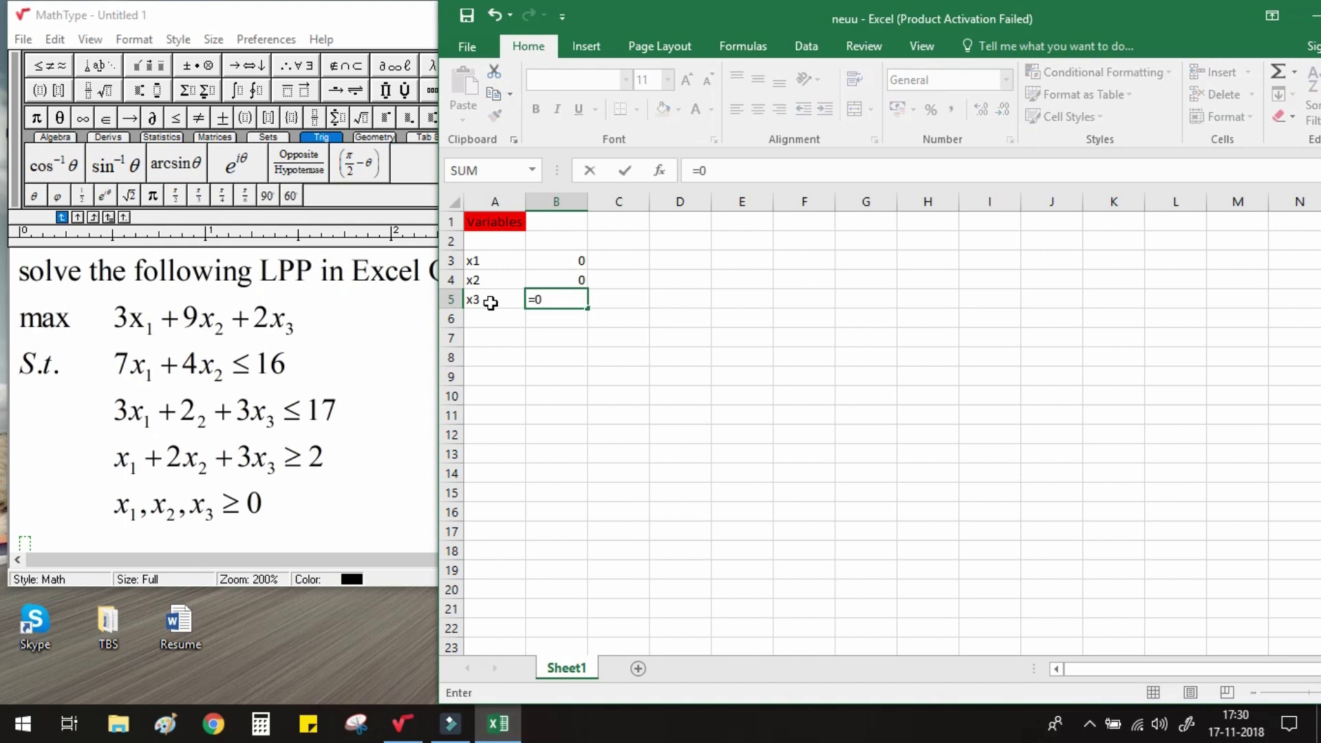
Step: Enter the heading Objective in cell A7 and give it the same red fill
click(484, 338)
text(Objective)
click(811, 358)
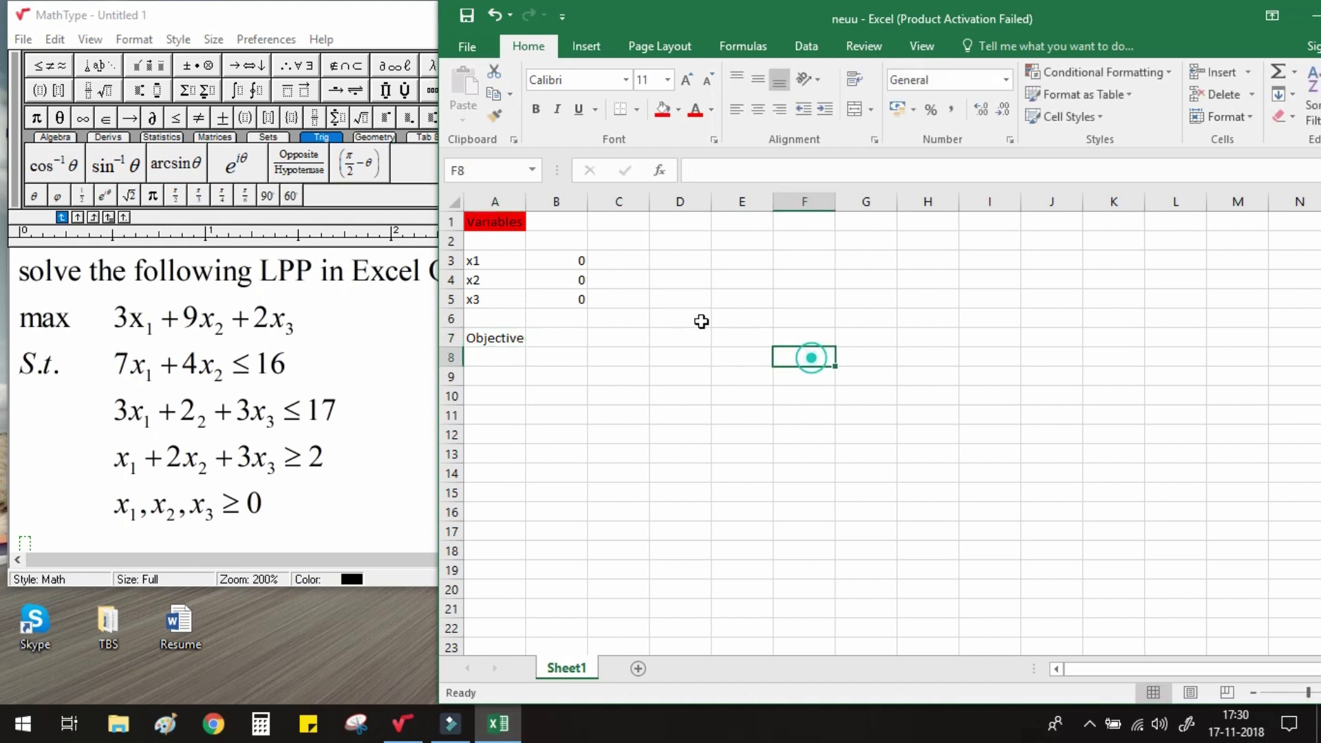
click(507, 337)
click(662, 109)
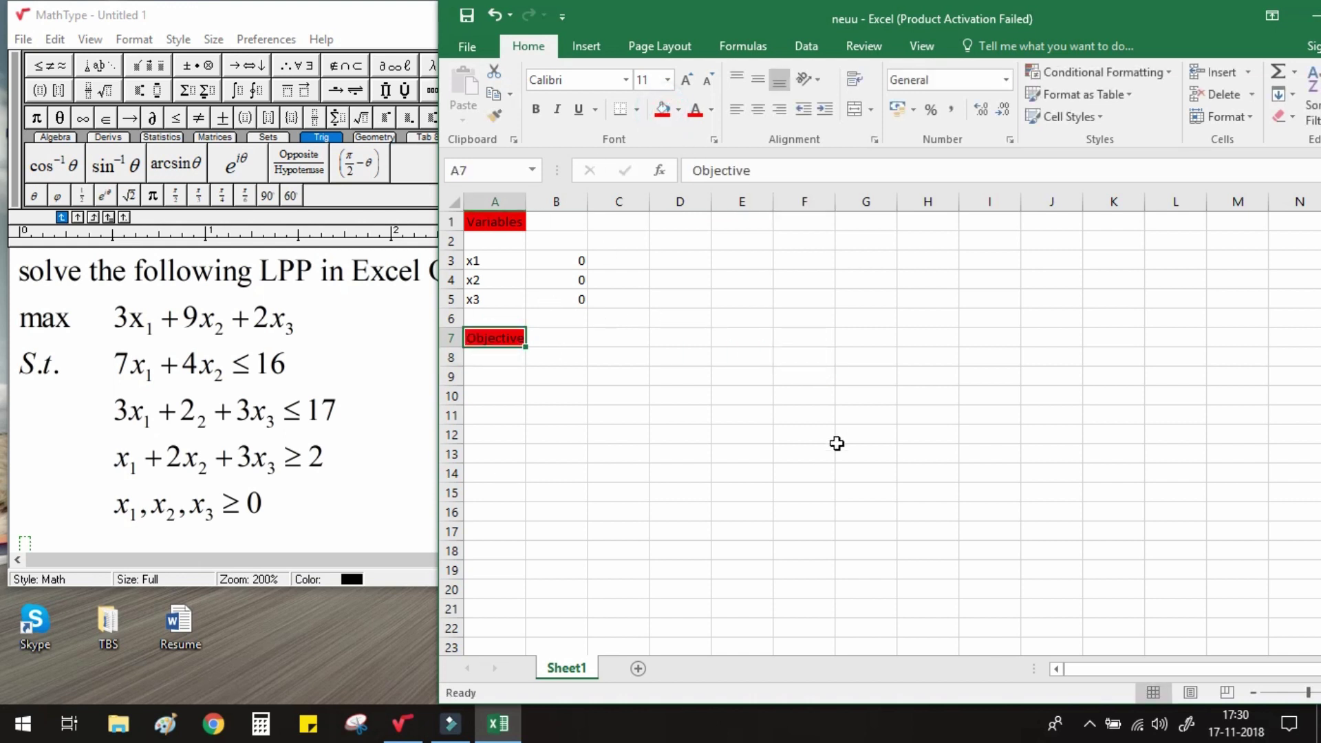
click(837, 437)
Step: Label A9 as Max and enter the objective formula =3*B3+9*B4+2*B5 in B9
click(493, 377)
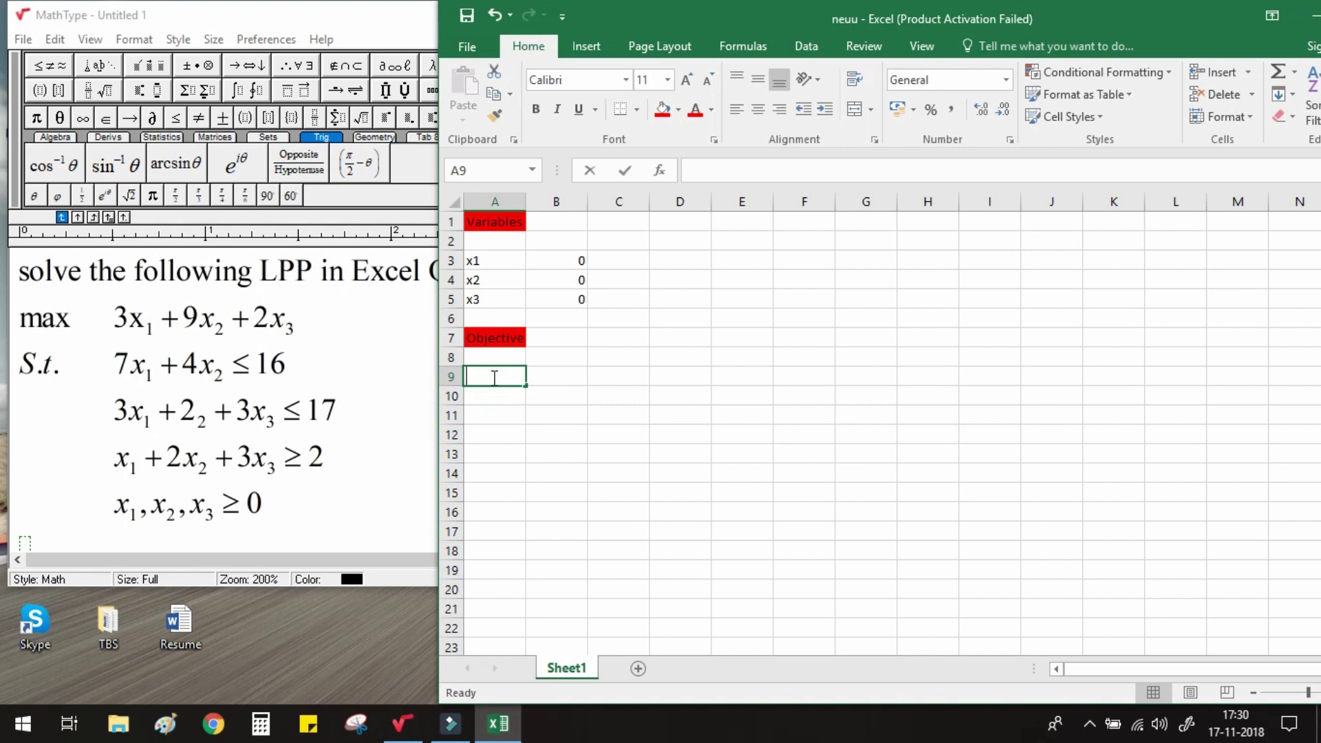
text(Max)
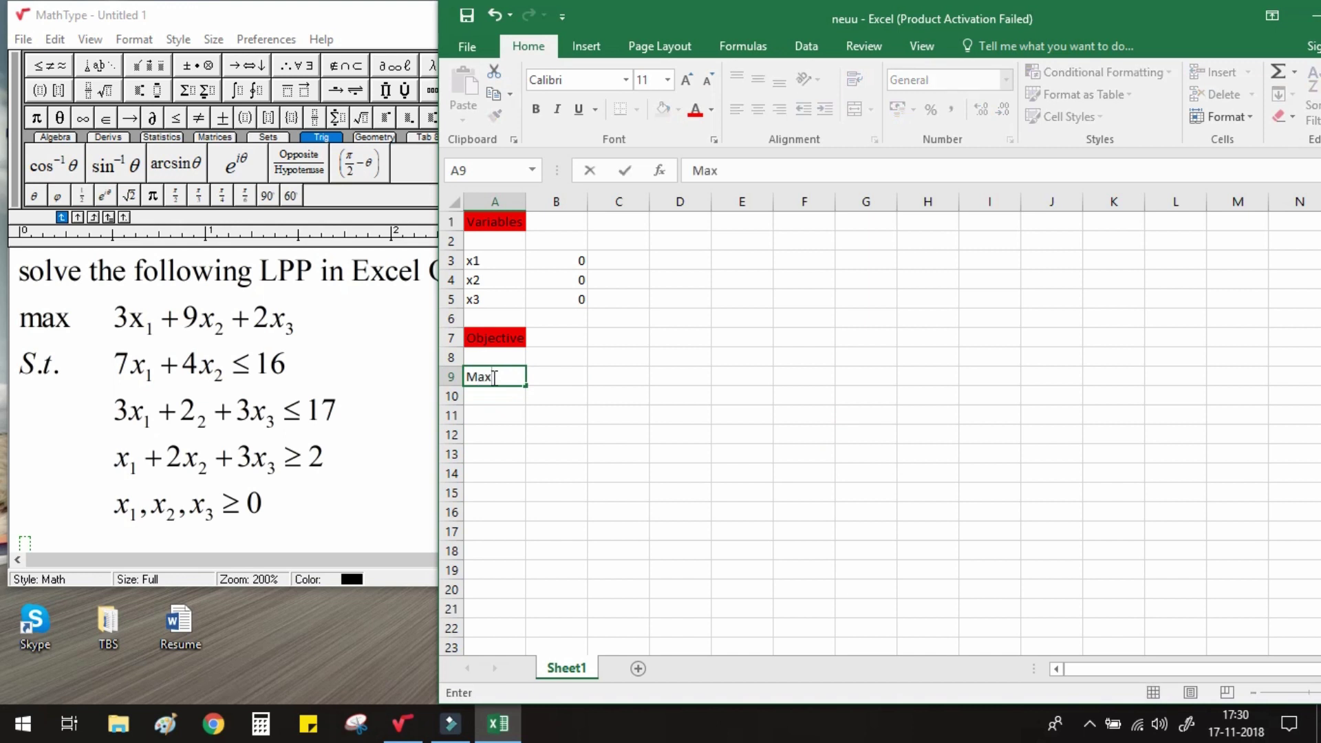
key(Tab)
text(=)
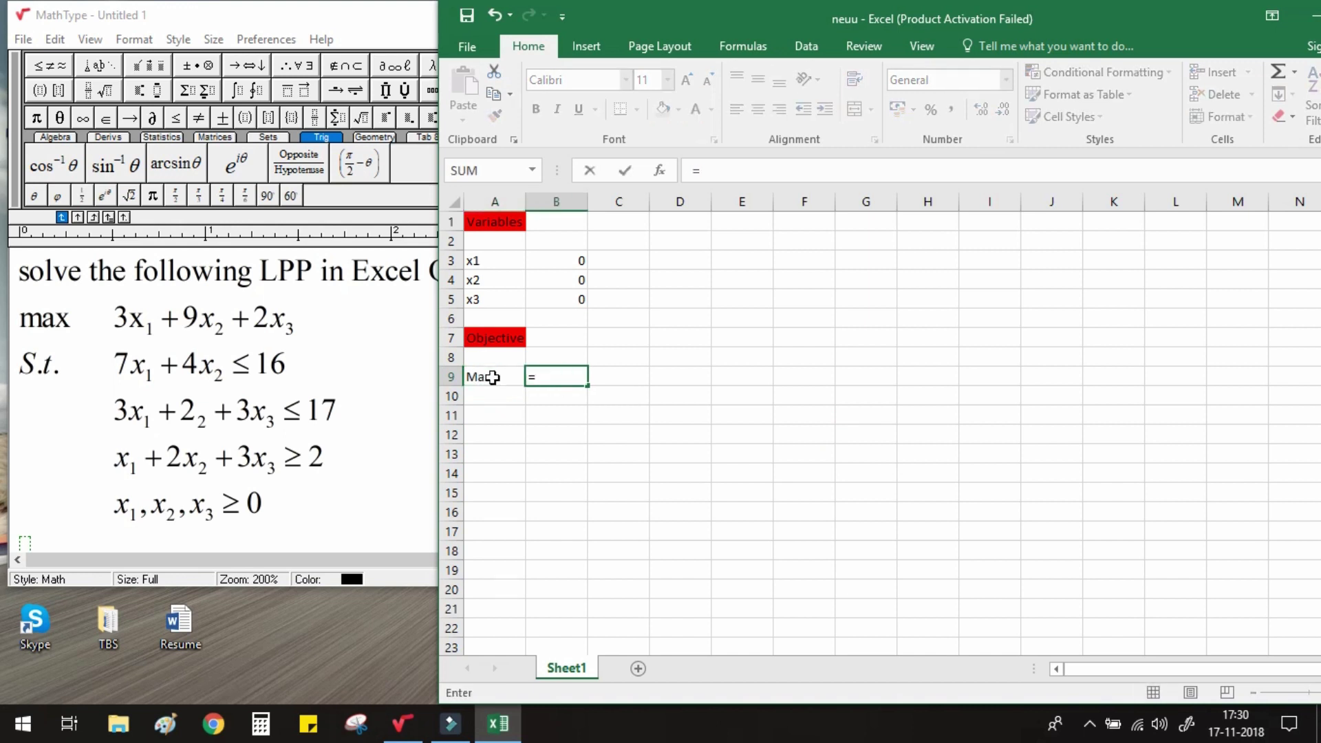
text(3*)
click(573, 264)
text(+9)
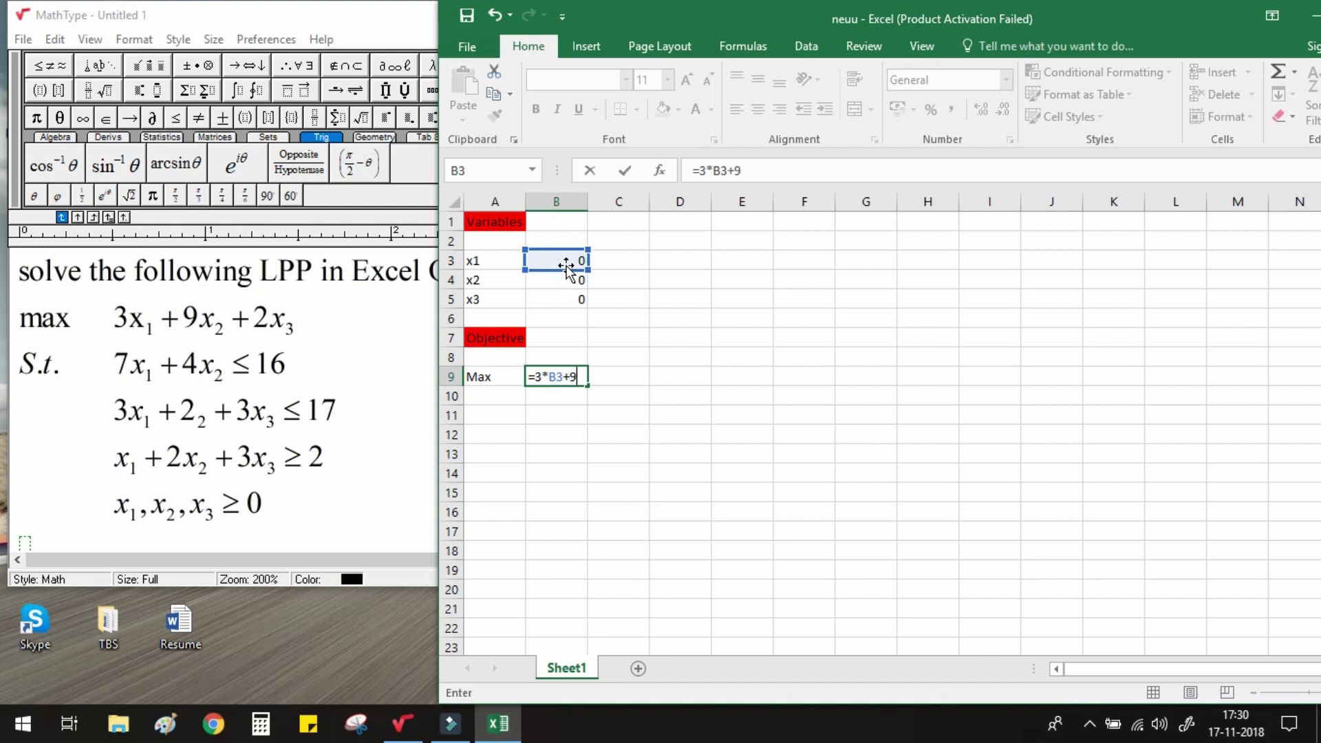
text(*)
click(559, 284)
text(+2)
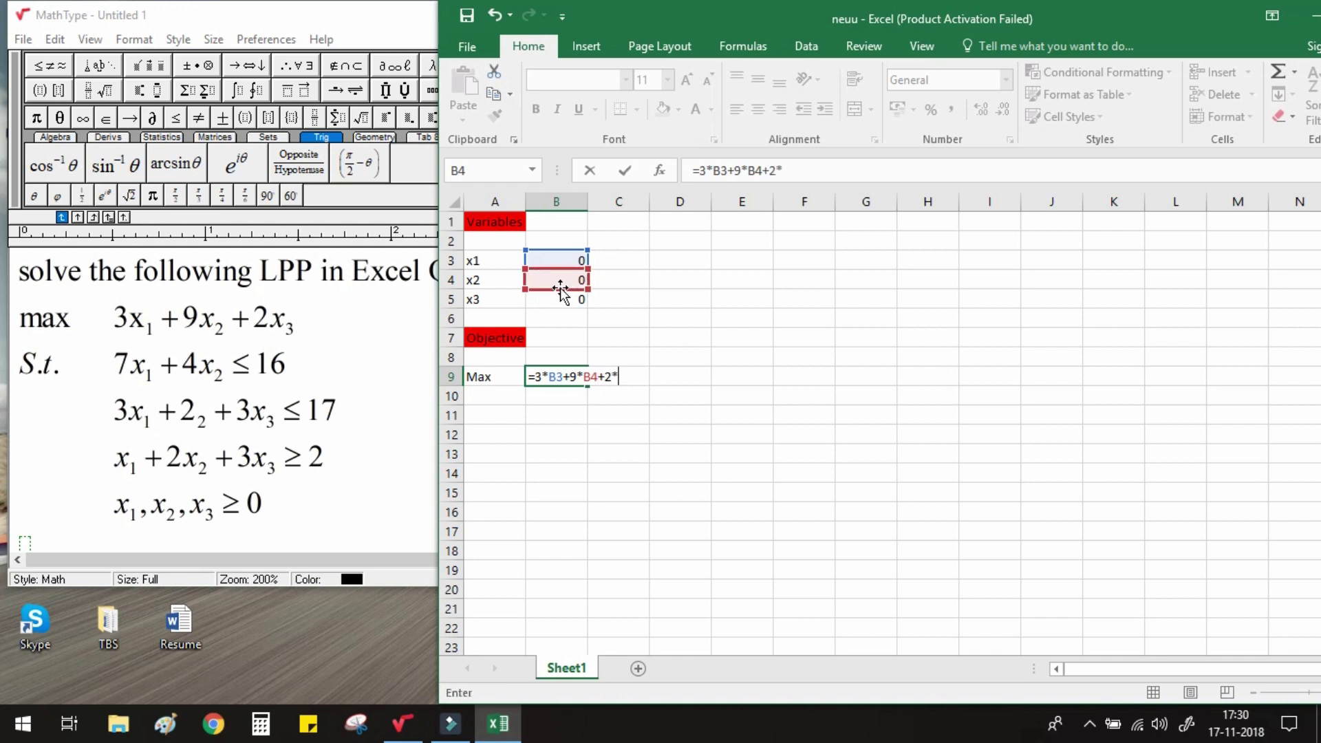
text(*)
click(565, 301)
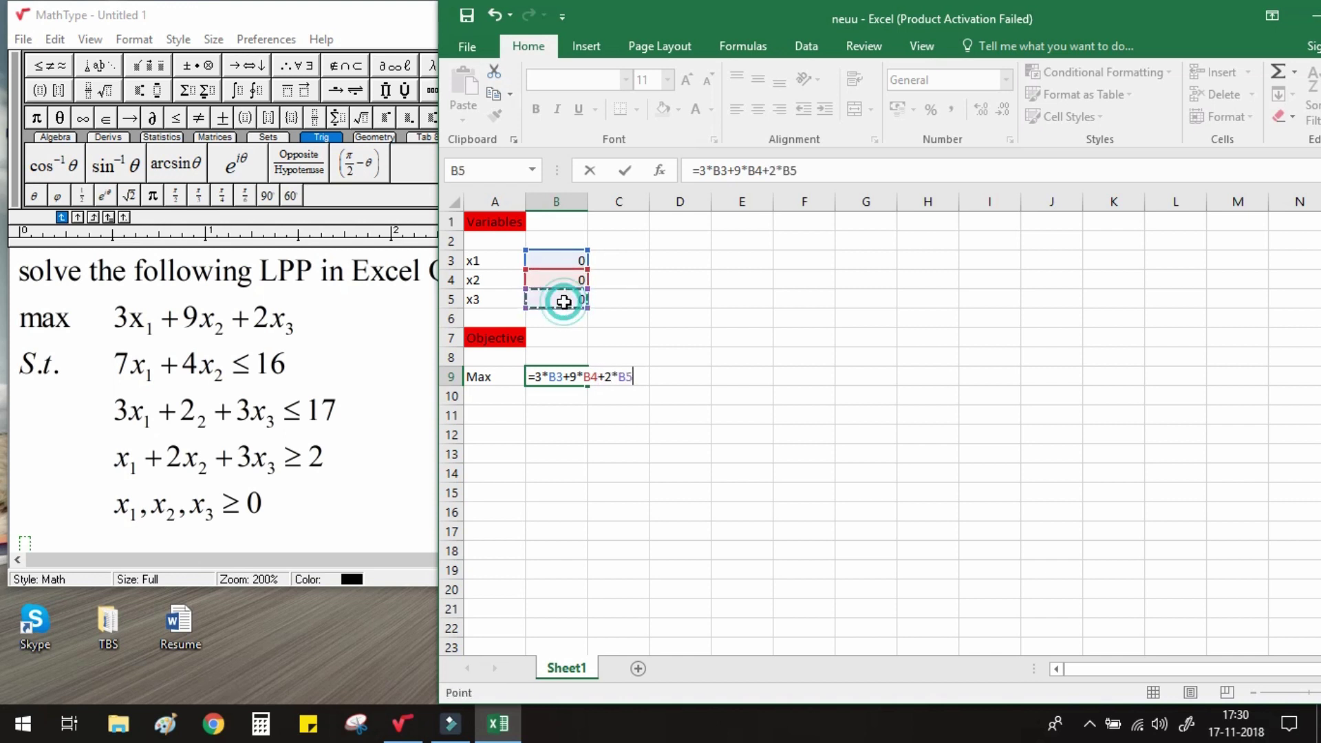
key(Return)
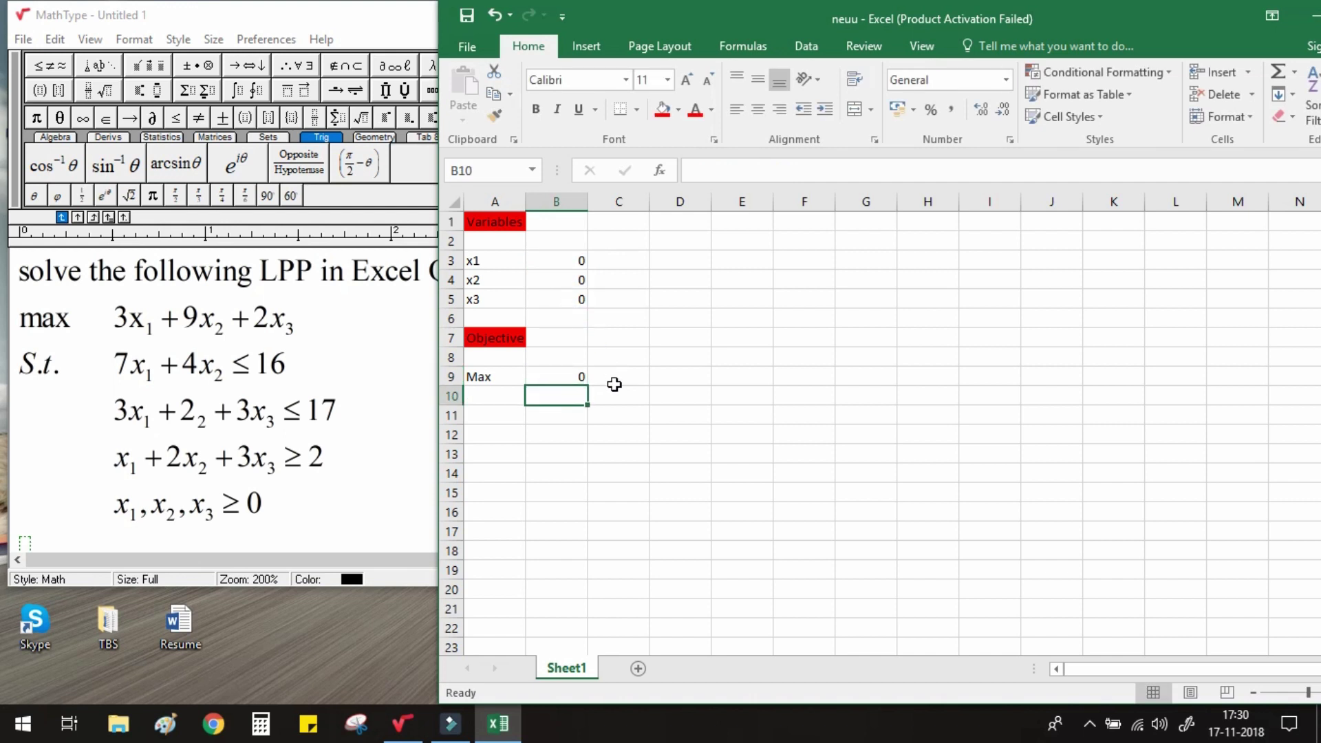
Step: Enter the heading Constraints in cell A11 and give it the same red fill
click(497, 417)
text(C)
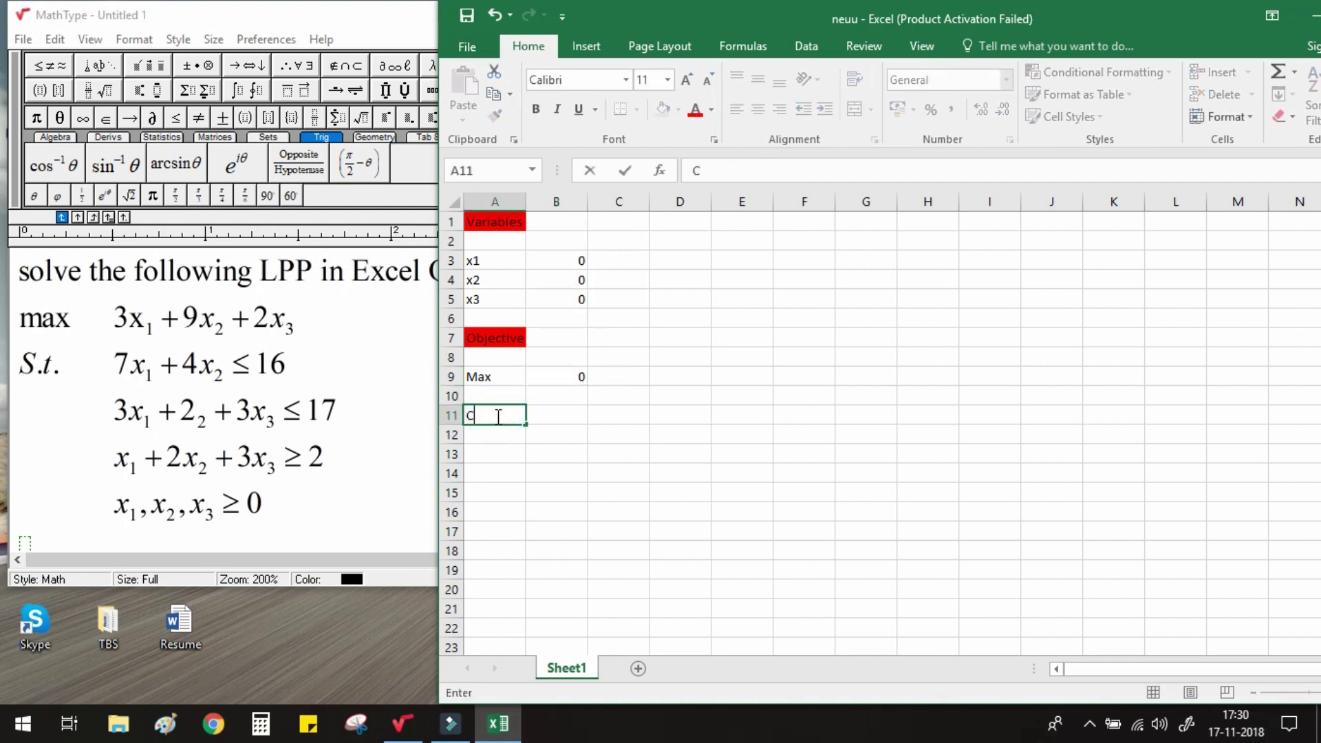
text(onstraintys)
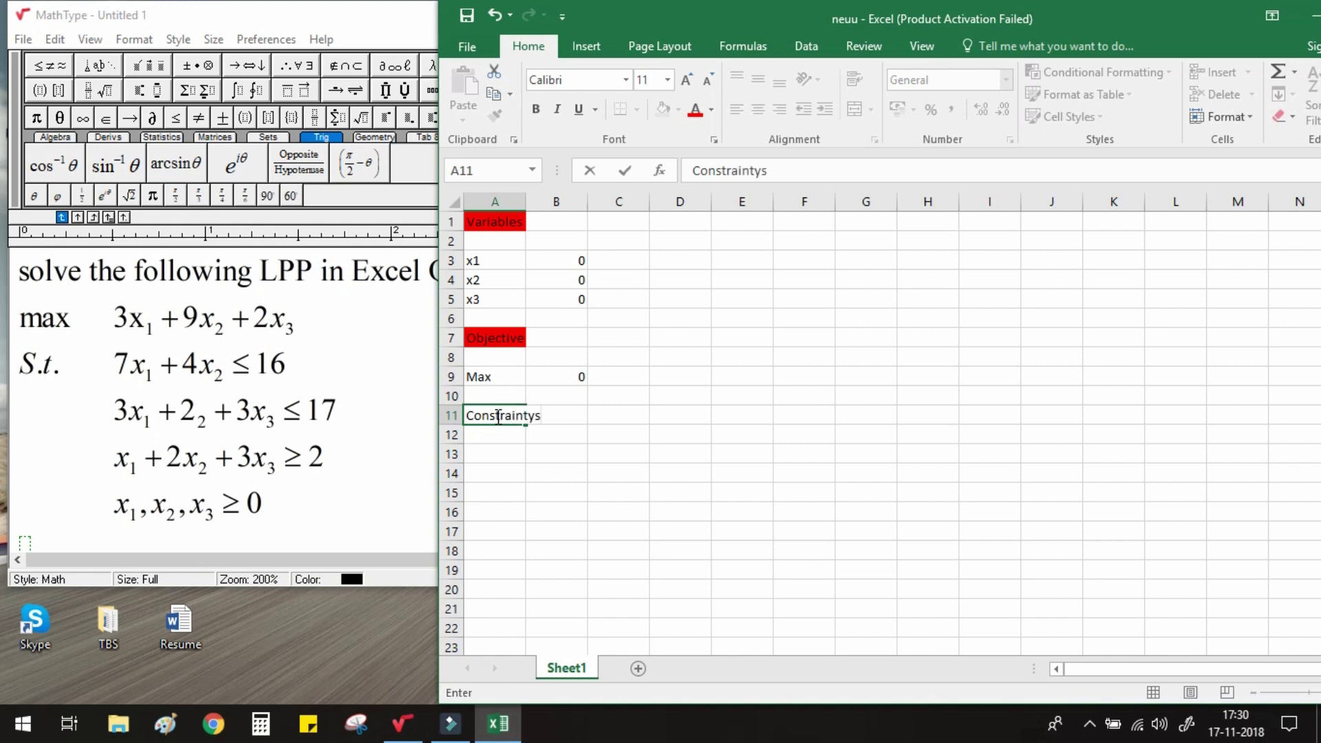
key(BackSpace)
key(BackSpace)
text(s)
click(653, 428)
click(529, 422)
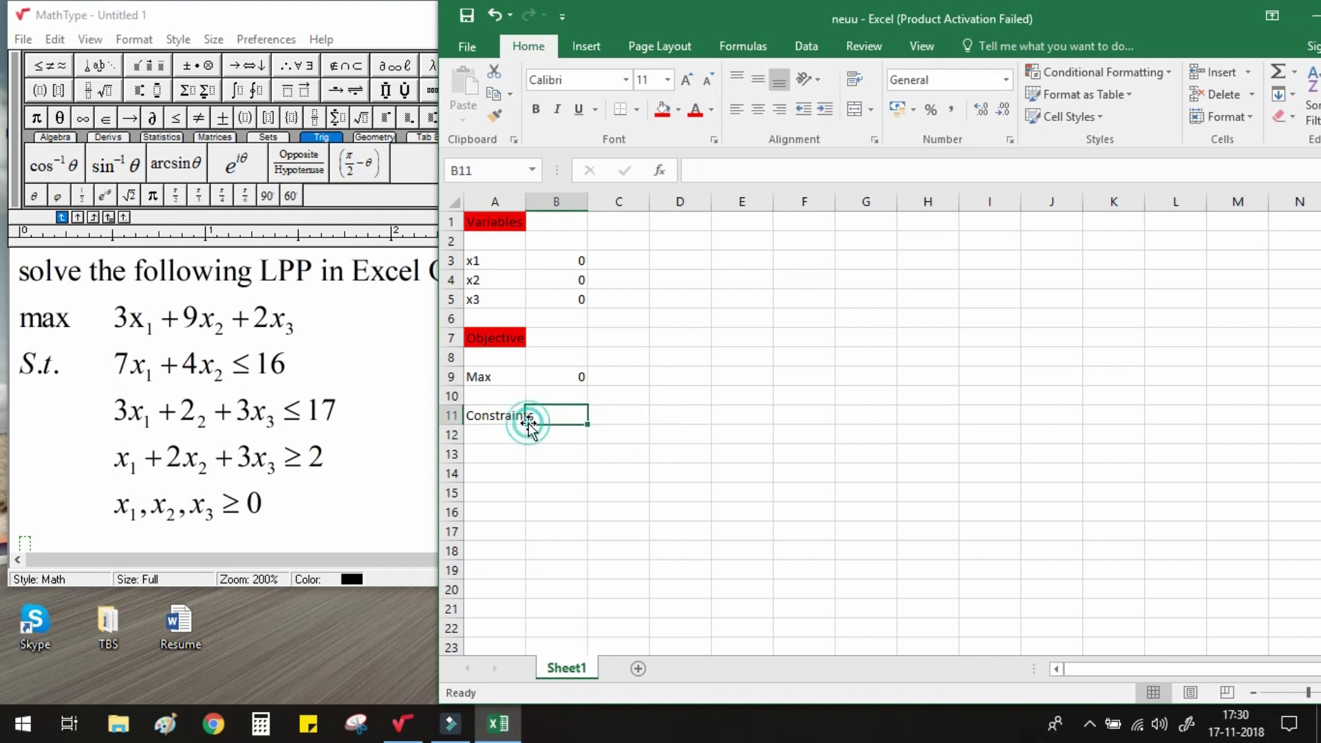
click(518, 415)
click(662, 110)
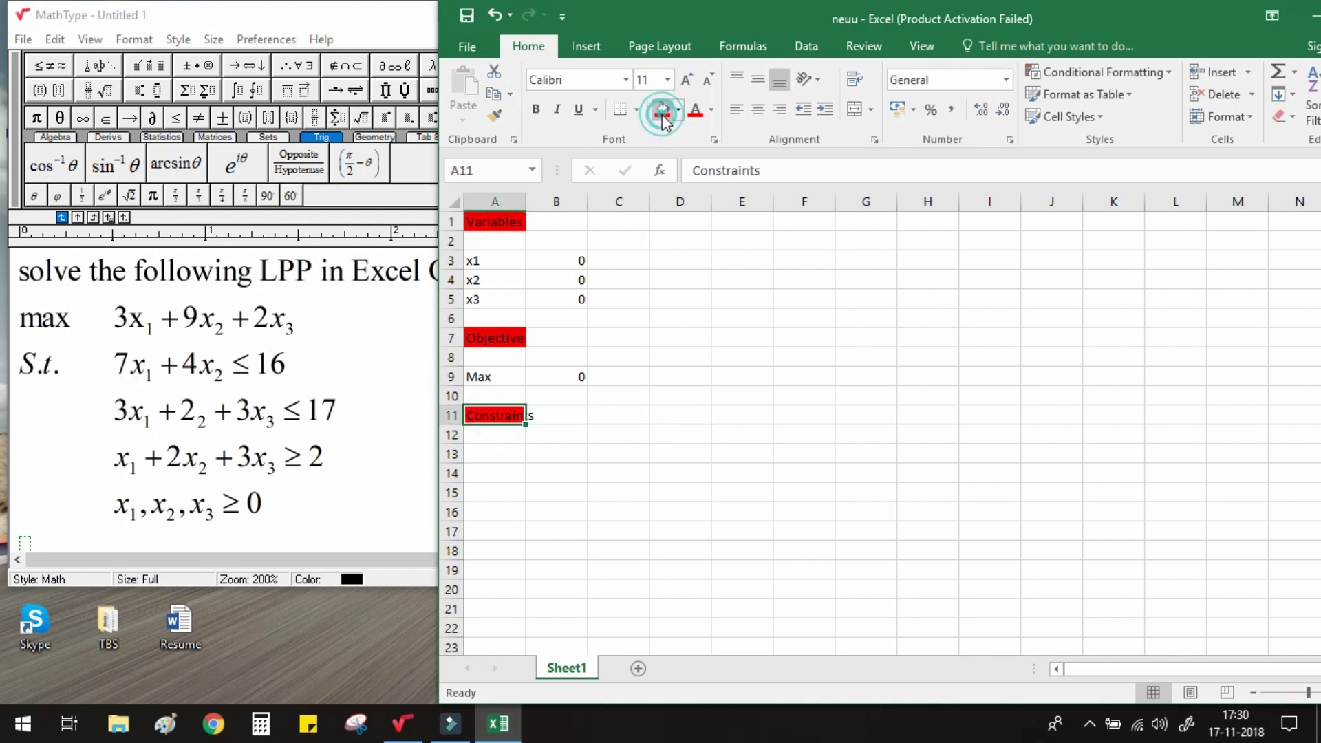
click(685, 494)
Step: Number the constraint rows 1 to 6 in cells A13 to A18
click(499, 456)
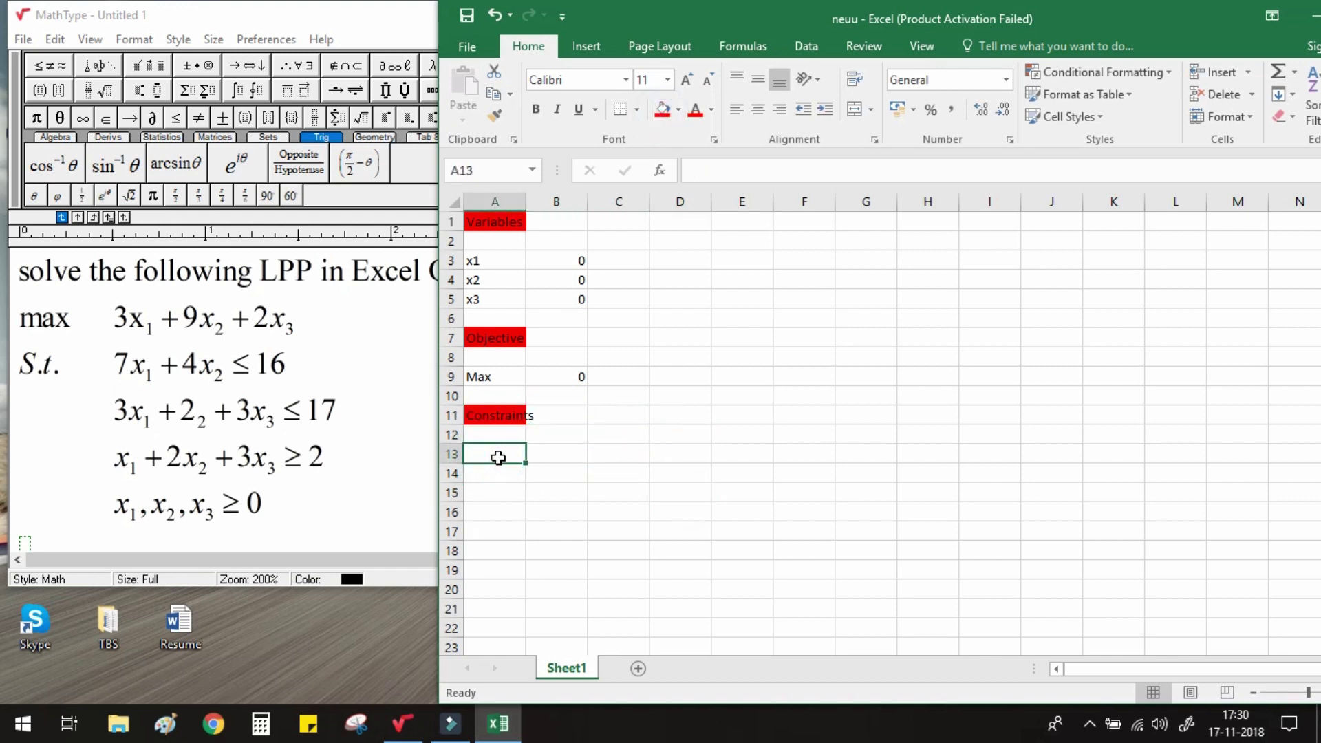
text(1)
key(Return)
text(2)
key(Return)
text(3)
key(Return)
text(4)
key(Return)
text(5)
key(Return)
text(6)
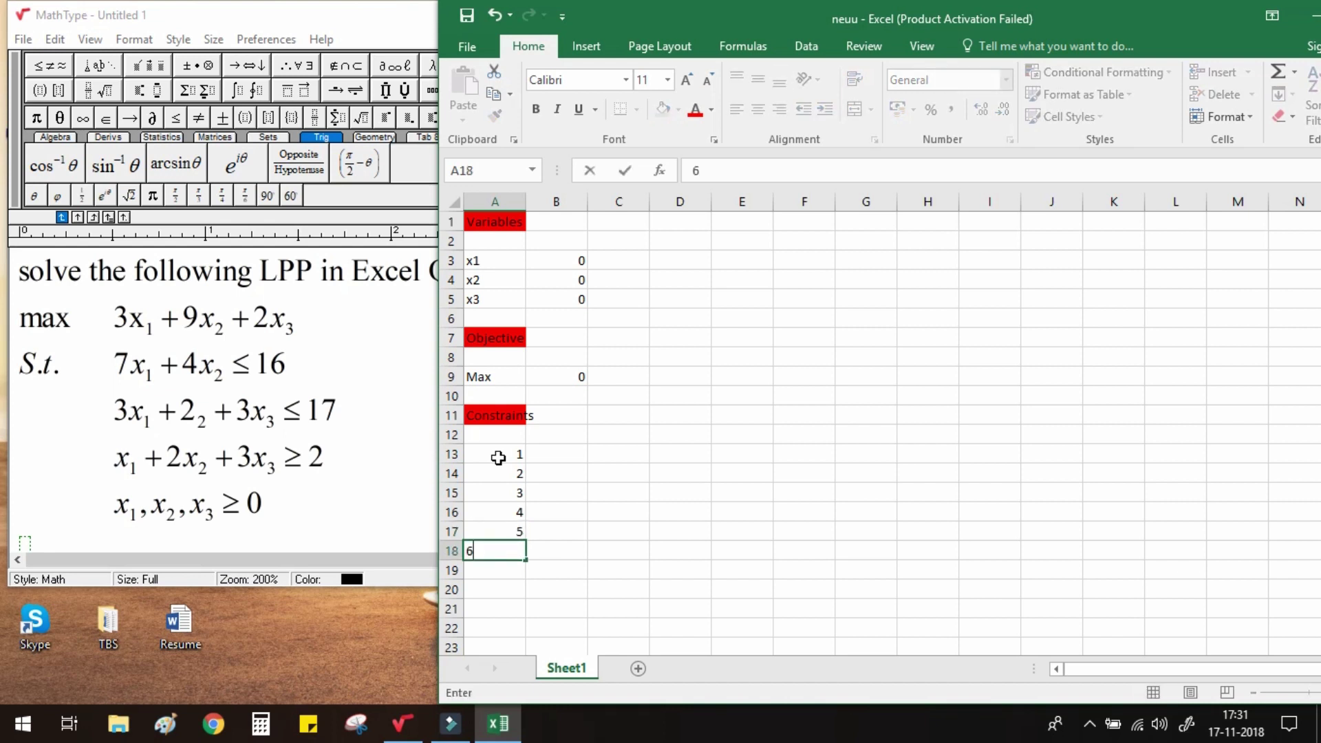
key(Tab)
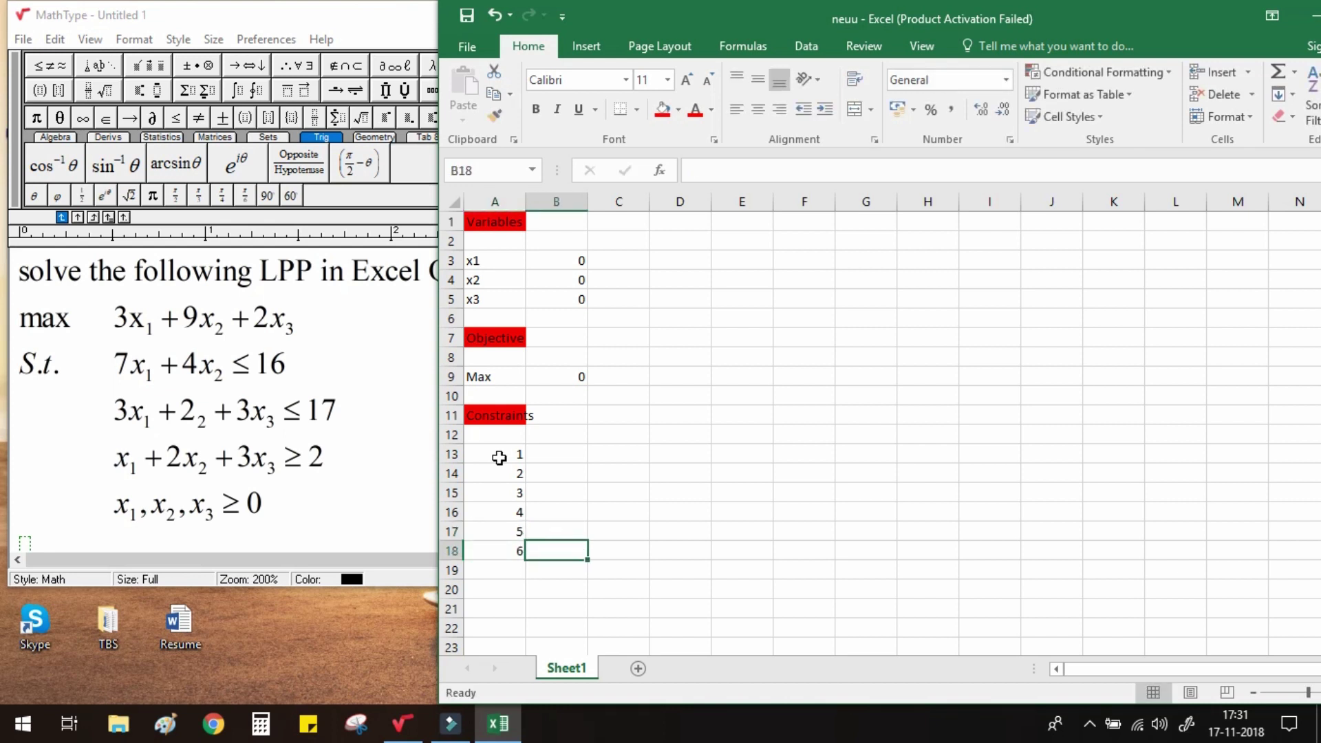
click(563, 451)
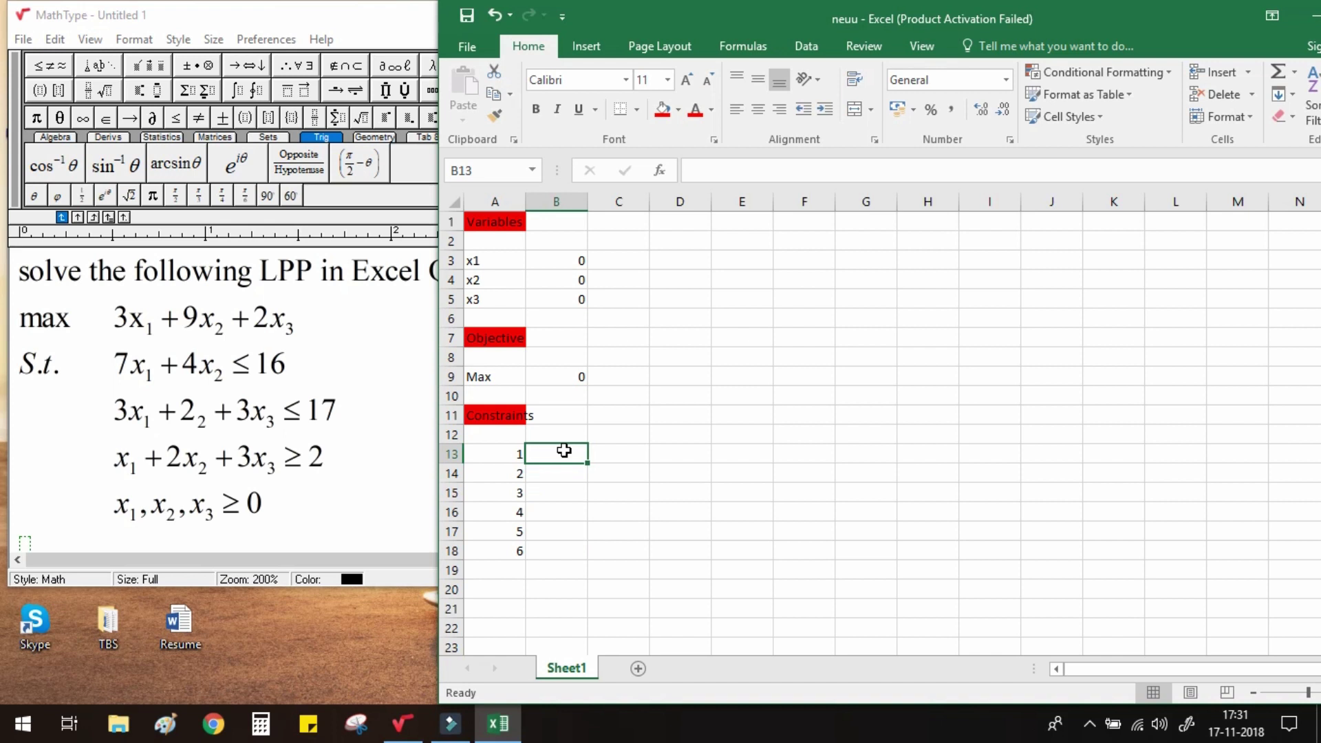
text(7)
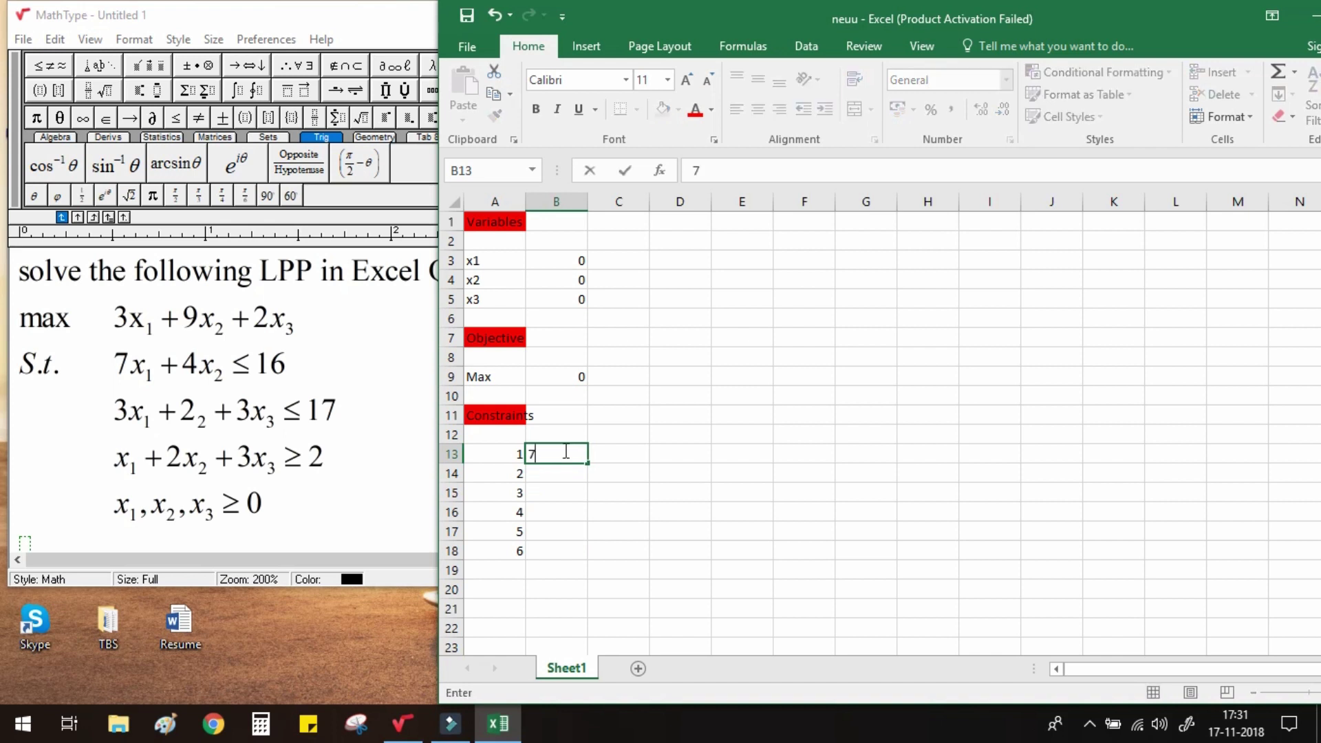
text(*)
click(576, 260)
Step: Replace the content of B13 with the first constraint's formula =7*B3+4*B4
click(560, 453)
double_click(564, 454)
key(BackSpace)
text(=7*)
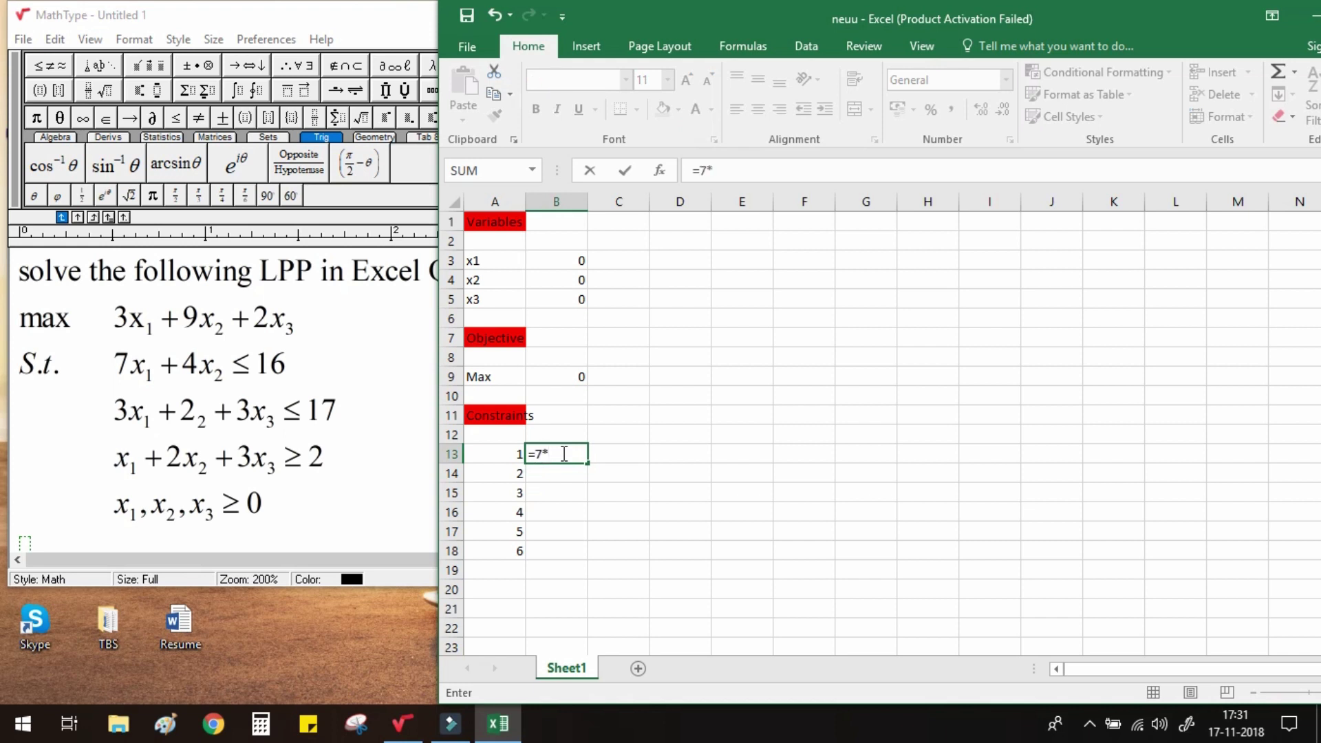
click(560, 261)
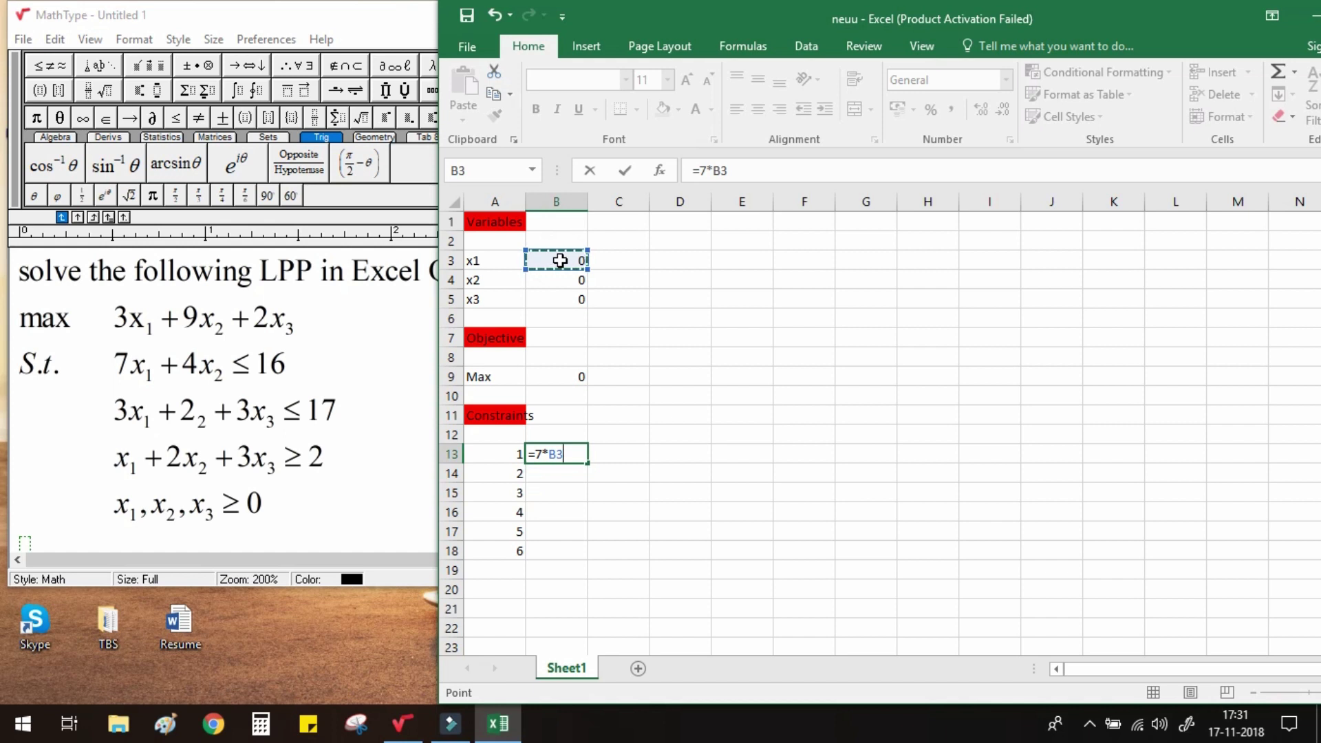
text(+4*)
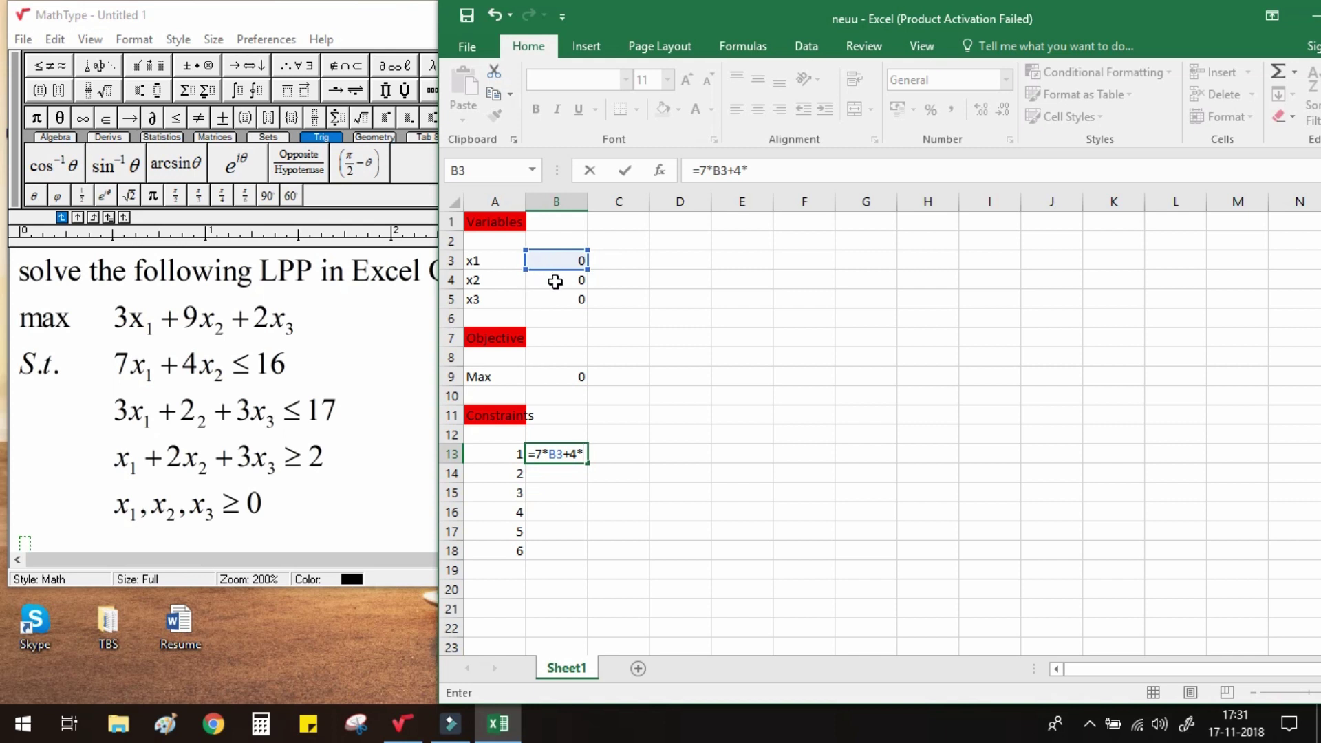
click(555, 282)
key(Return)
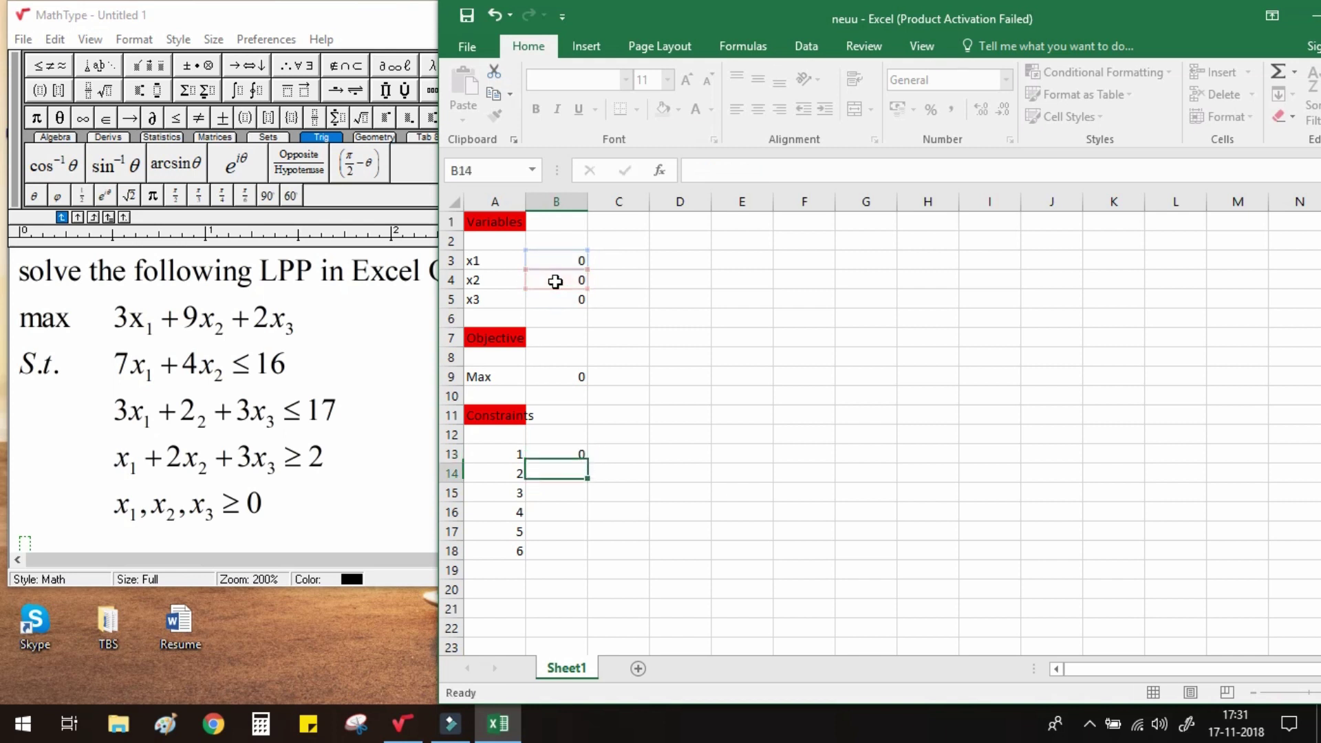
Step: Complete the first constraint with the sign <= in C13 and the limit 16 in D13
click(623, 454)
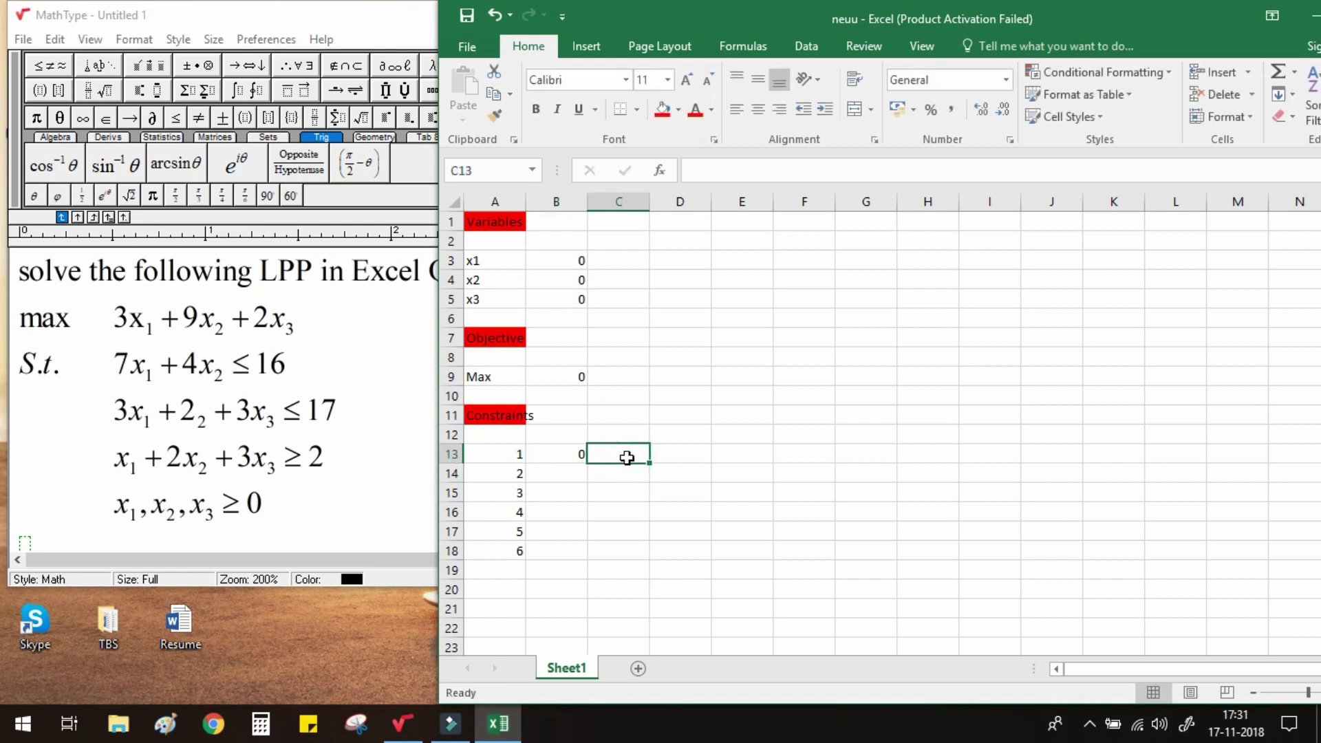
text(<=)
click(705, 454)
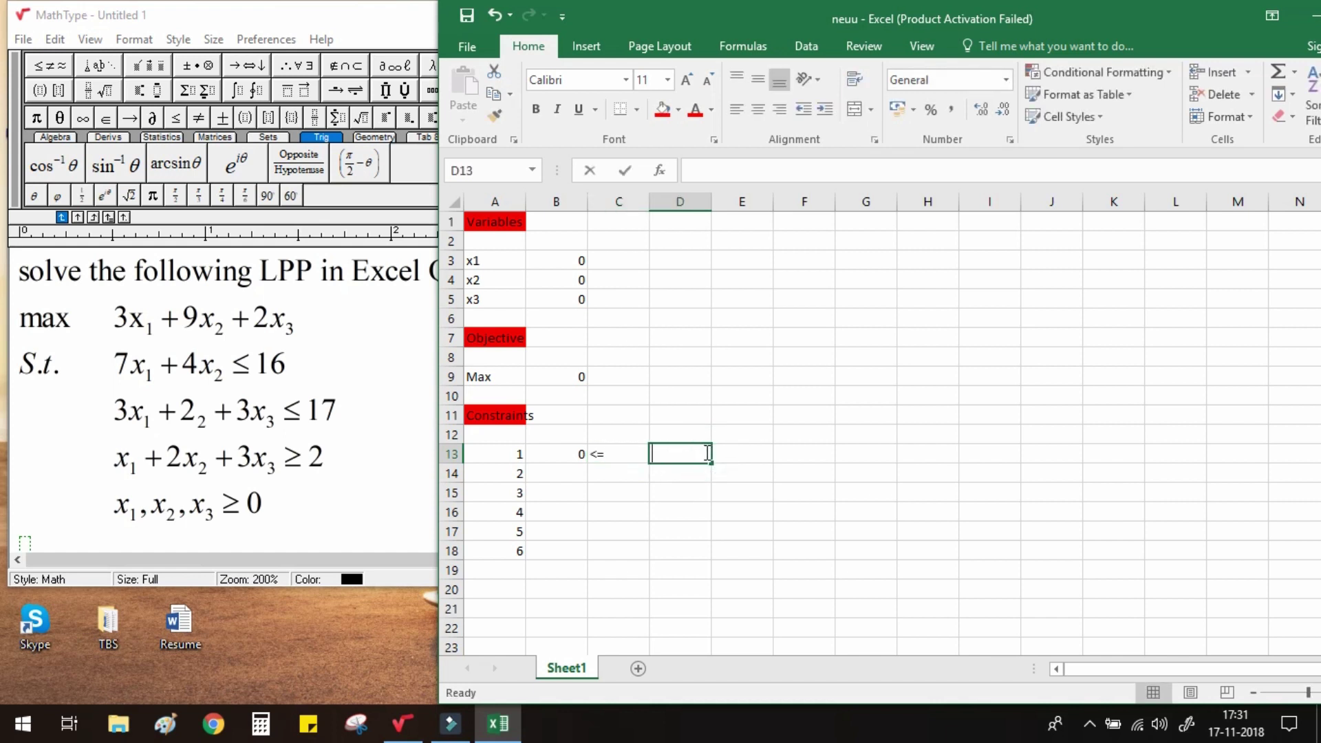
text(16)
Step: Enter the second constraint's formula =3*B3+2*B4+3*B5 in cell B14
click(559, 479)
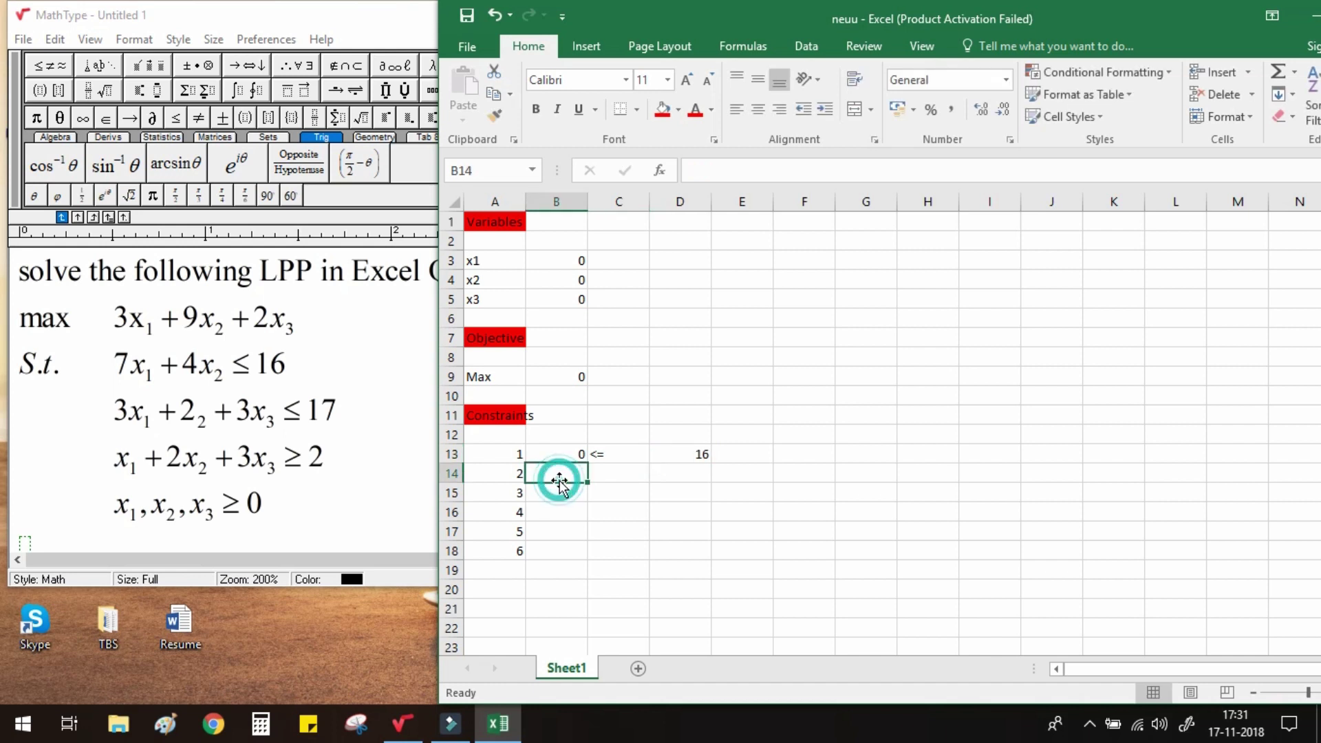
text(3)
key(BackSpace)
text(=3)
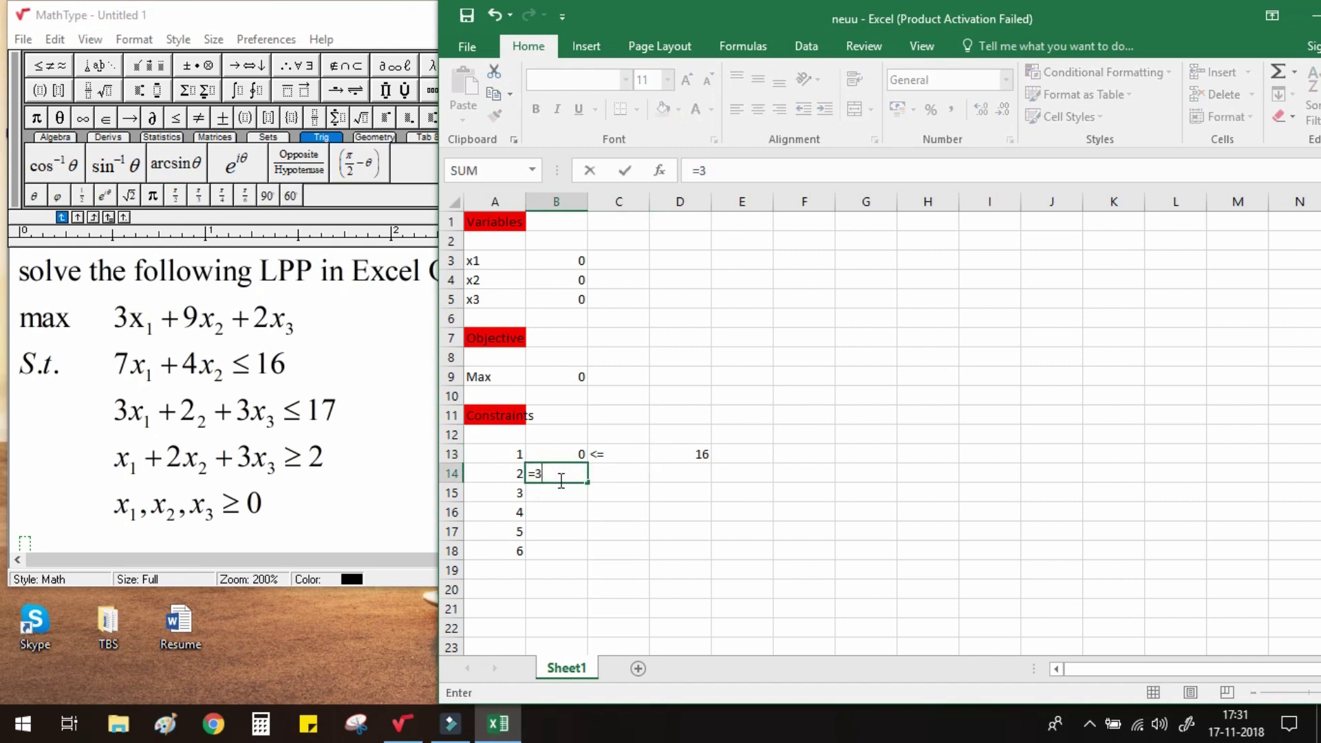
text(*)
click(571, 263)
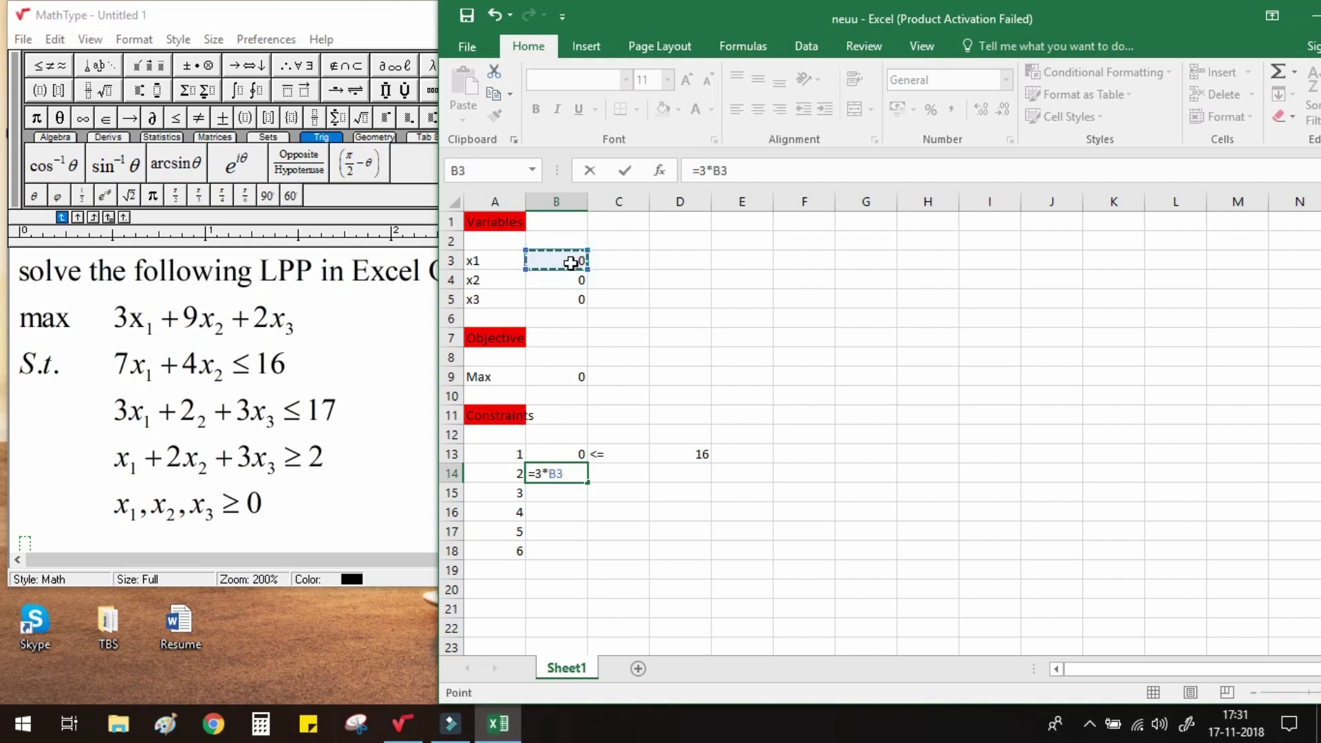
text(+2*)
click(569, 280)
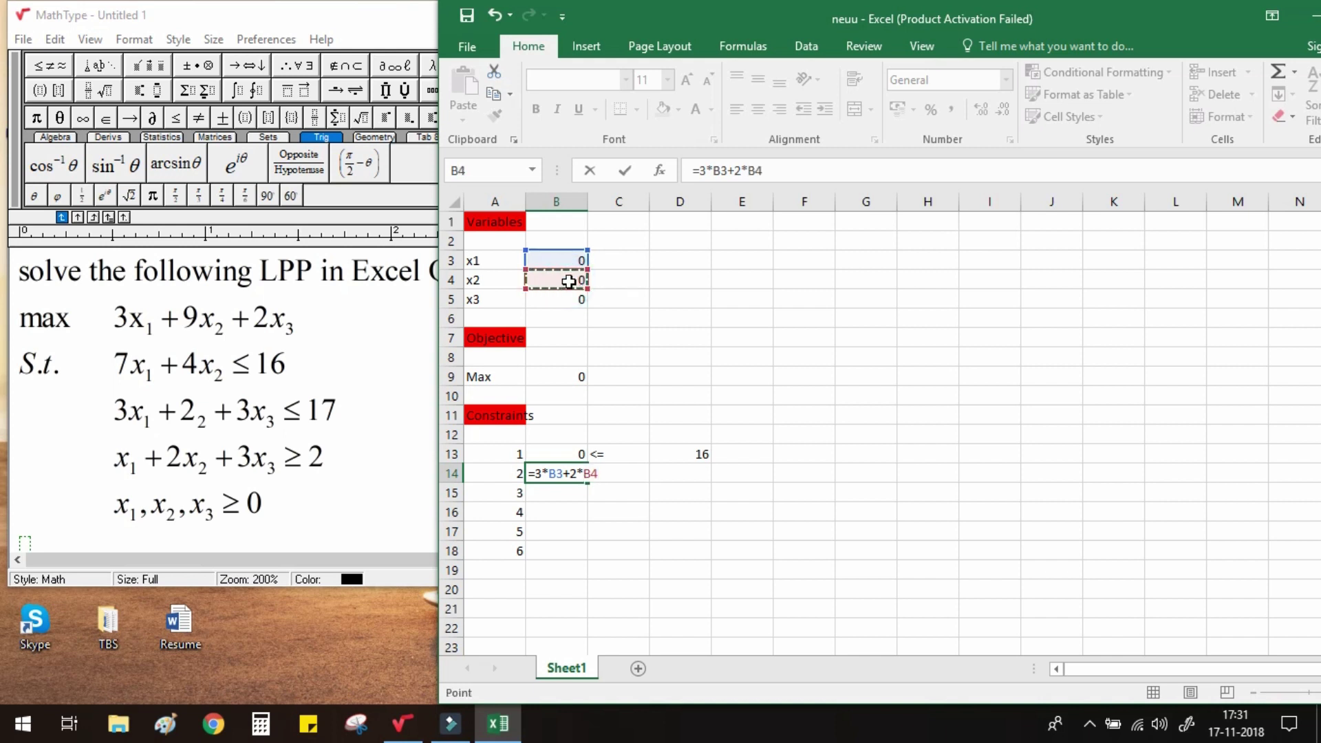
text(+)
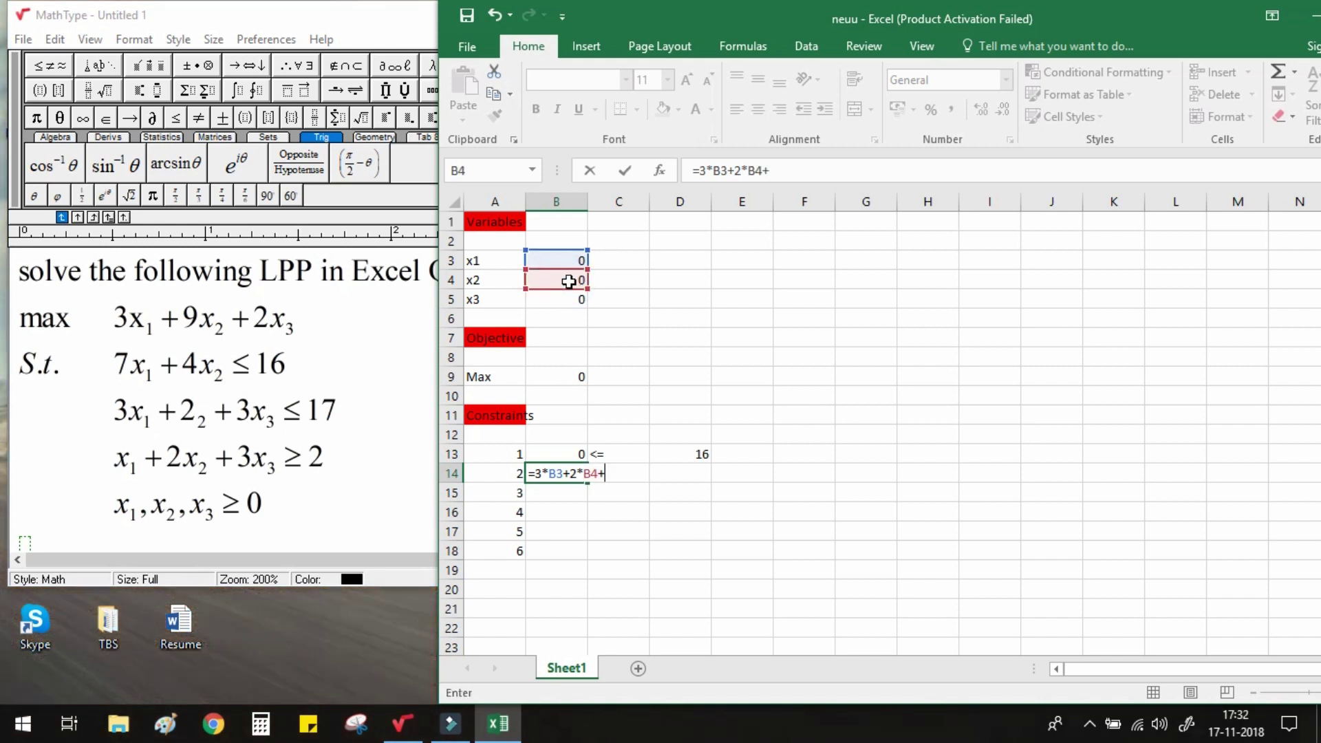
text(3)
click(556, 300)
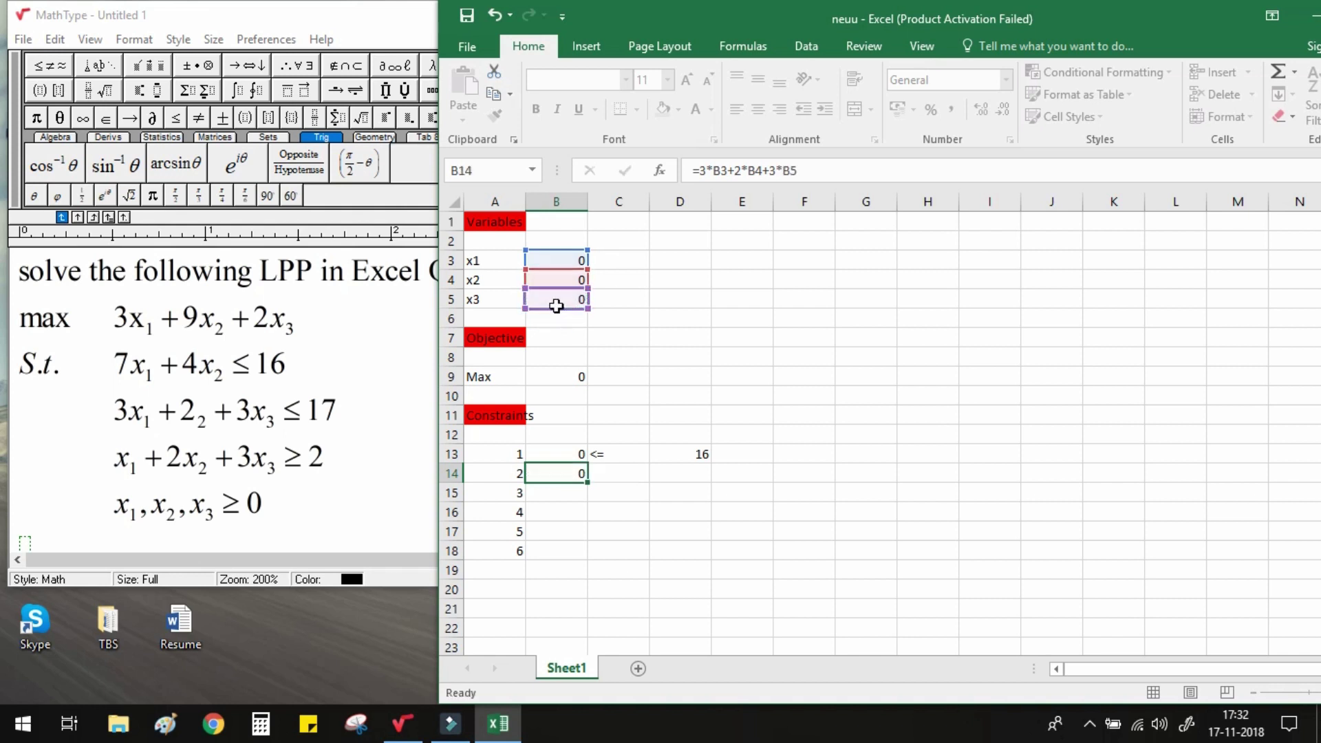
key(Return)
Step: Complete the second constraint with the sign <= in C14 and the limit 17 in D14
click(617, 473)
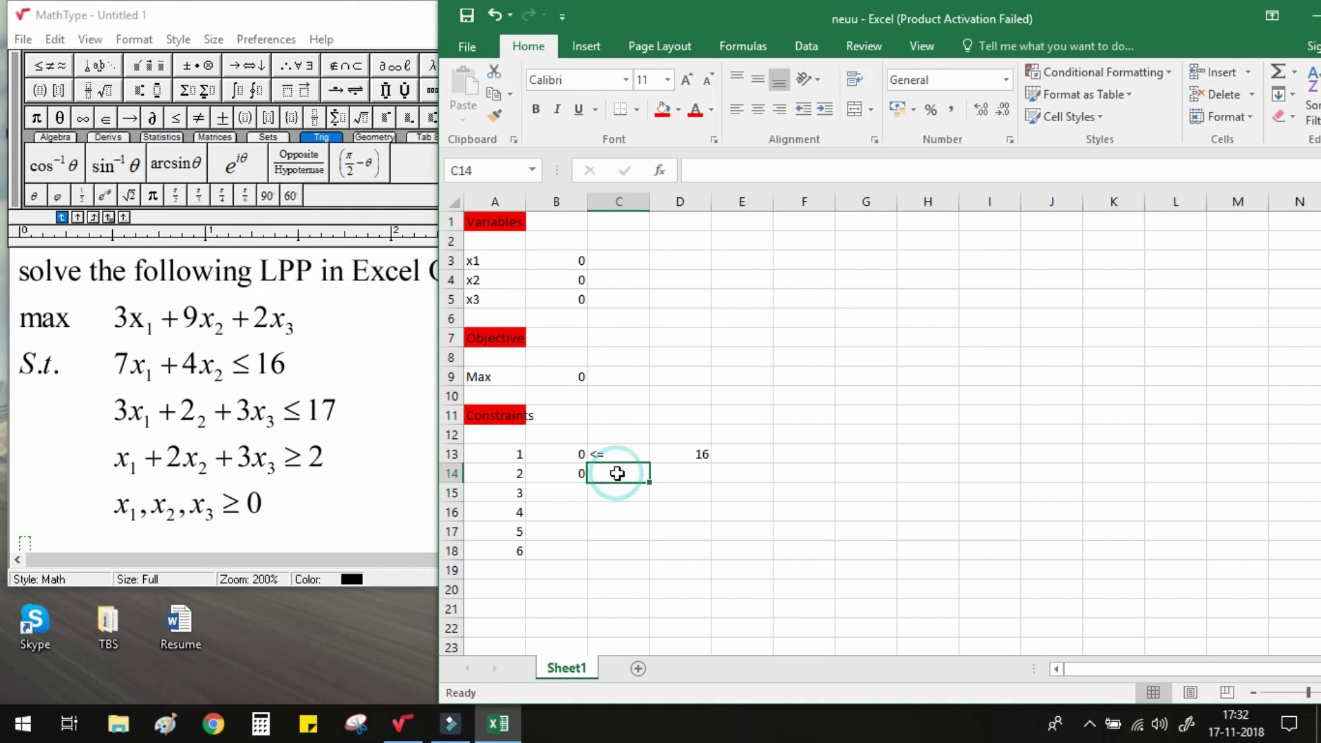
text(<=)
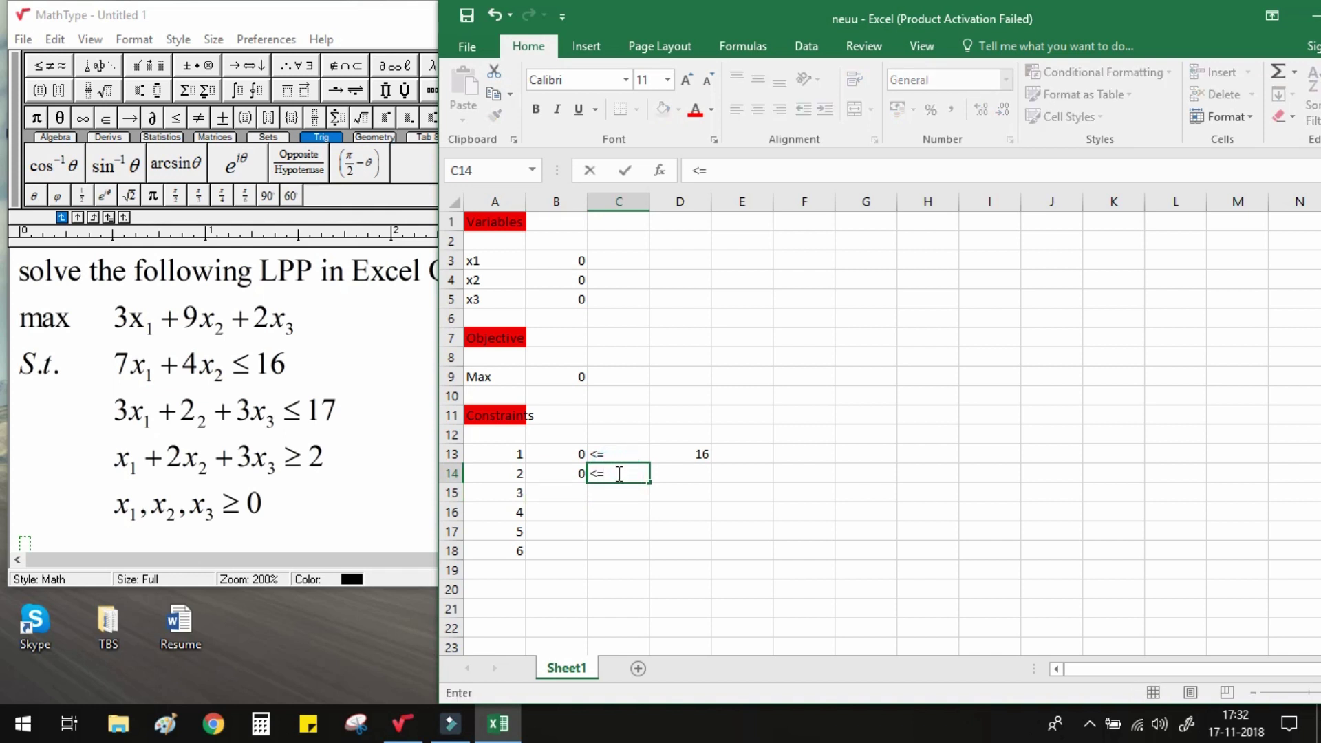
key(Tab)
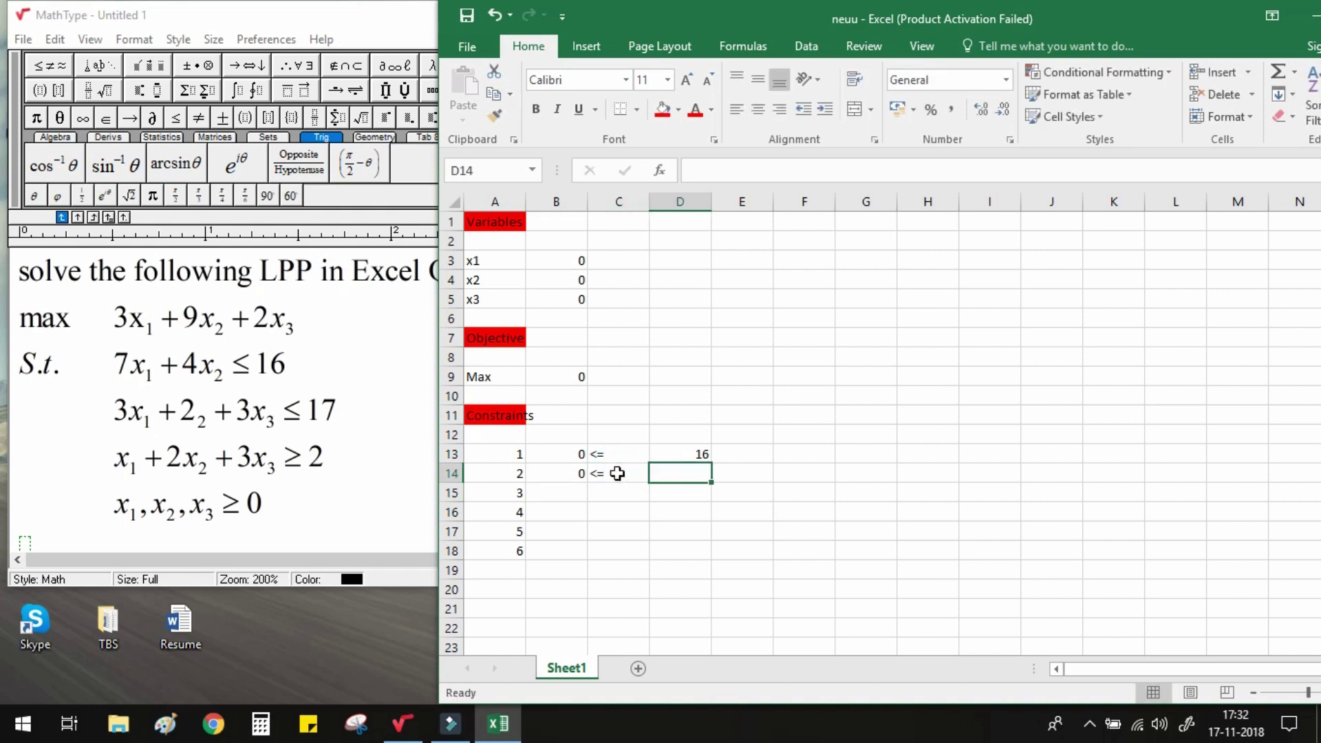
text(1)
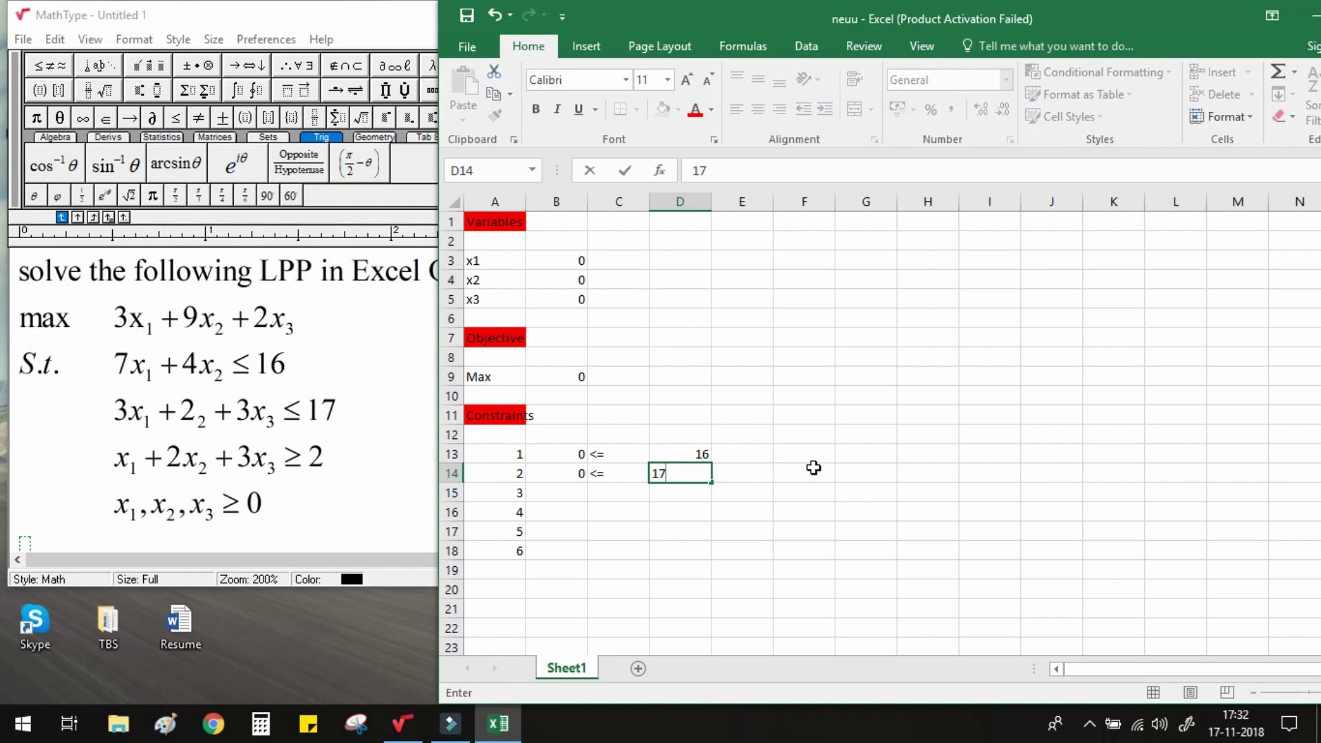
text(7)
click(813, 468)
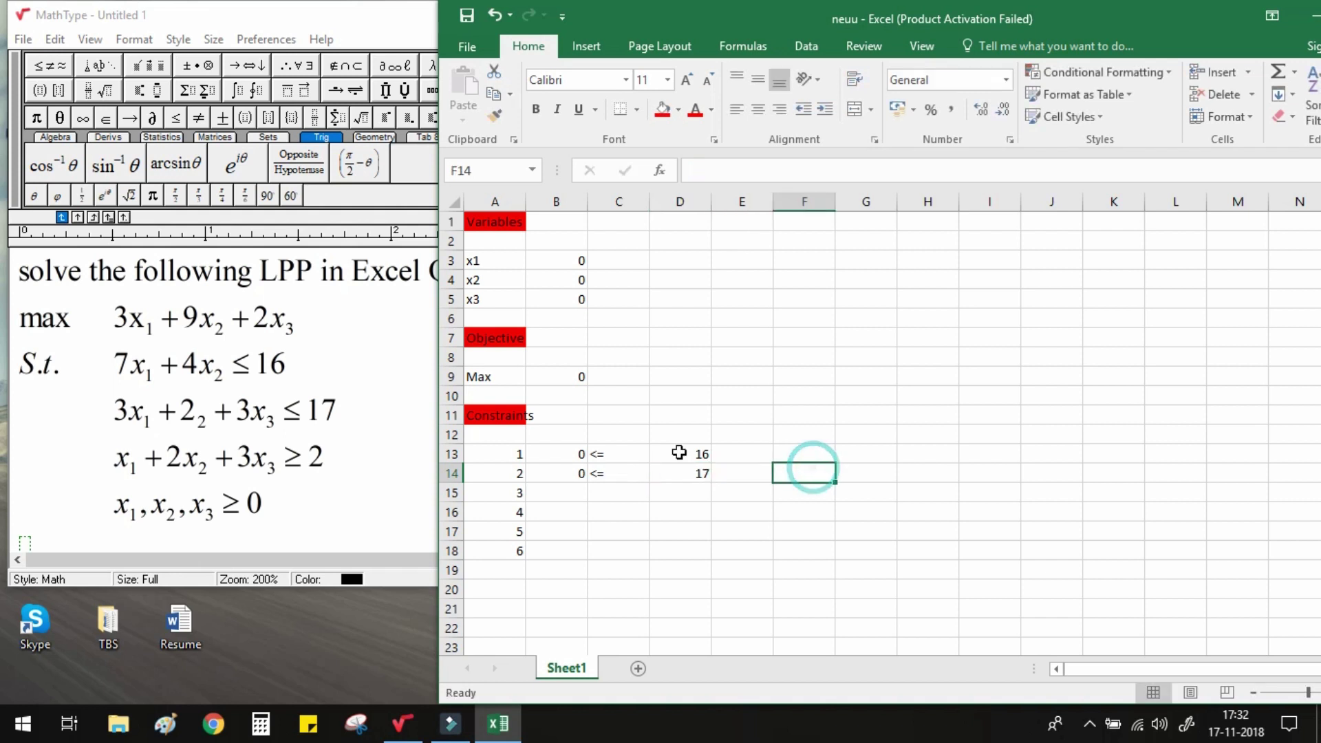
Step: Switch to MathType, insert the missing x in the second constraint's 2x2 term, and return to the Excel sheet
click(198, 421)
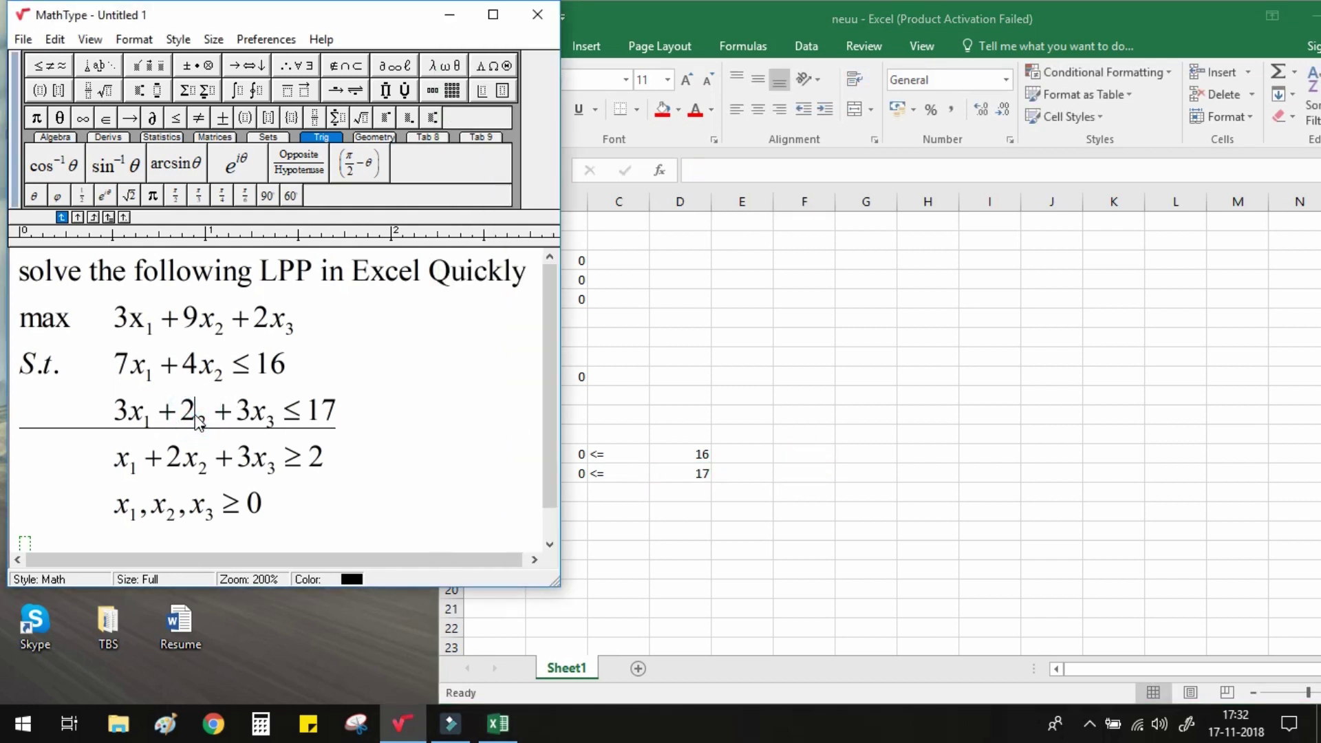
click(782, 470)
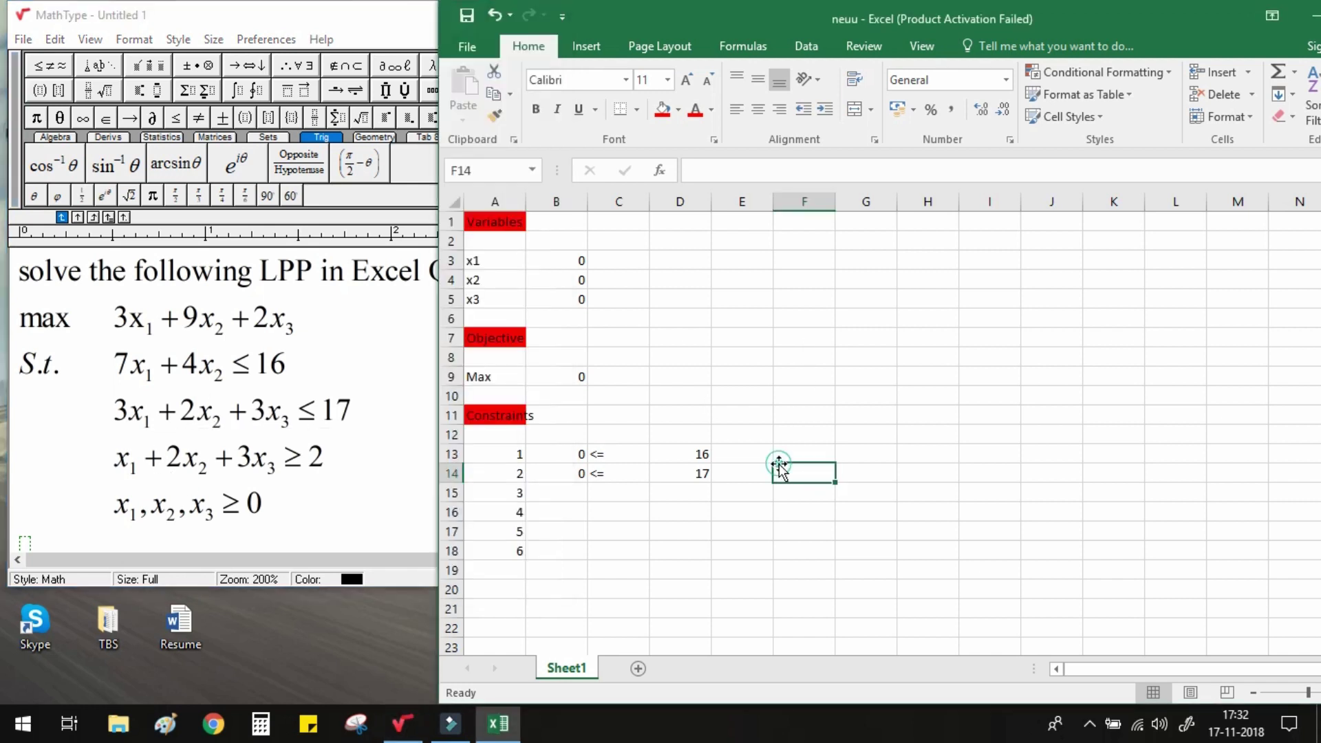
Step: Enter the third constraint's formula =B3+2*B4+3*B5 in cell B15
click(569, 498)
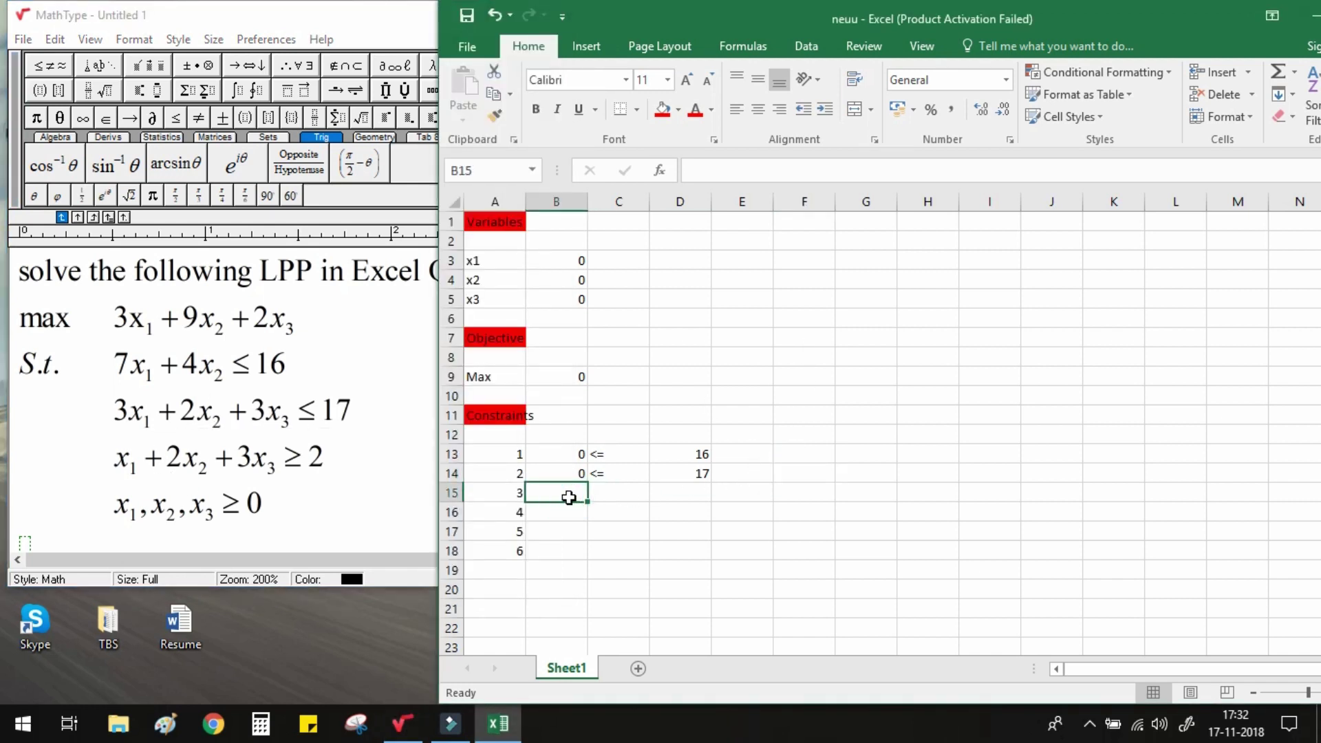
text(=)
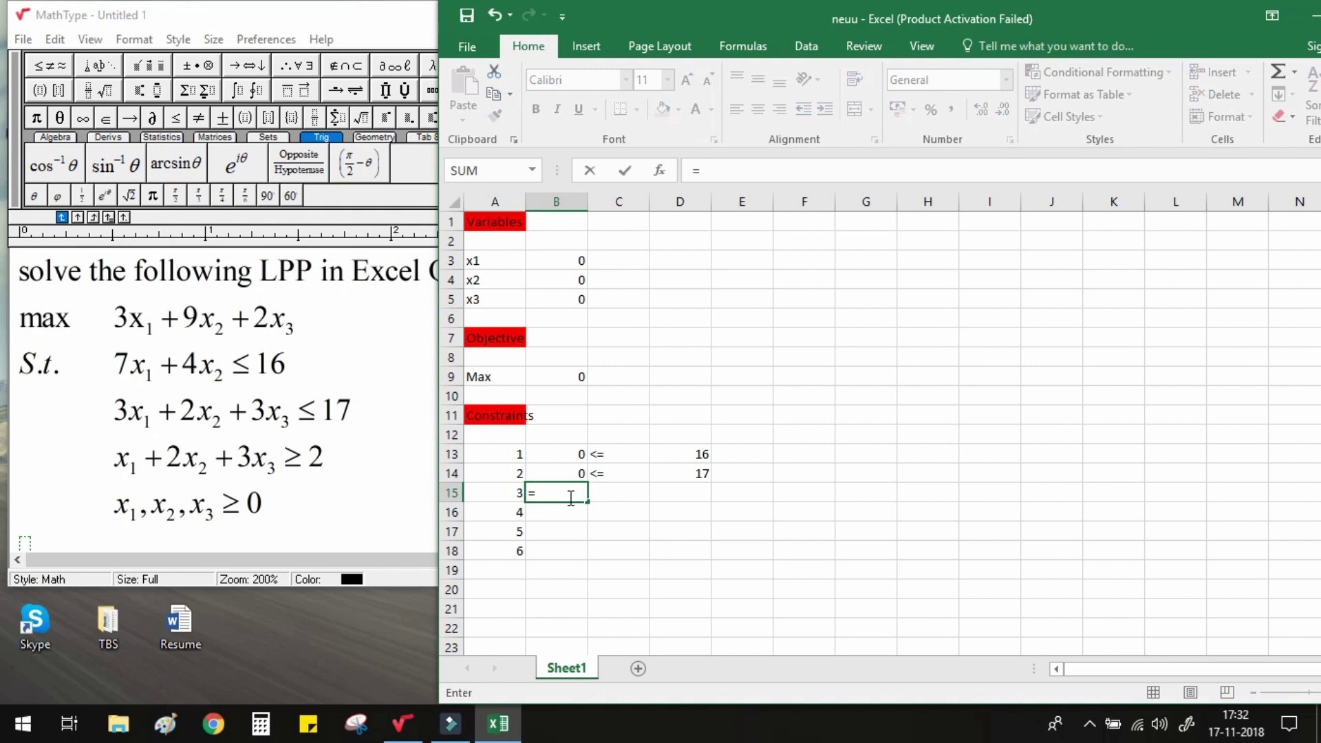
click(568, 260)
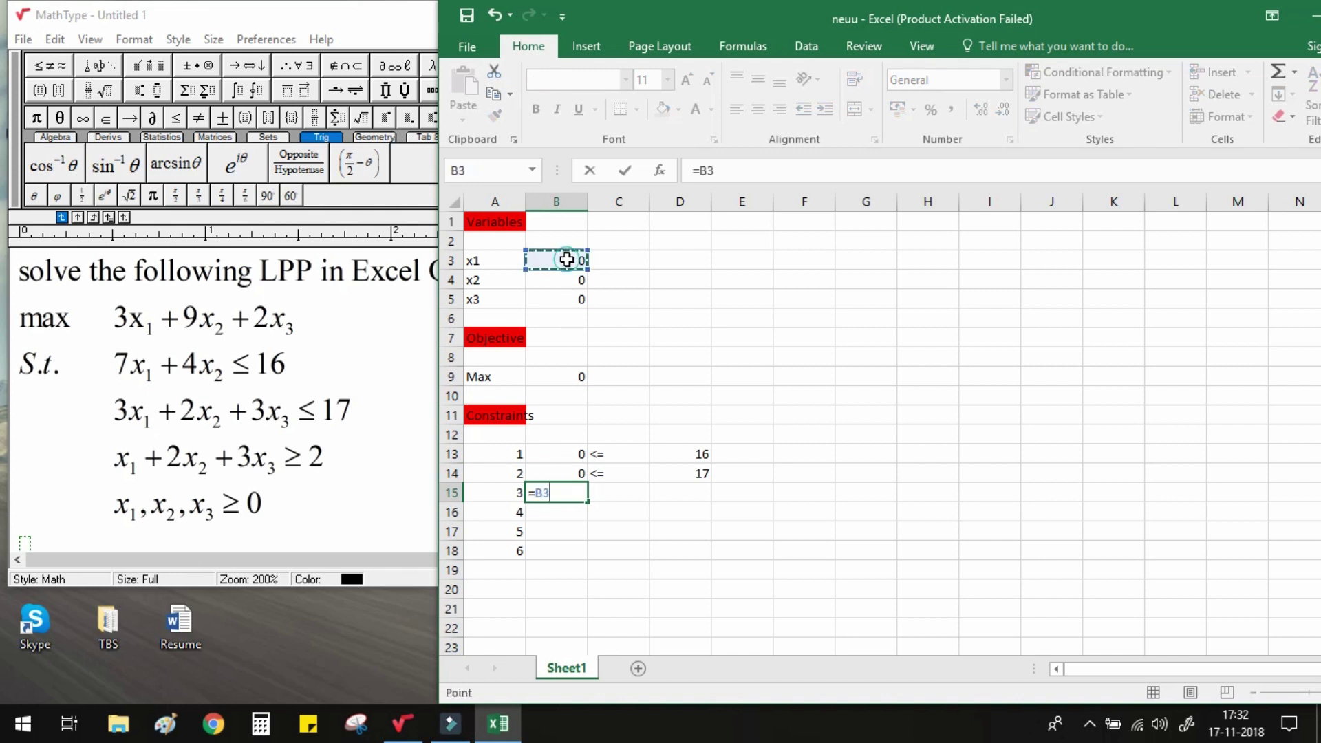
text(+2*)
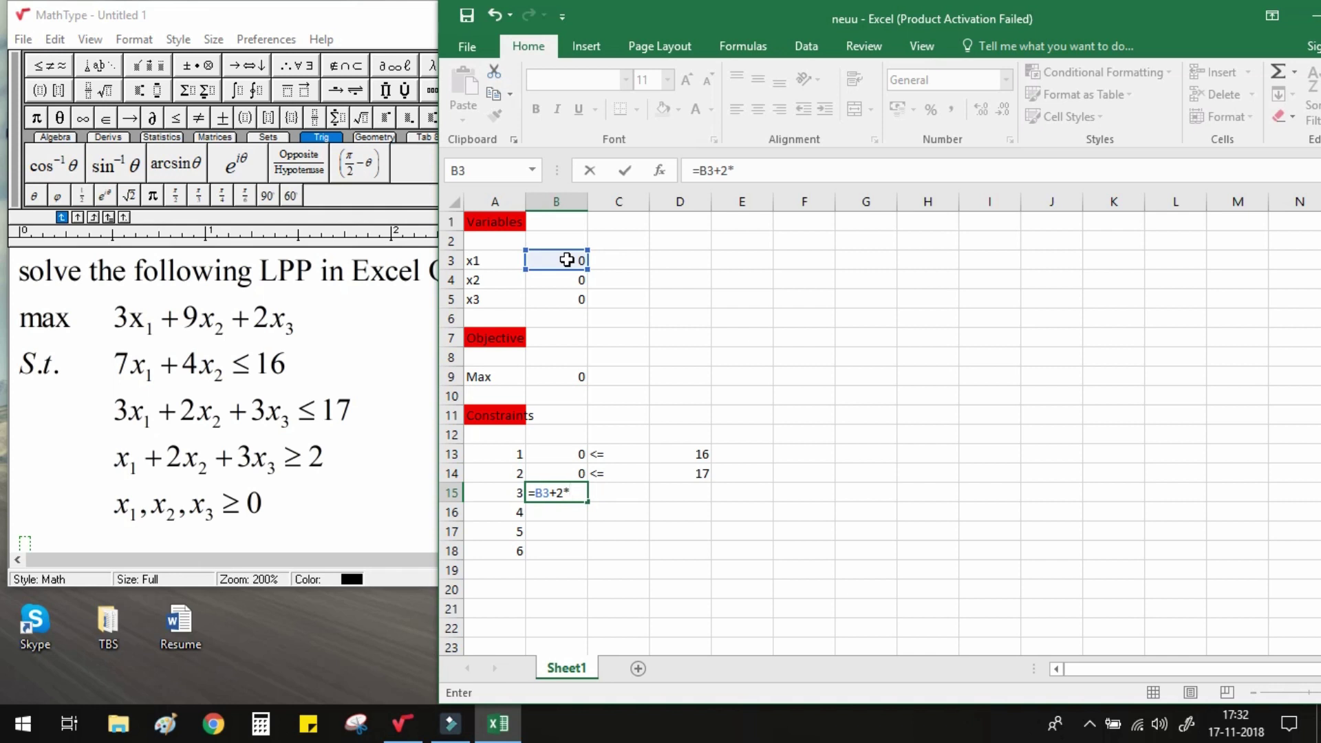
click(567, 283)
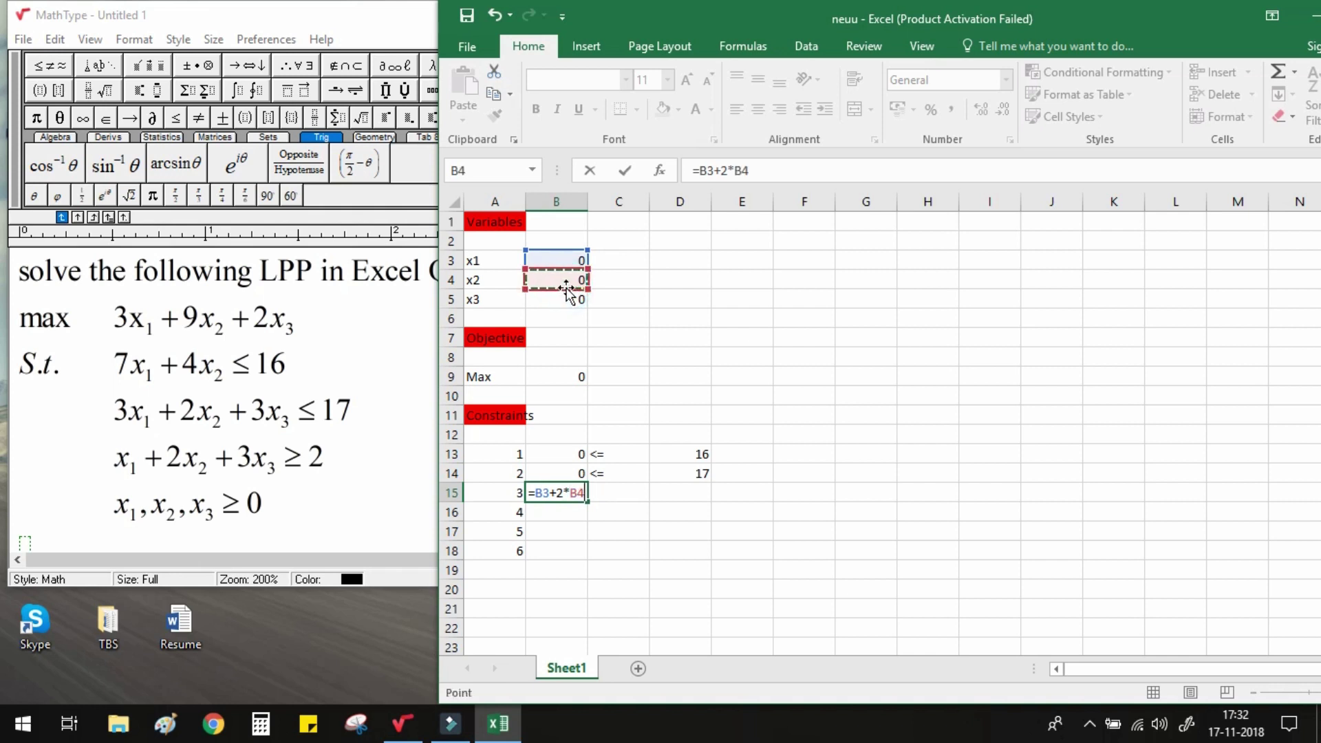
text(+3*)
click(568, 300)
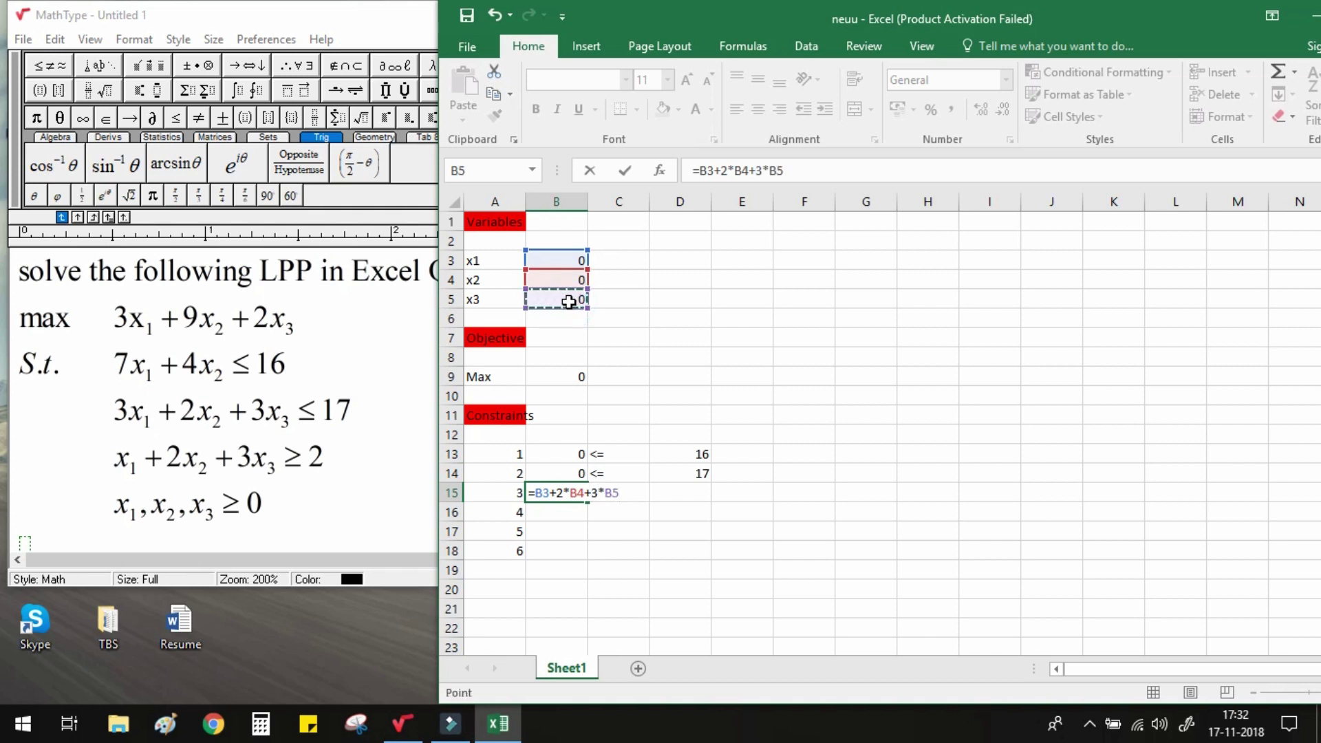
key(Return)
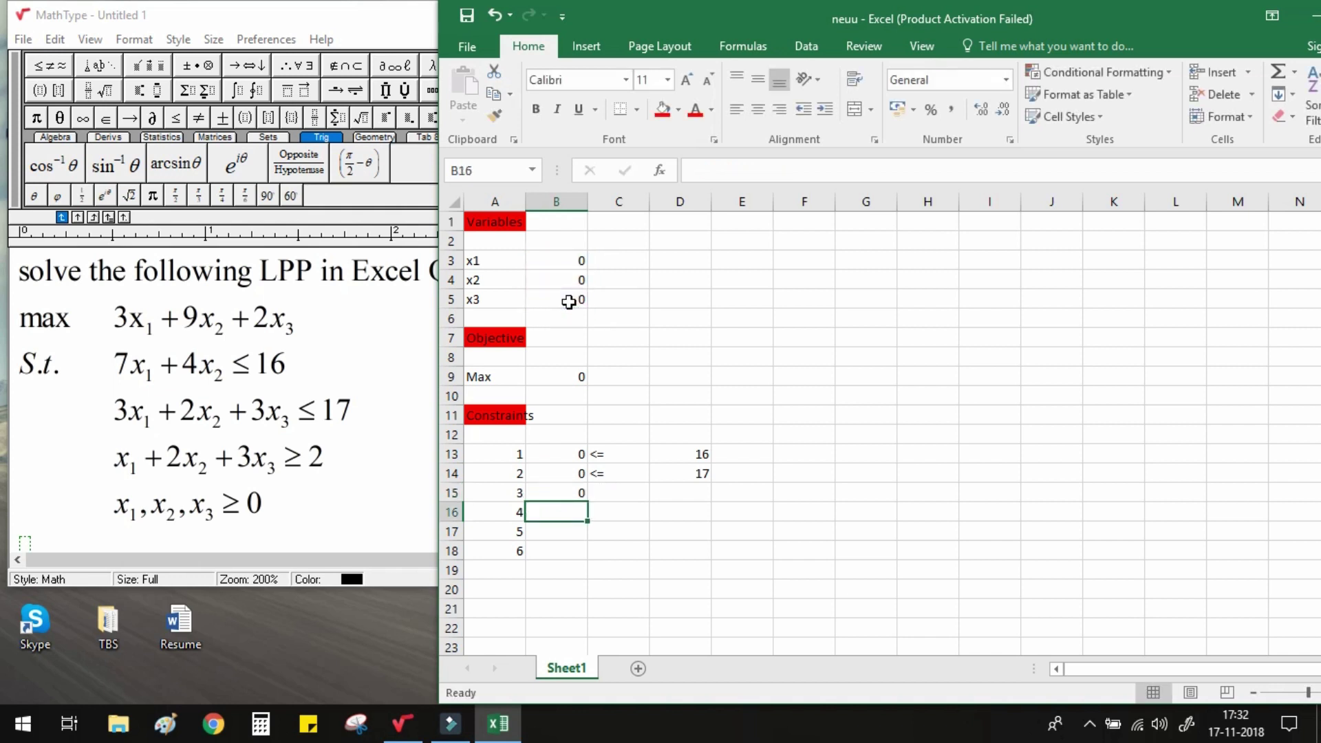
Step: Complete the third constraint with the sign >= in C15 and the limit 2 in D15
click(612, 494)
text(>=)
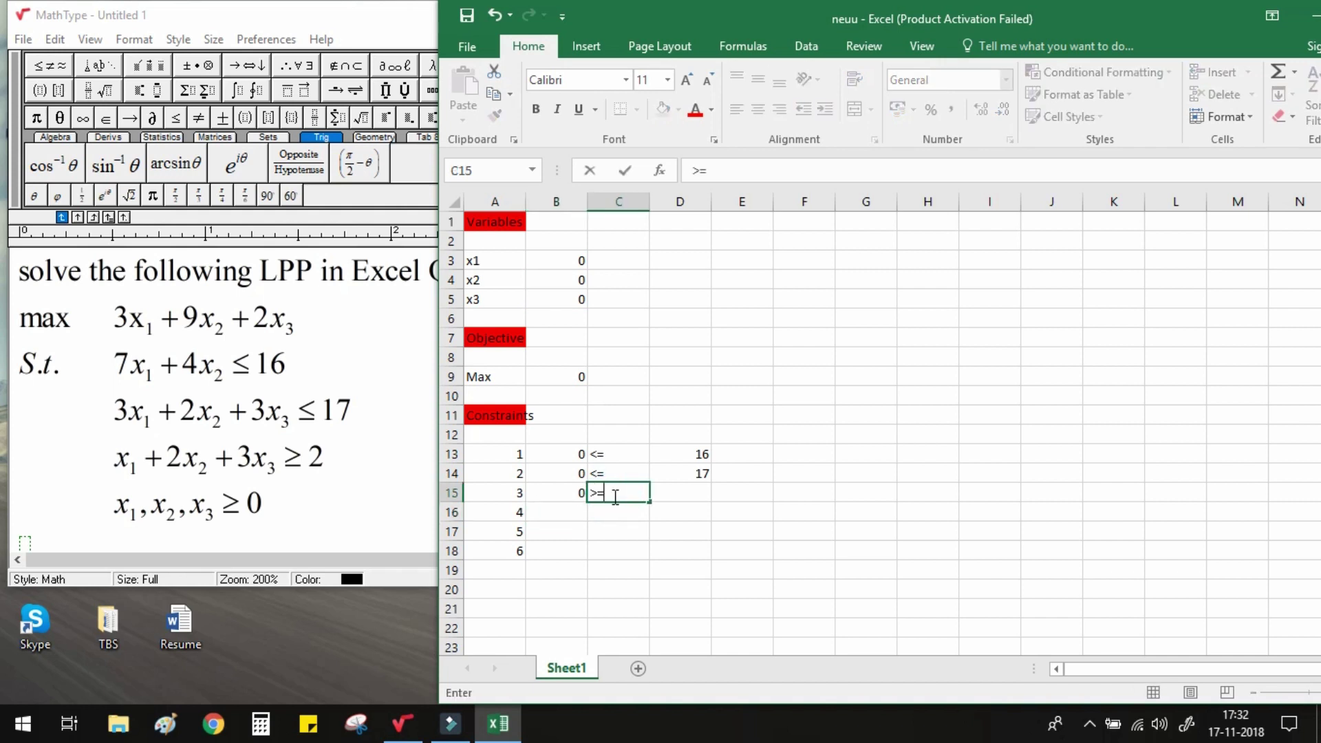
click(686, 499)
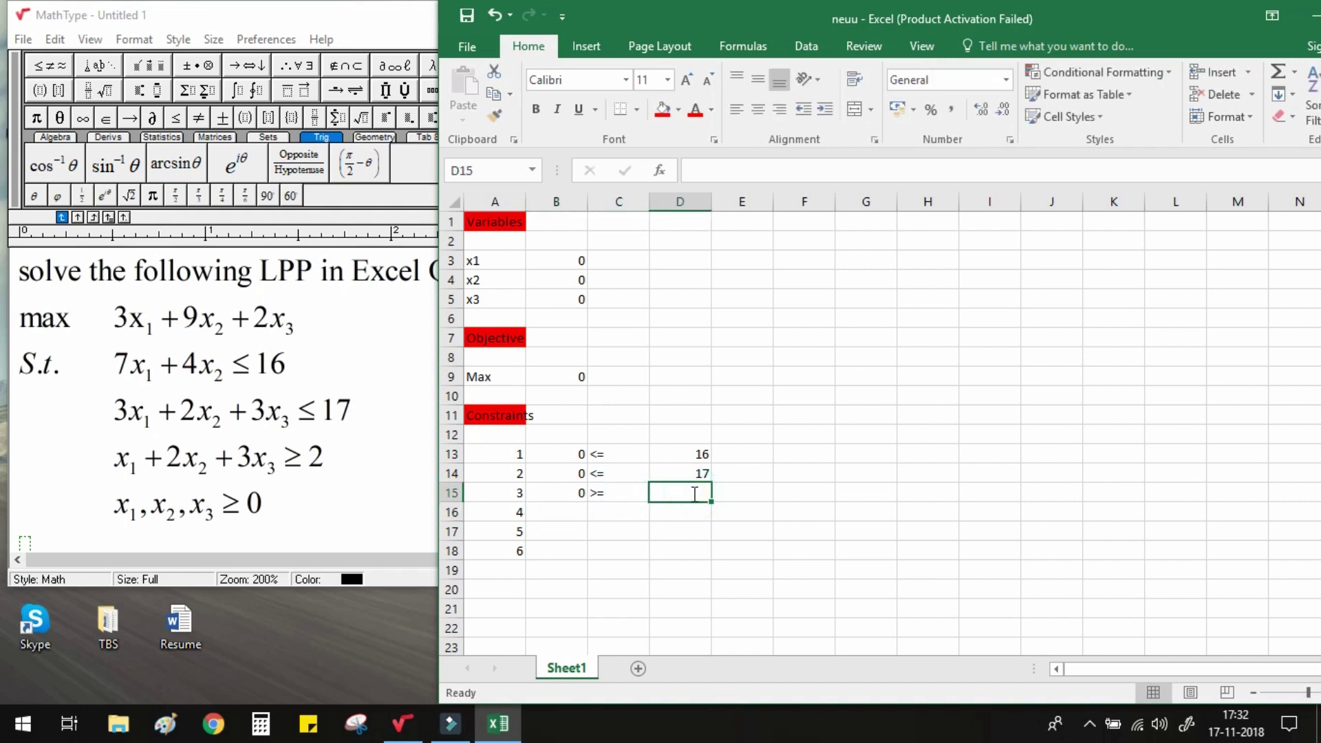
text(2)
Step: Enter the non-negativity constraint for x1 in row 16: formula =B3 in B16, sign >= in C16 and limit 0 in D16
click(566, 510)
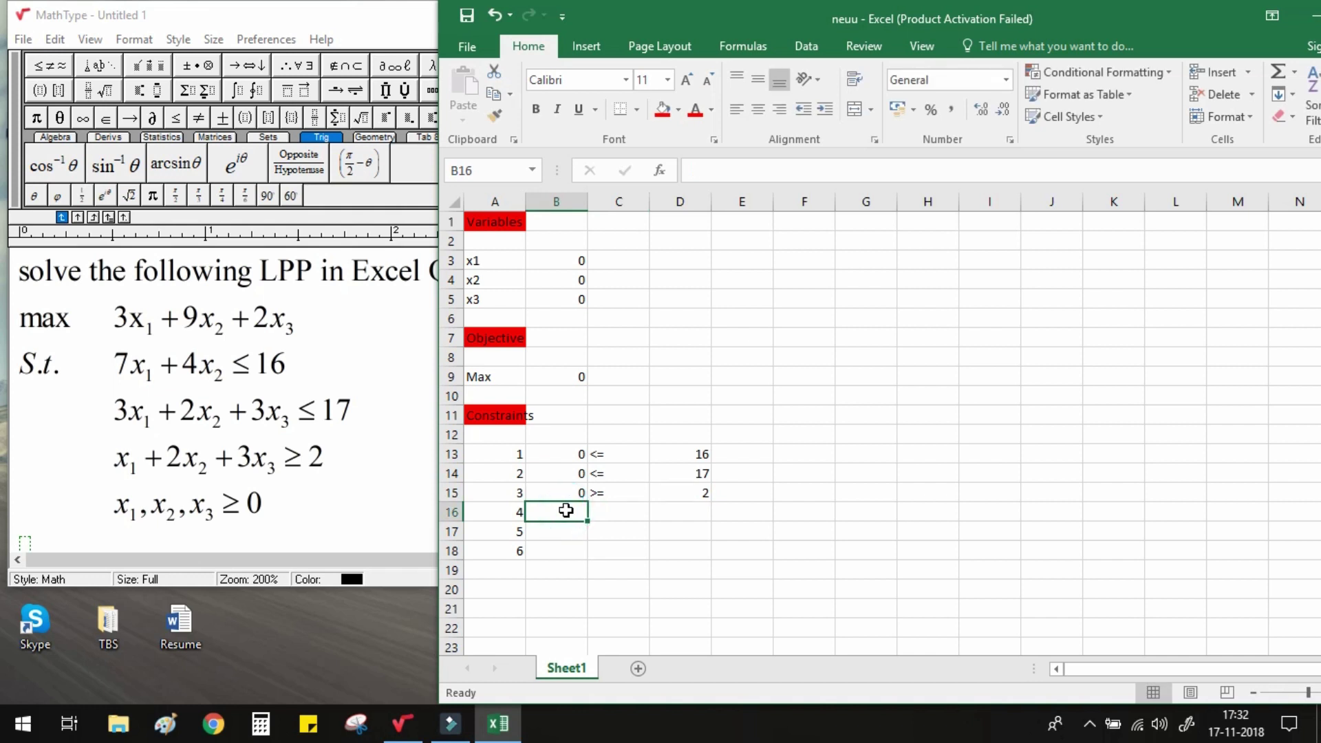
text(=)
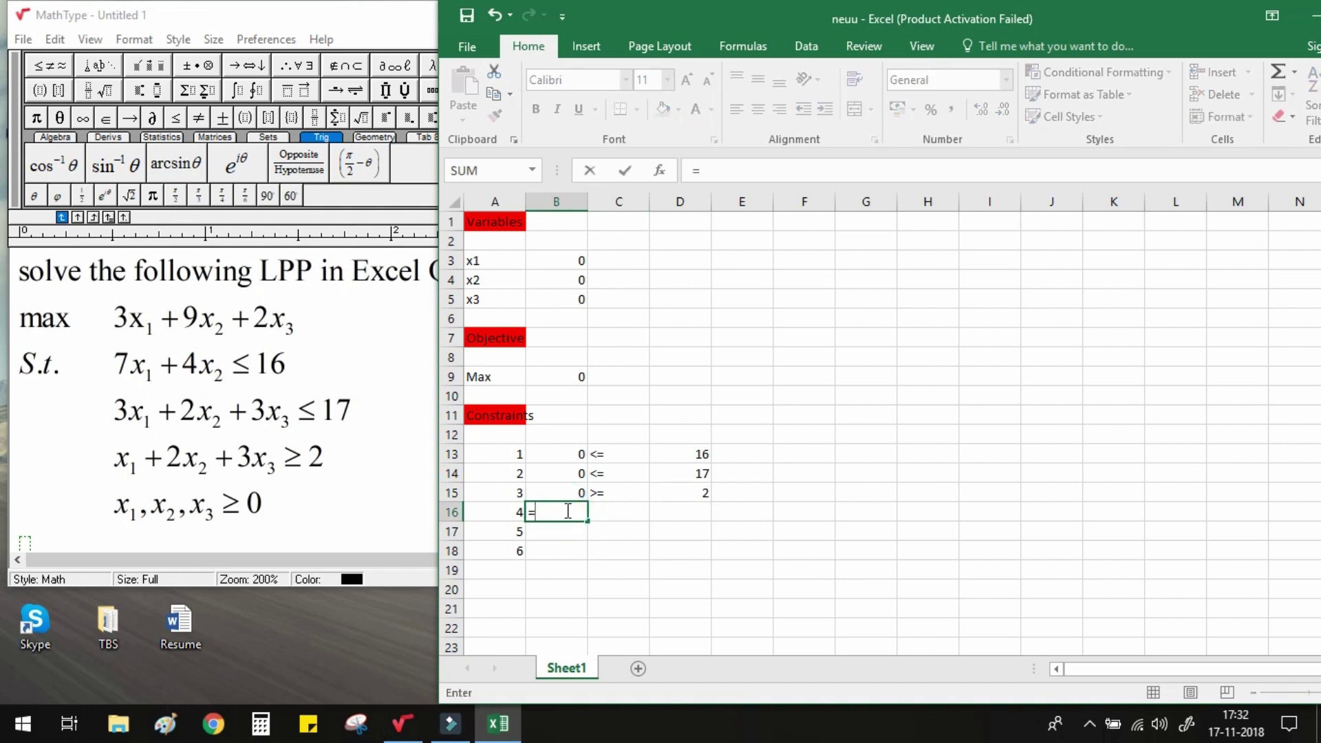
click(566, 259)
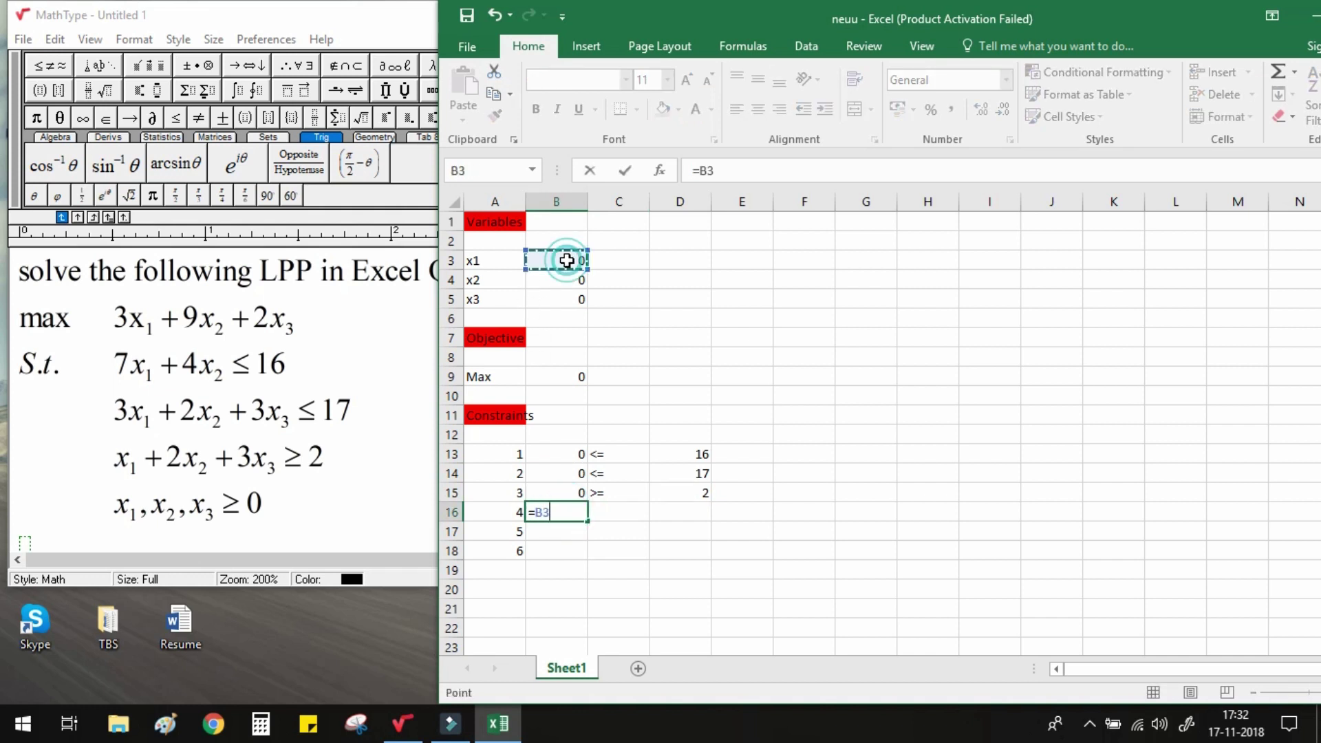
key(Return)
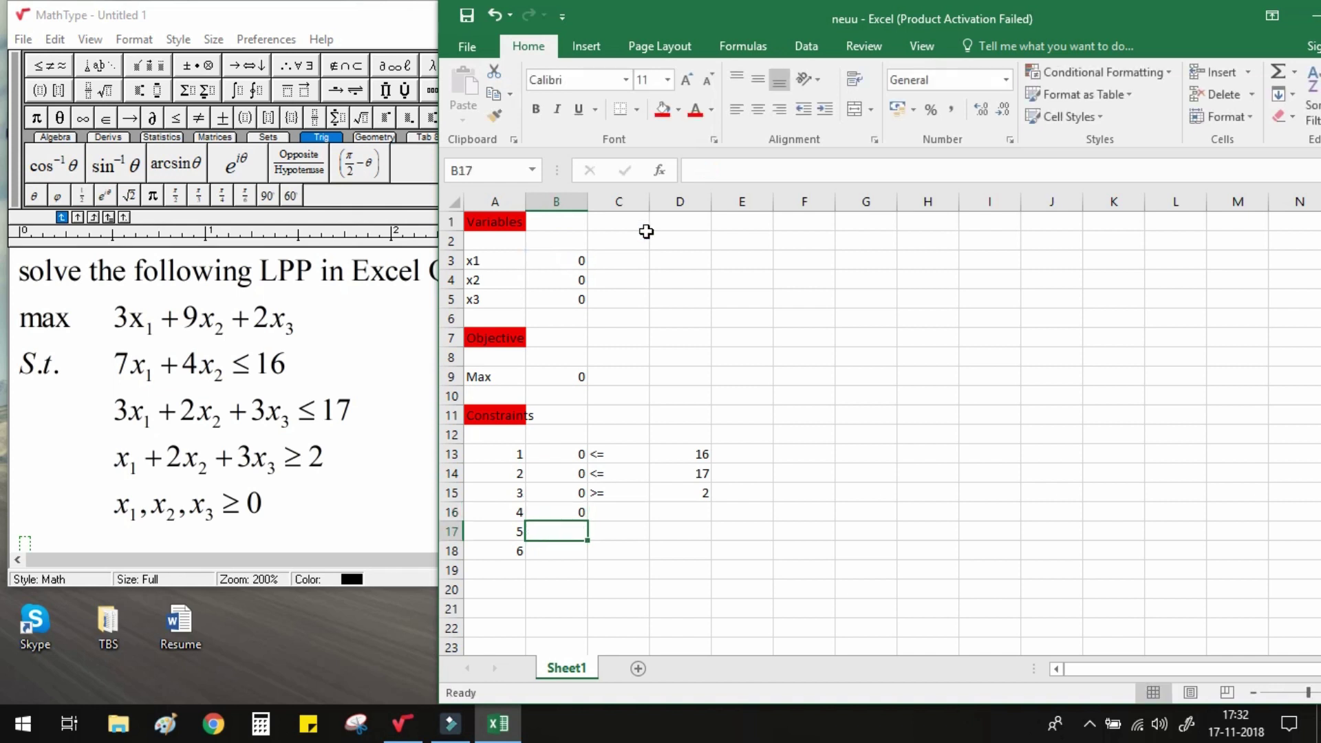
click(624, 516)
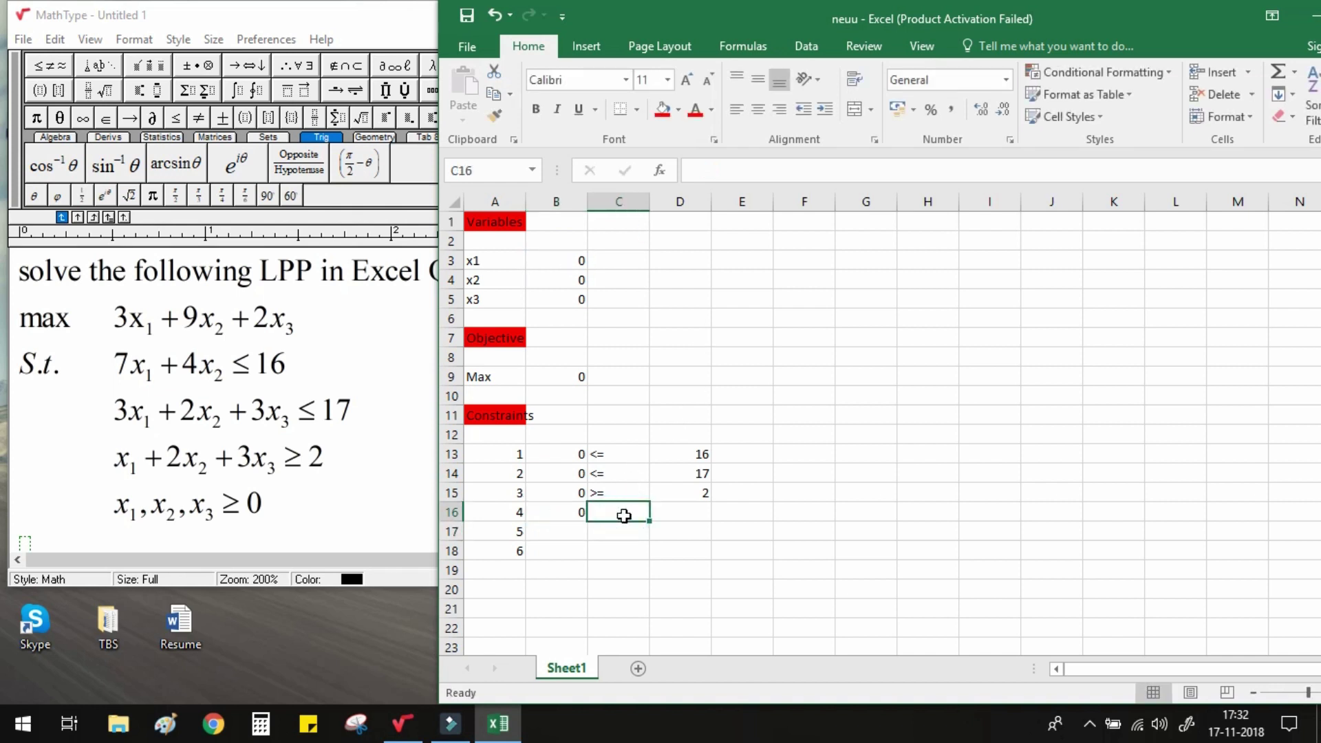
text(>=)
click(681, 517)
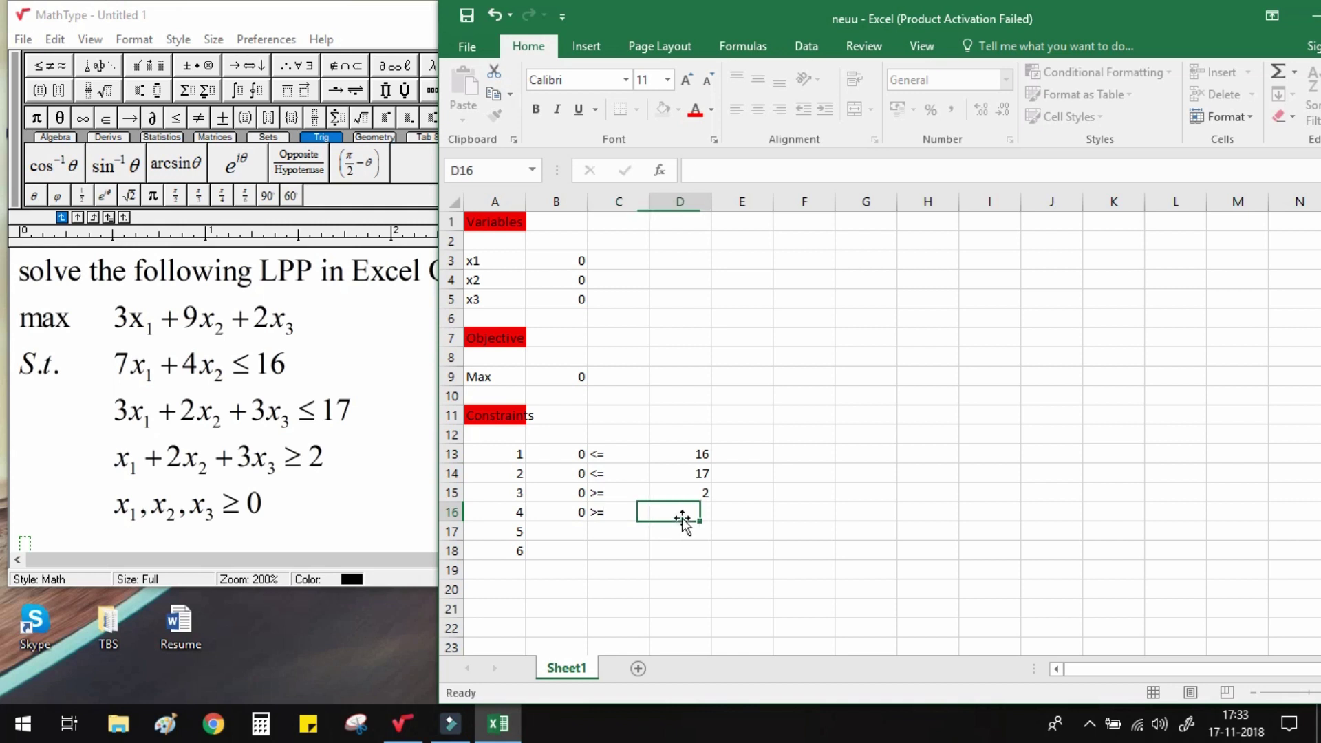
text(0)
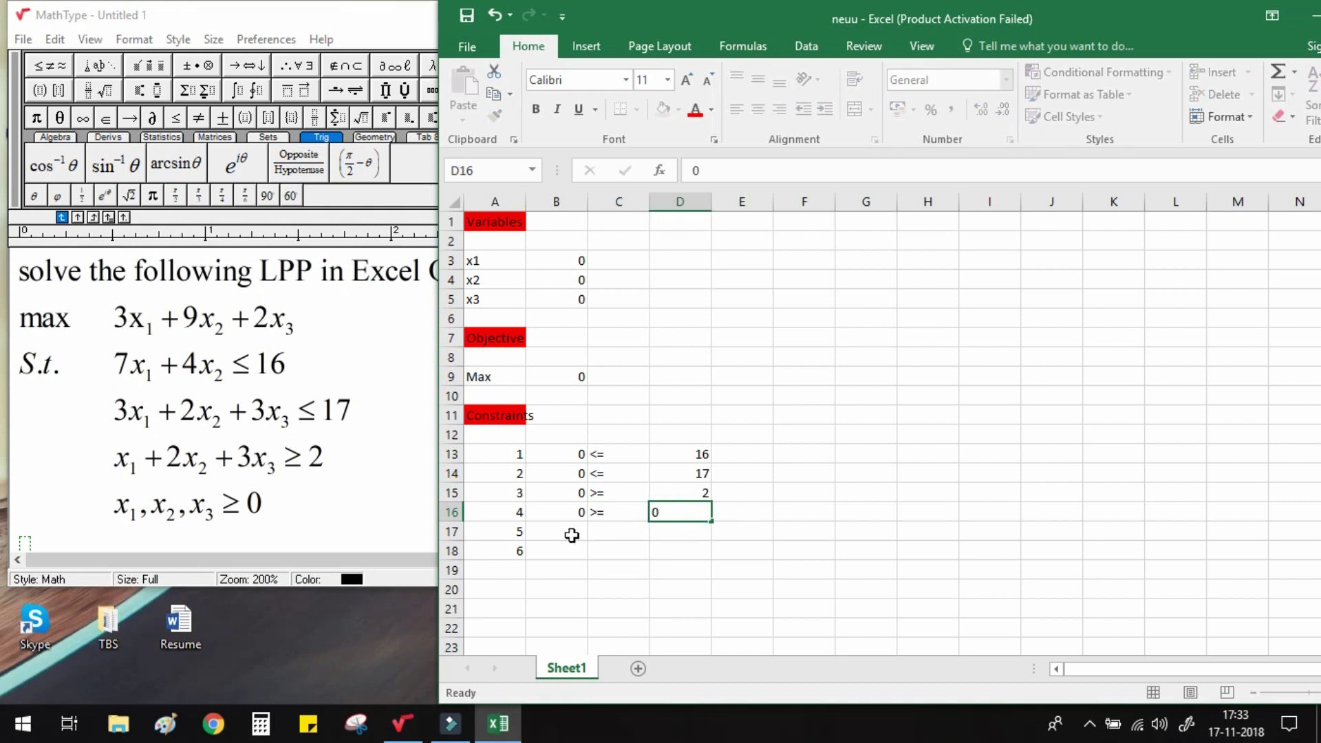
Step: Enter the non-negativity constraint for x2 in row 17: formula =B4 in B17, sign >= in C17 and limit 0 in D17
click(571, 536)
text(=)
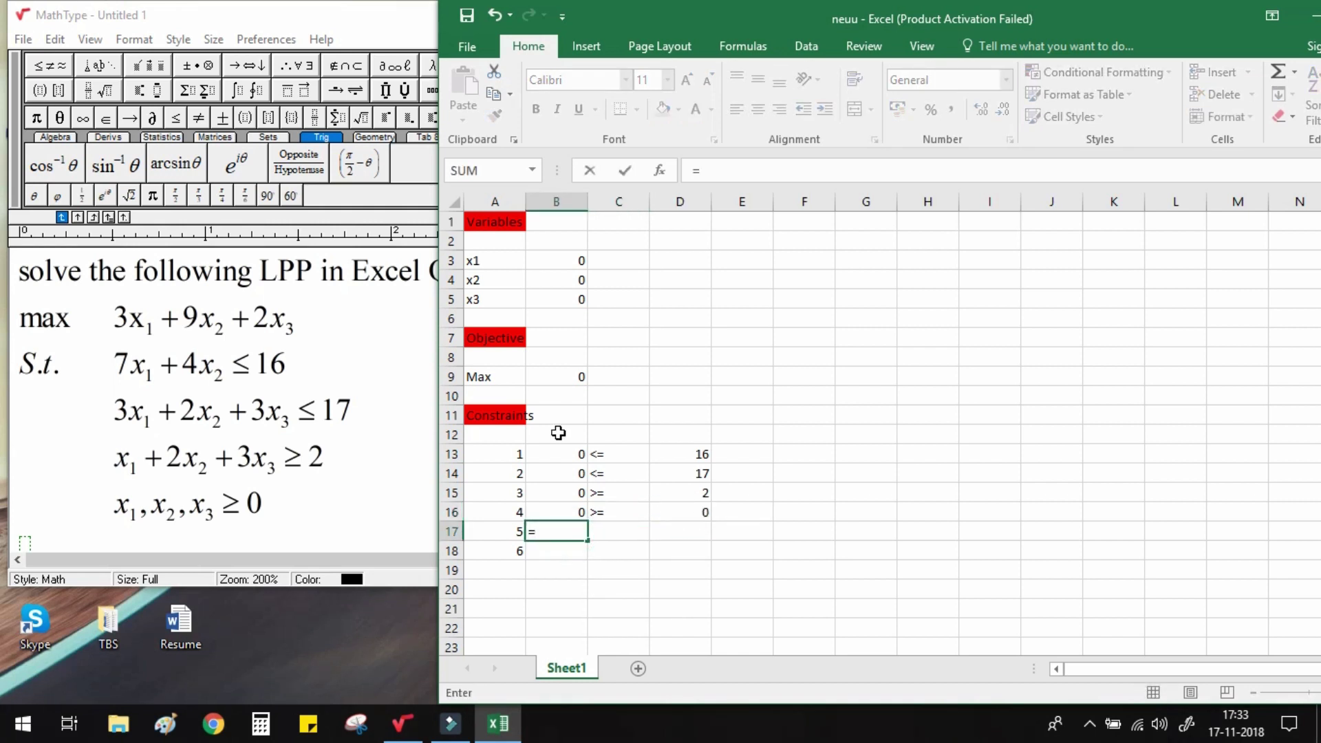
click(571, 282)
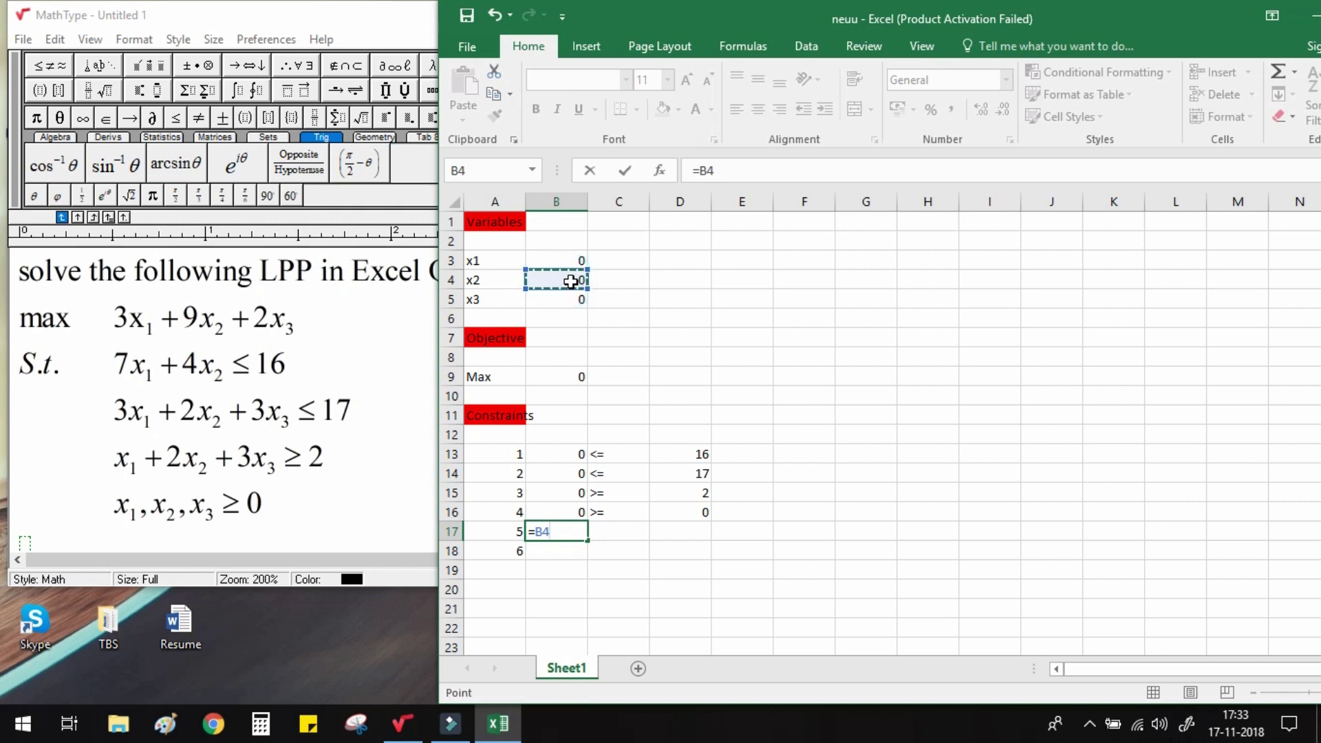
key(Return)
click(603, 532)
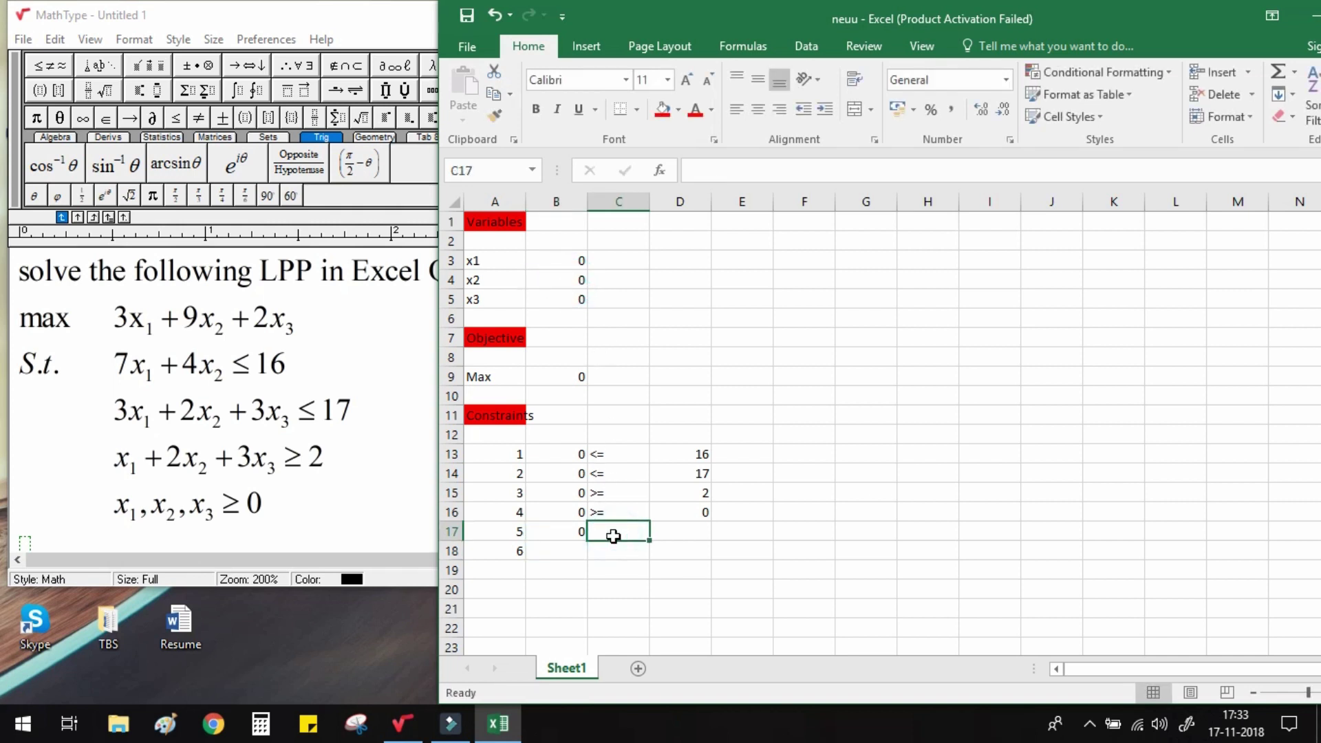
text(>=)
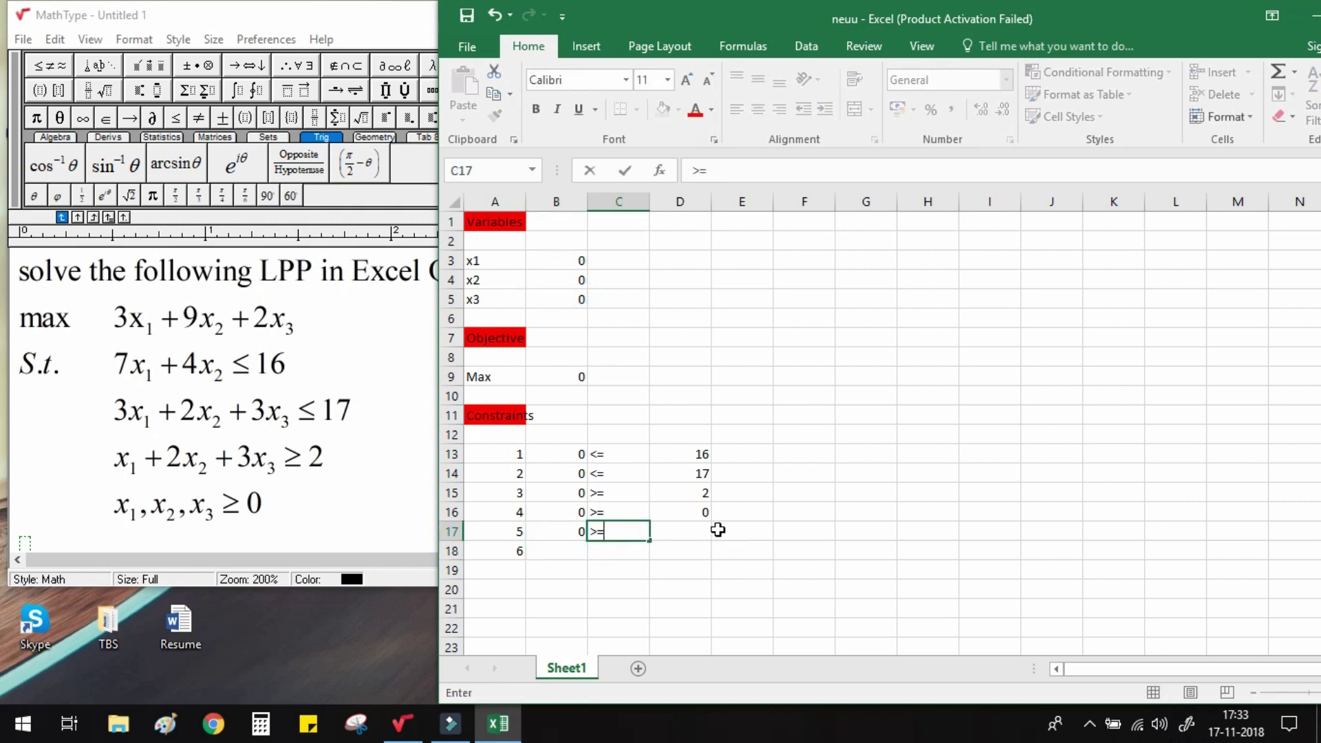
click(702, 529)
text(0)
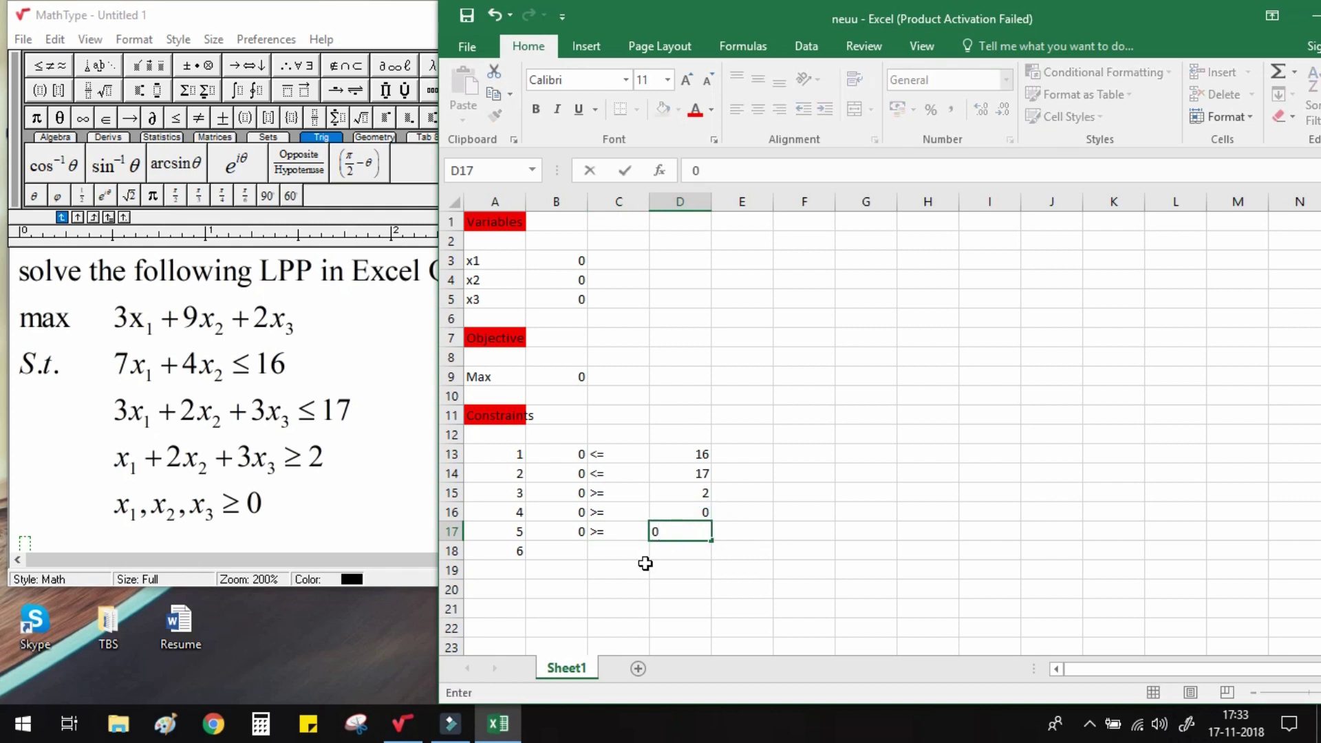
Step: Enter the non-negativity constraint for x3 in row 18: formula =B5 in B18, sign >= in C18 and limit 0 in D18
click(541, 552)
text(=)
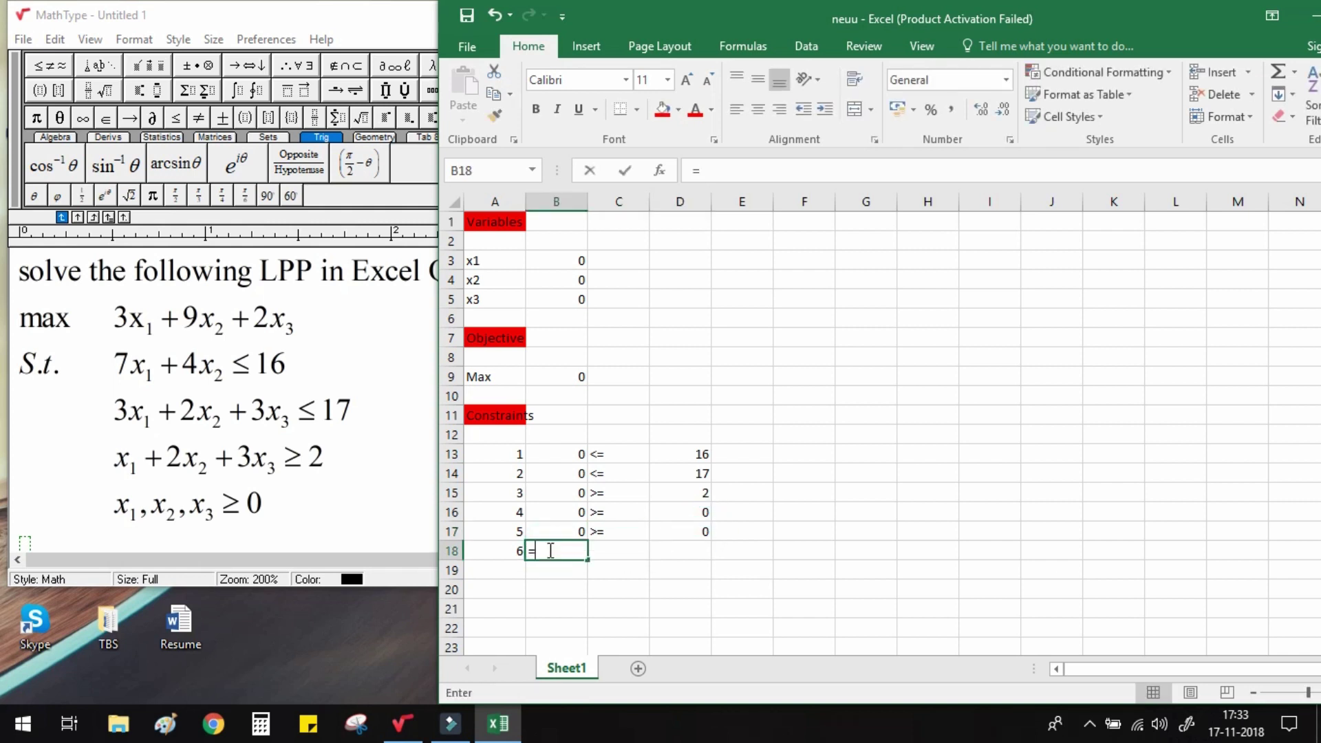
click(571, 301)
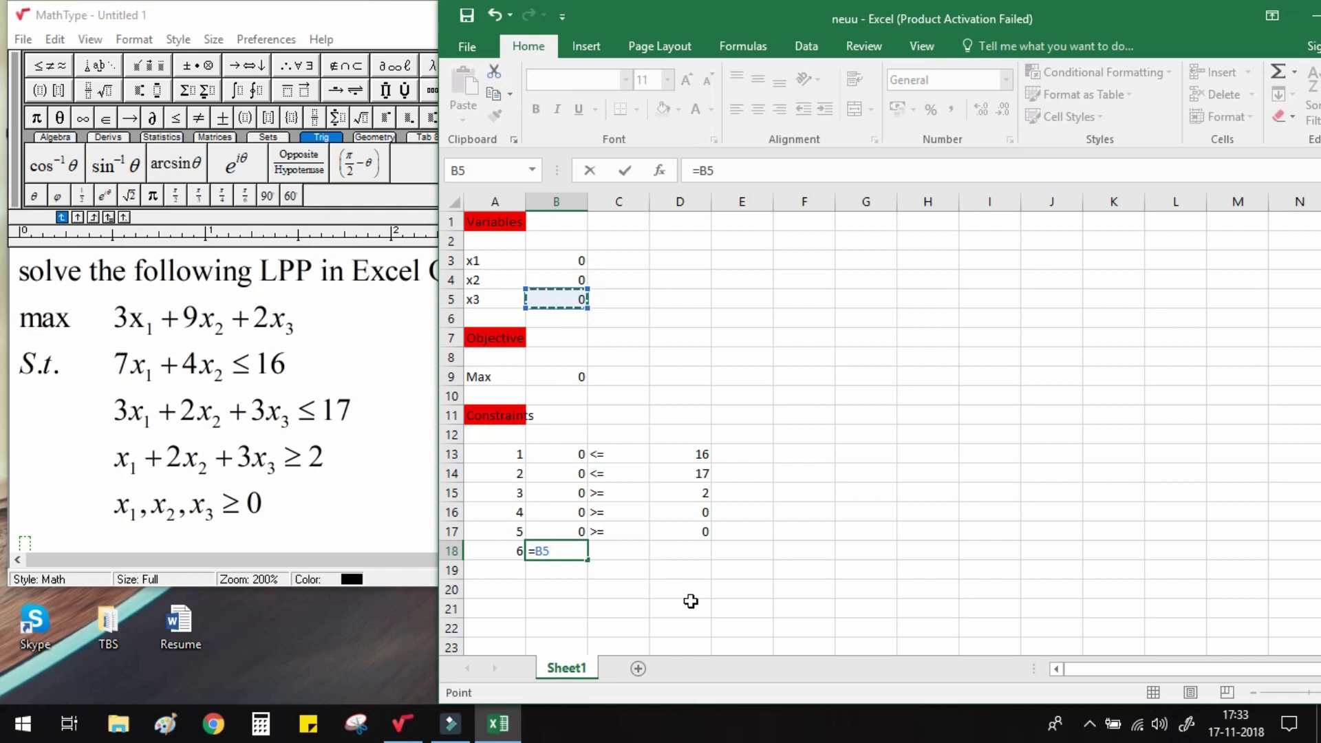
key(Return)
click(631, 551)
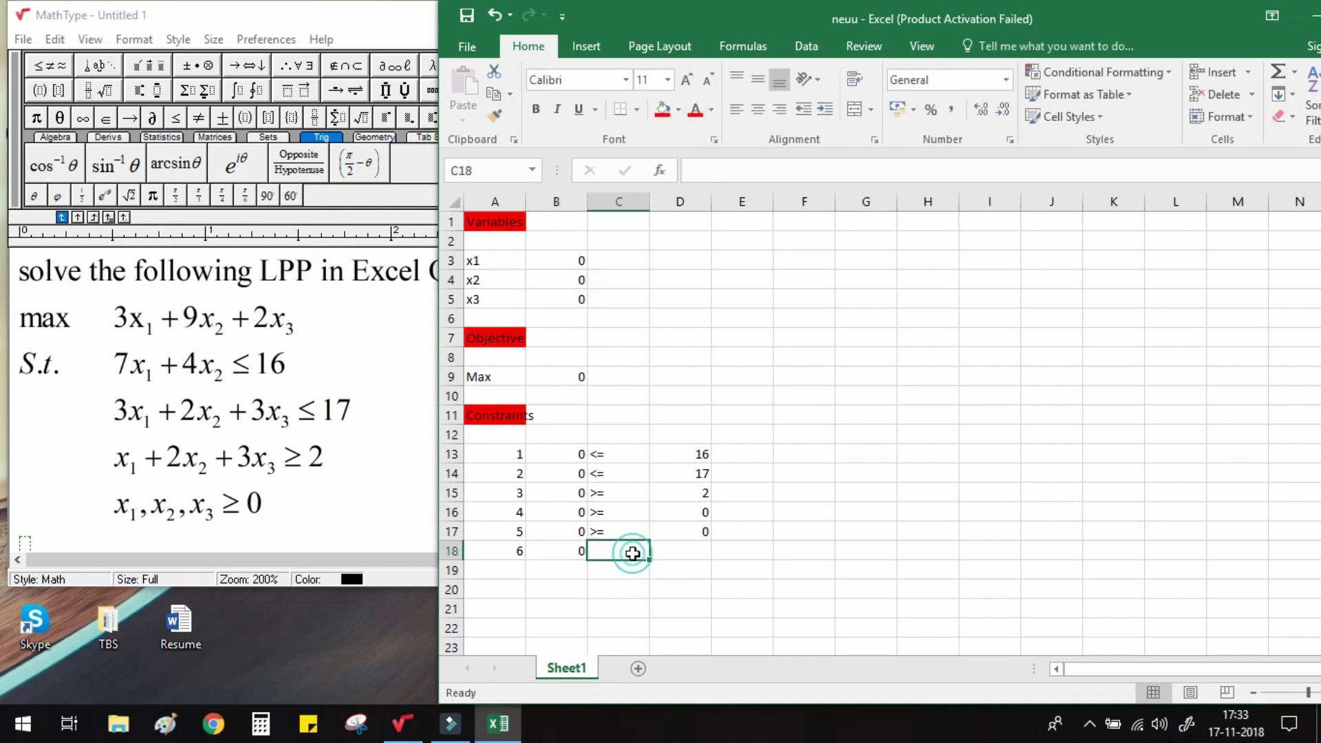
text(>=)
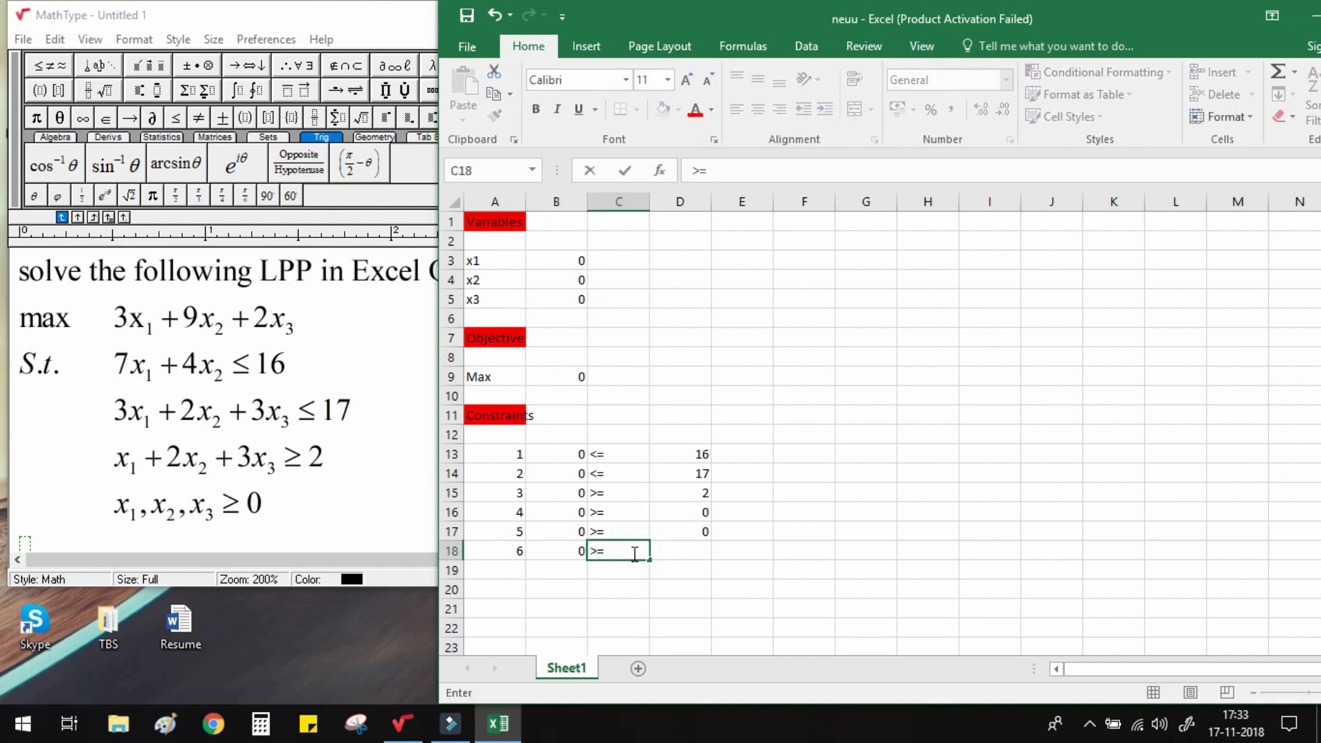
click(688, 550)
text(0)
click(876, 554)
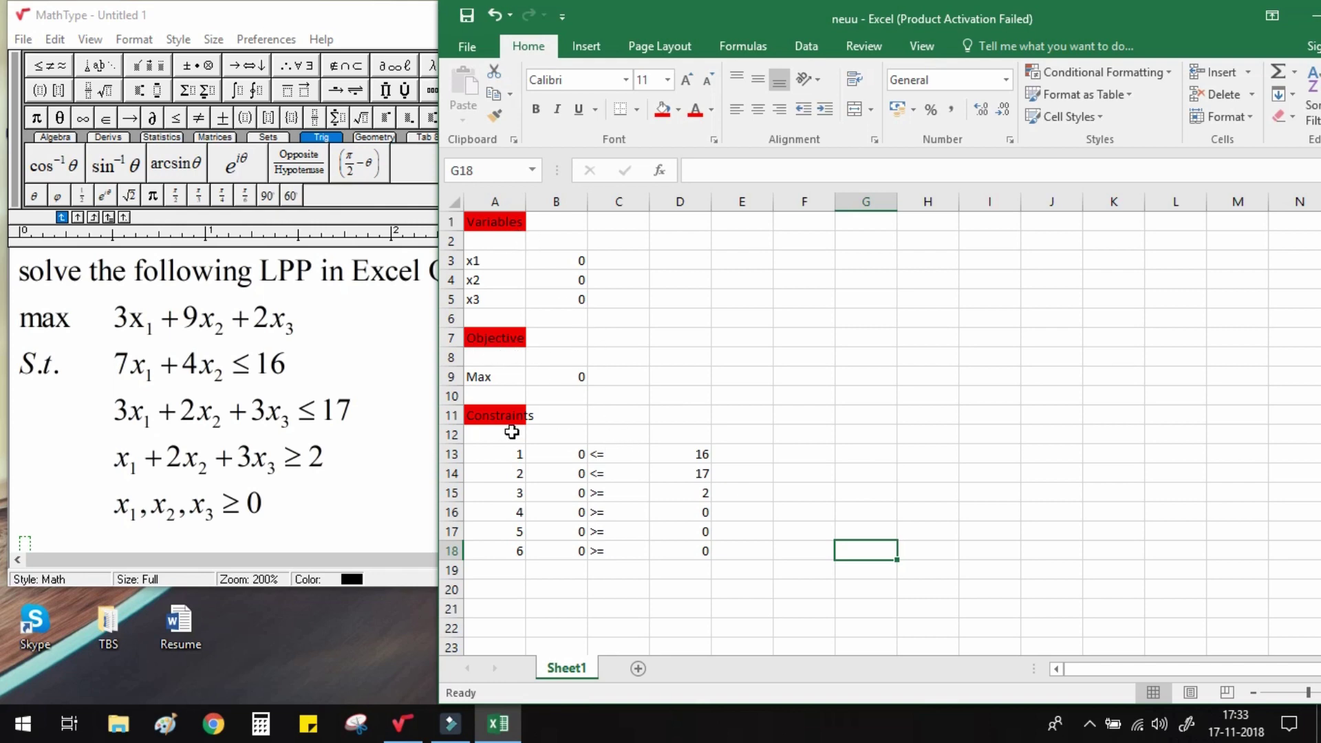
Step: Maximize the Excel window, open Solver and set the objective to cell B9
double_click(1145, 22)
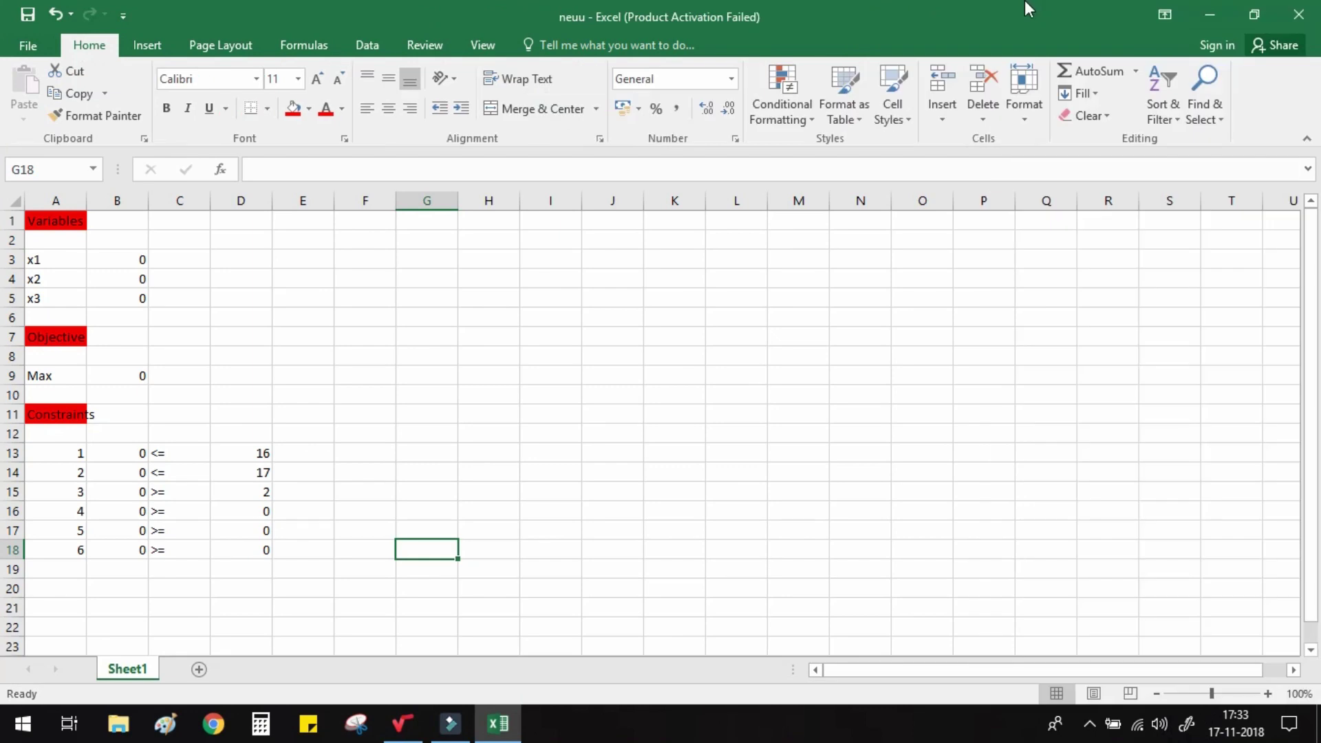
click(370, 45)
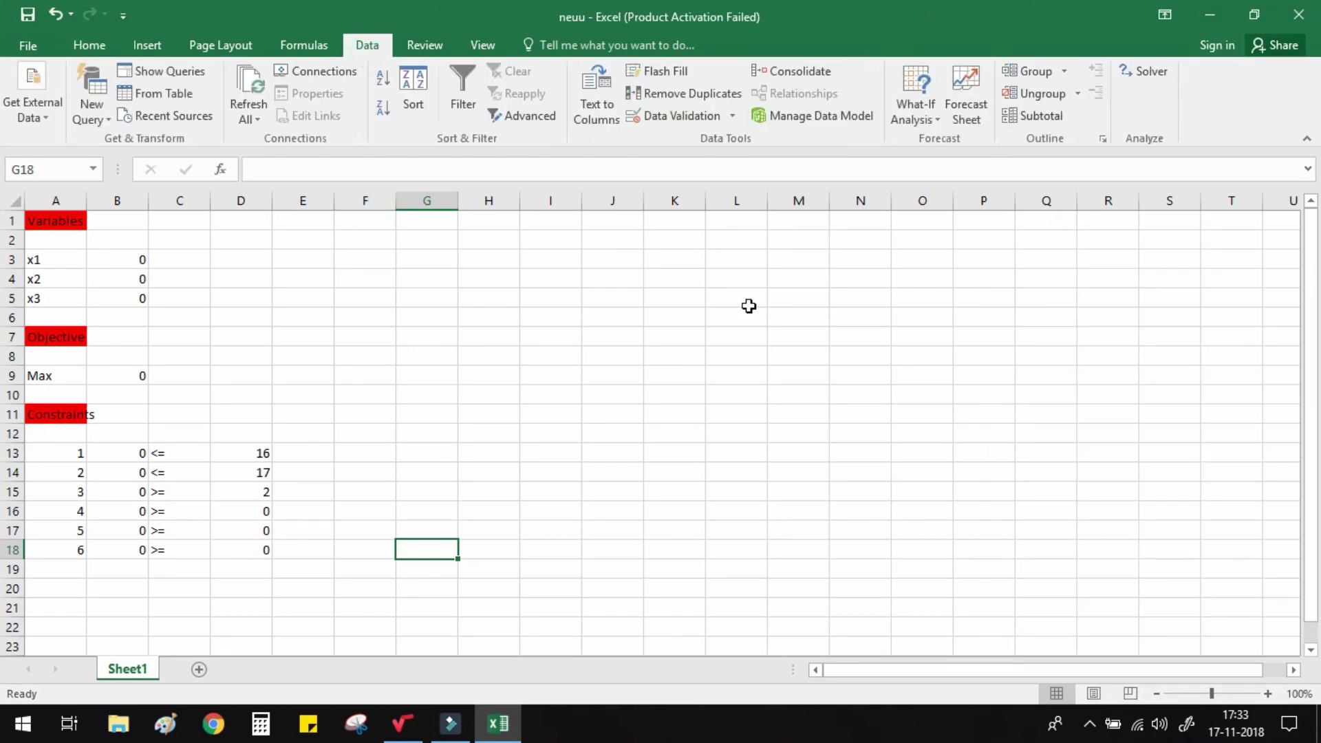
click(1159, 74)
drag(223, 13, 750, 60)
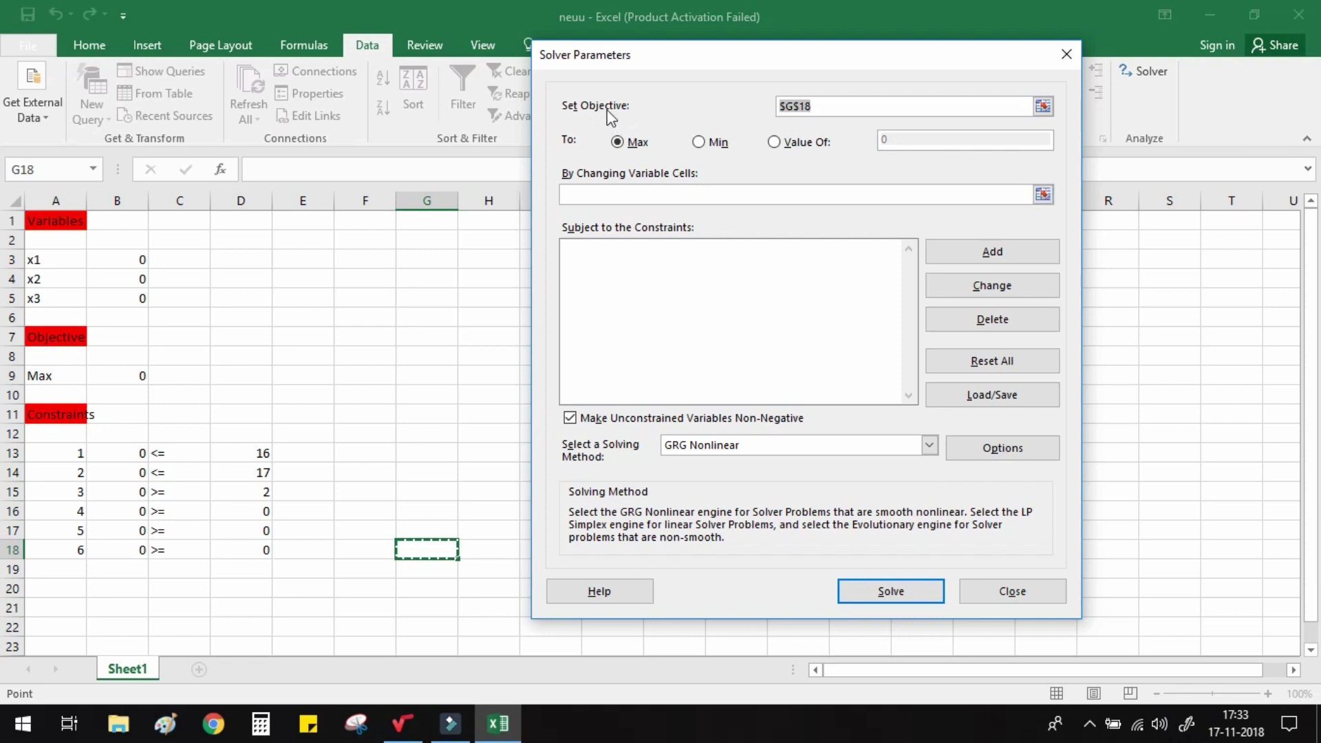
click(122, 379)
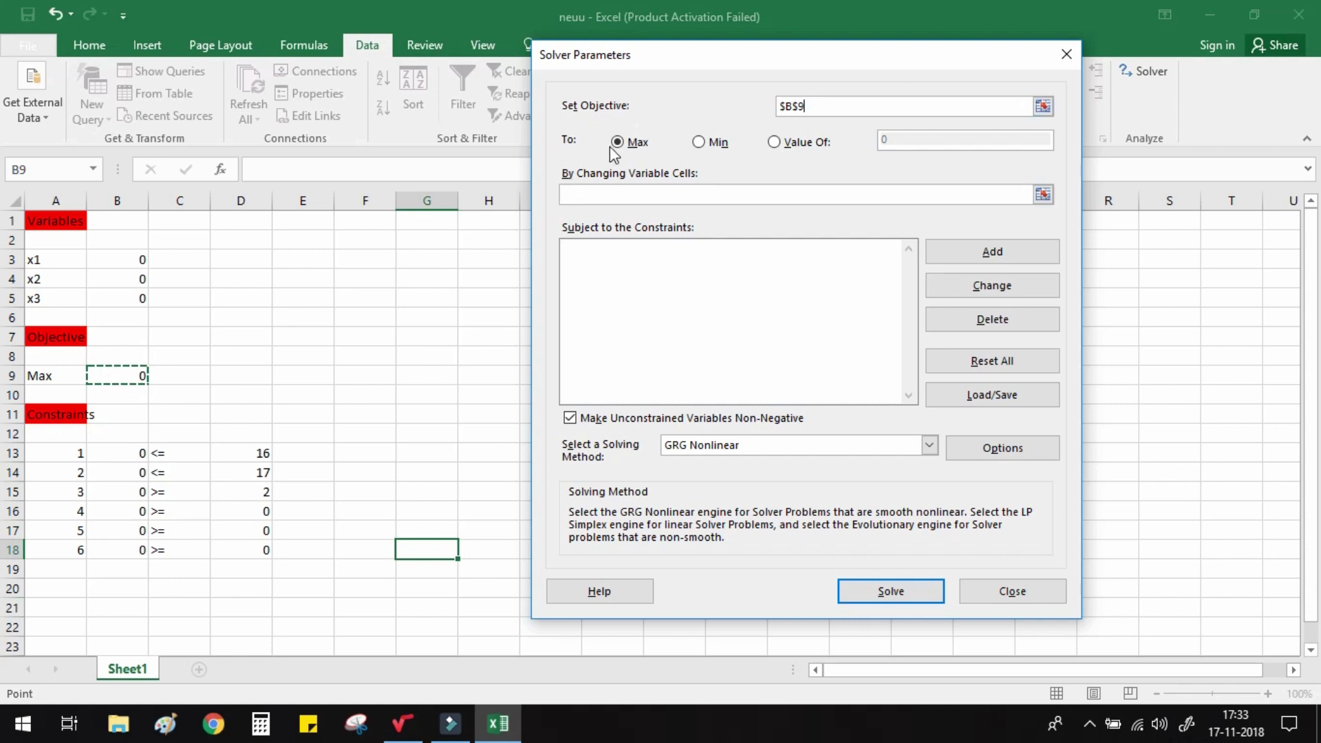
Step: Set Solver's changing variable cells to B3:B5 and the solving method to Simplex LP
click(623, 198)
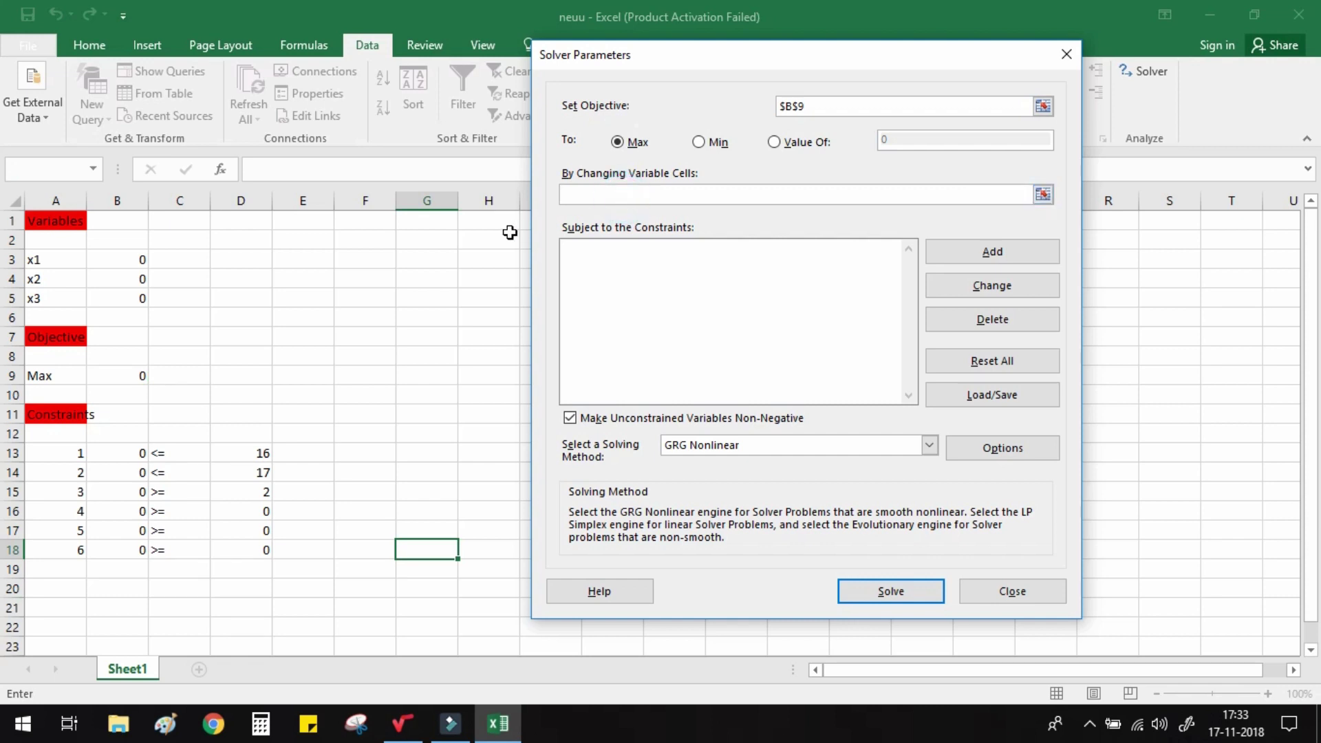
click(611, 194)
drag(125, 257, 127, 299)
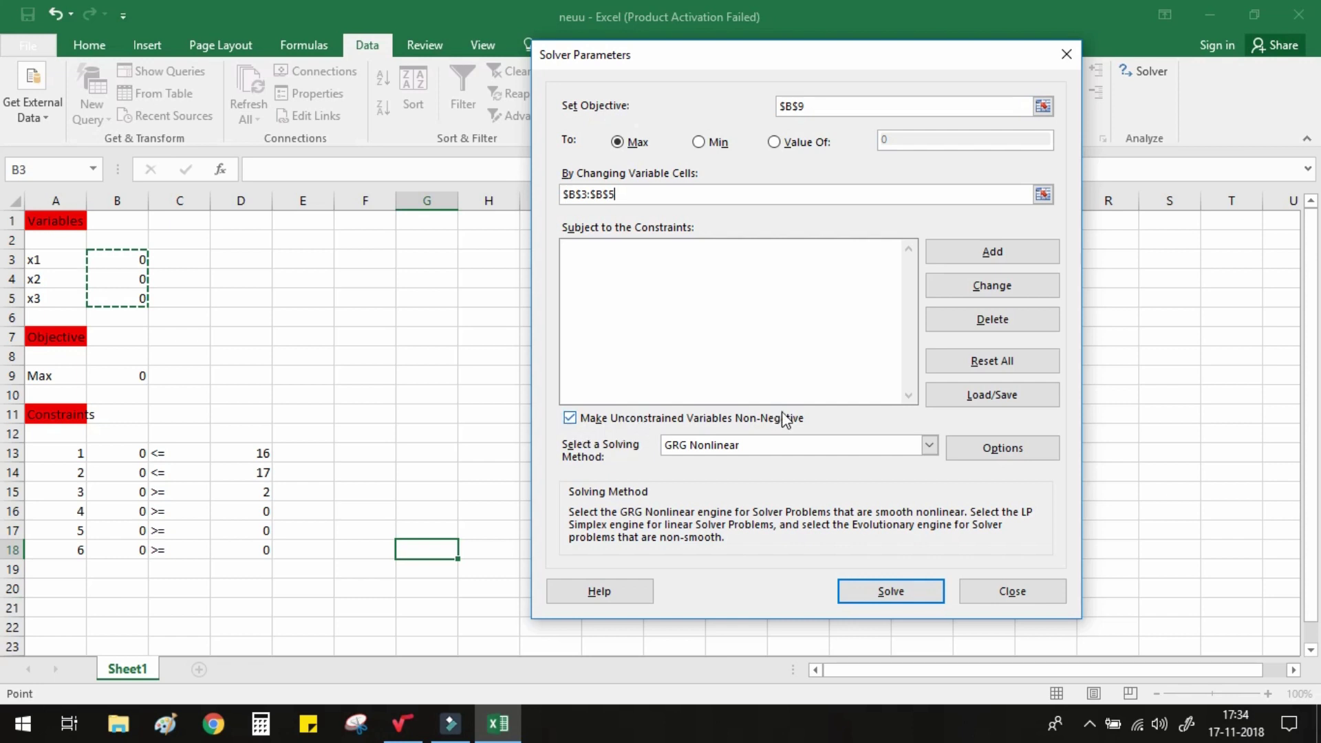
click(930, 446)
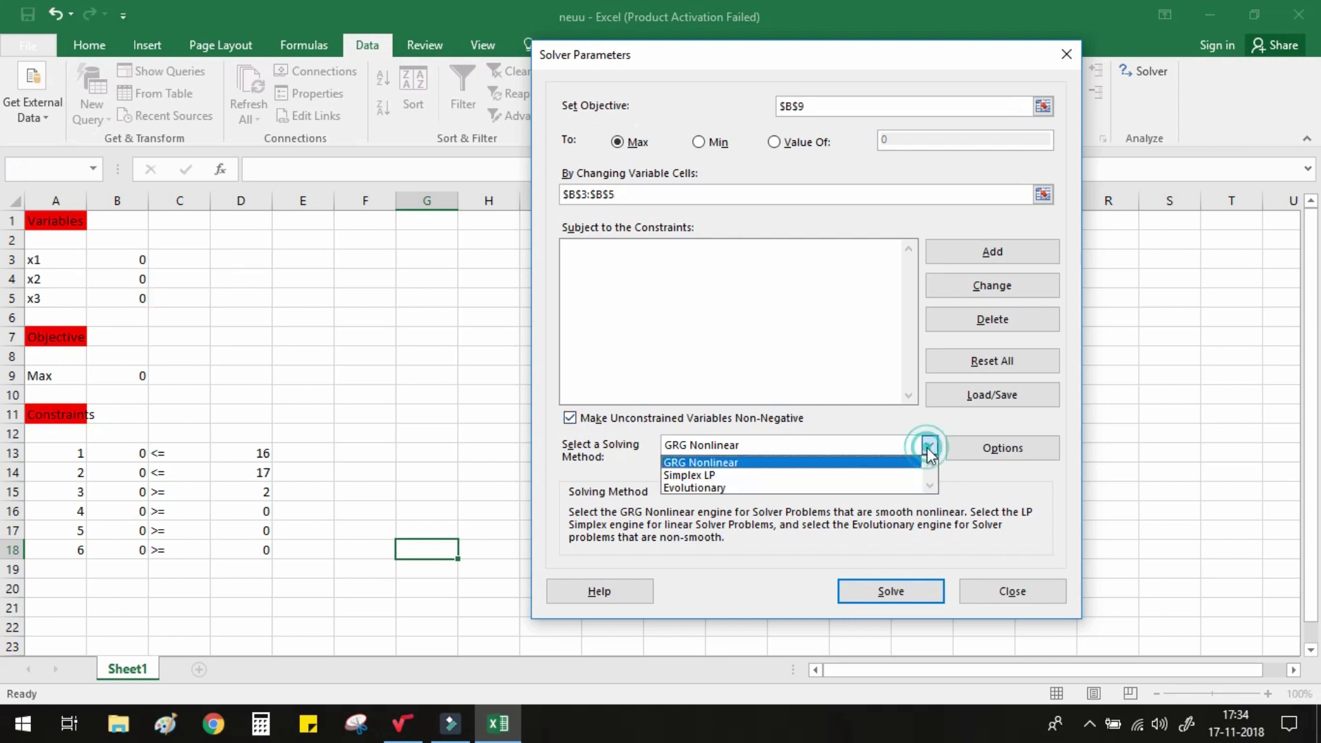
click(787, 476)
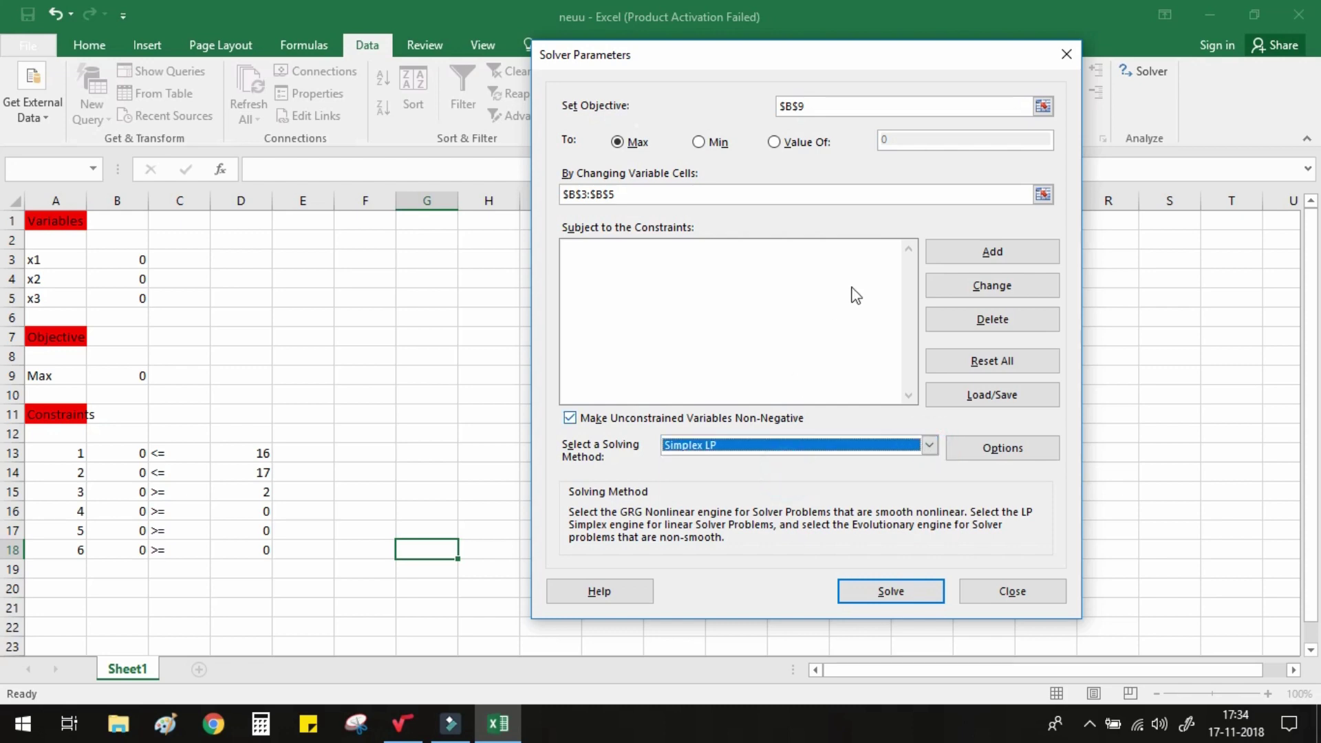
Step: Add the first Solver constraint, requiring cell B13 <= D13
click(985, 248)
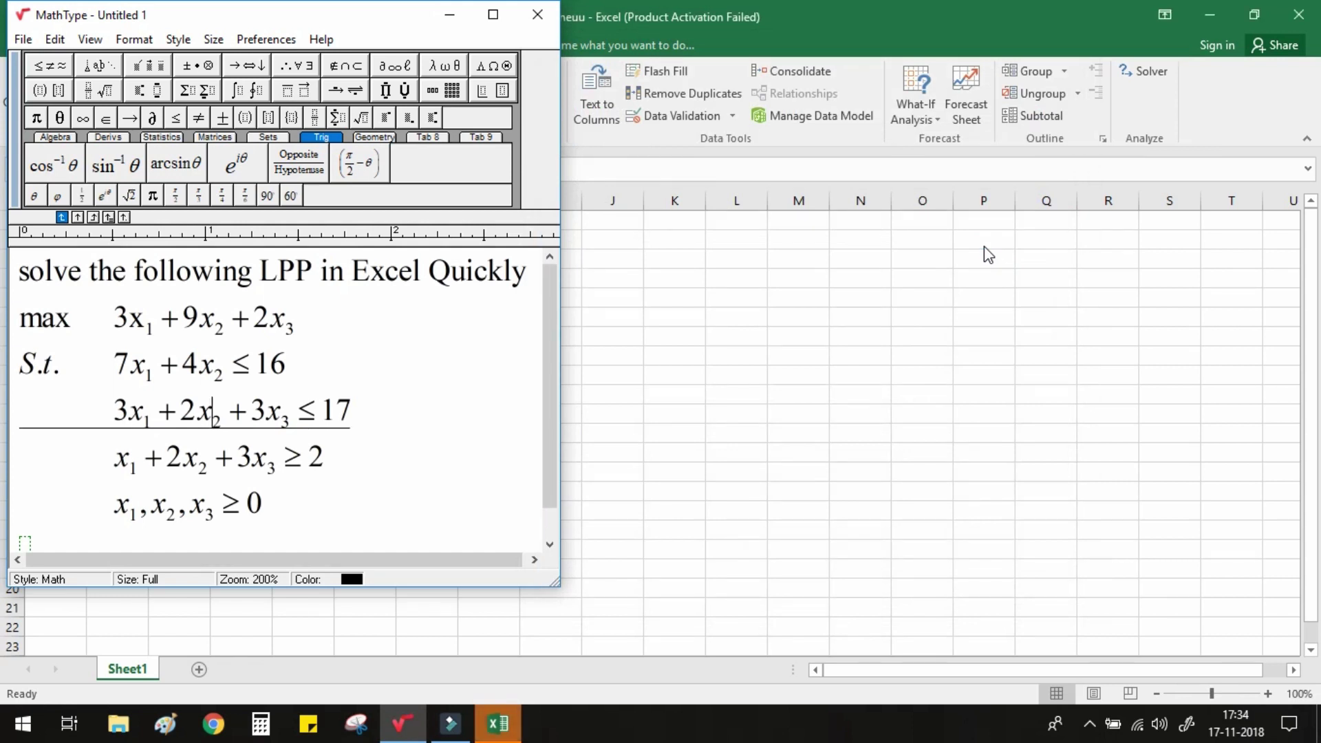
click(505, 731)
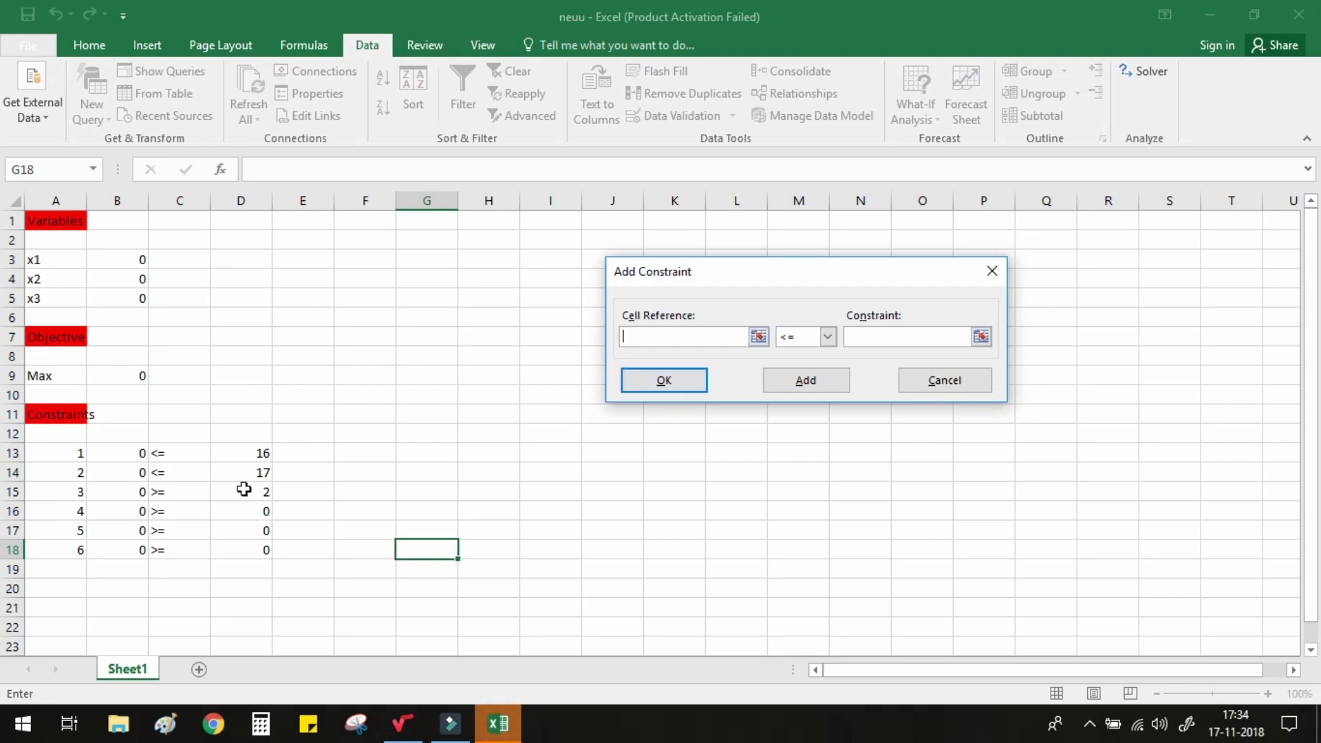
click(134, 456)
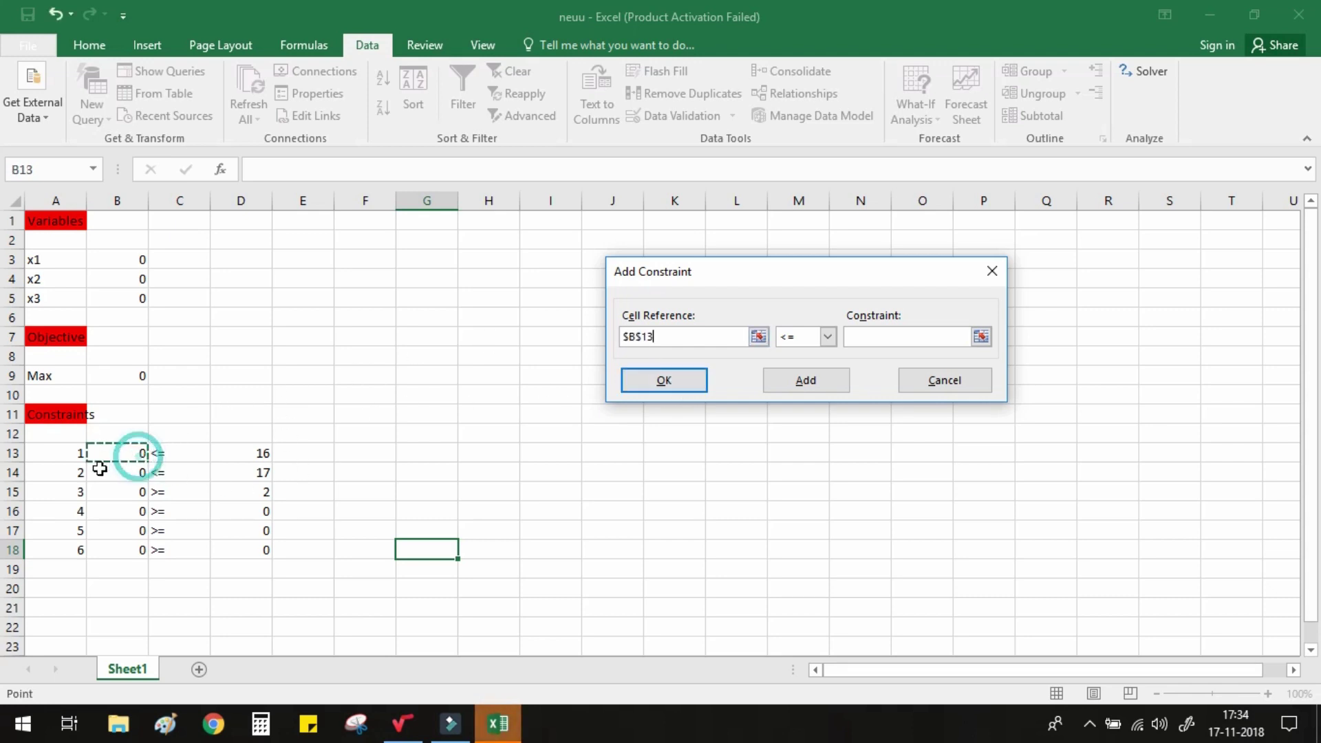
click(903, 334)
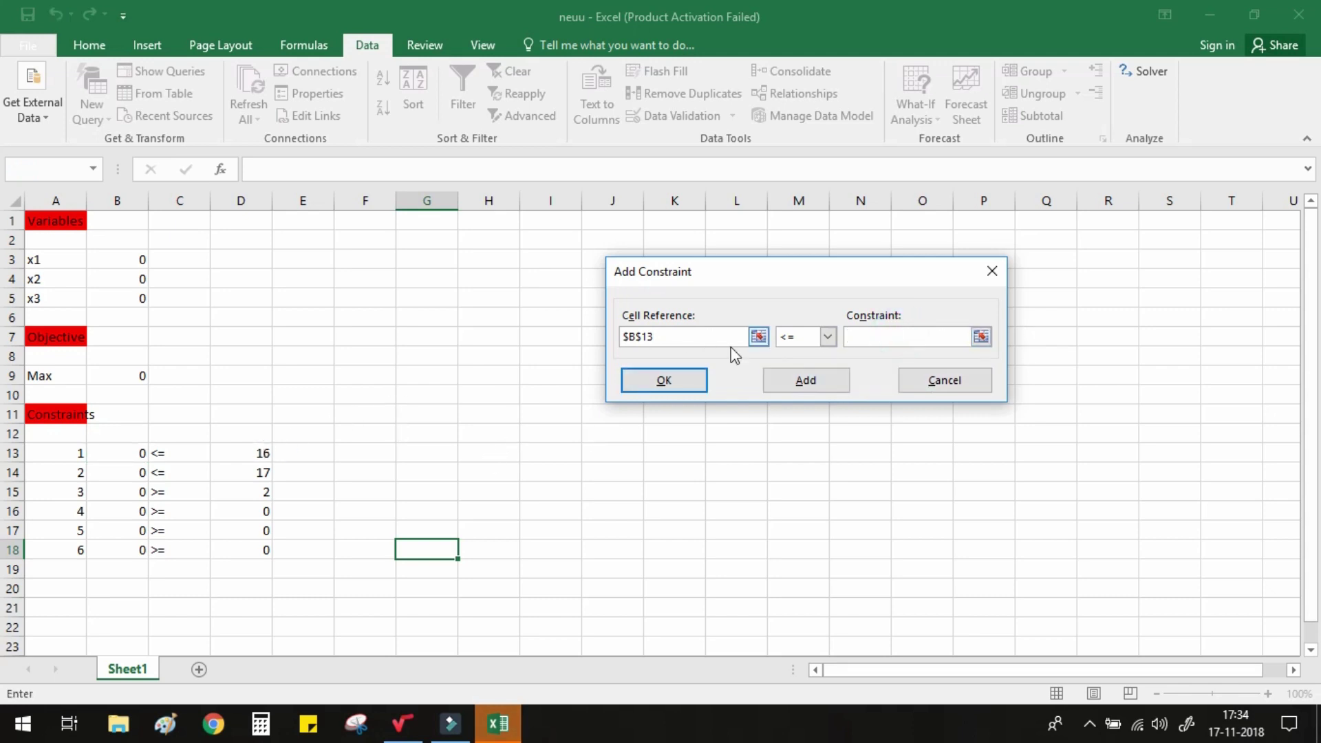
click(876, 334)
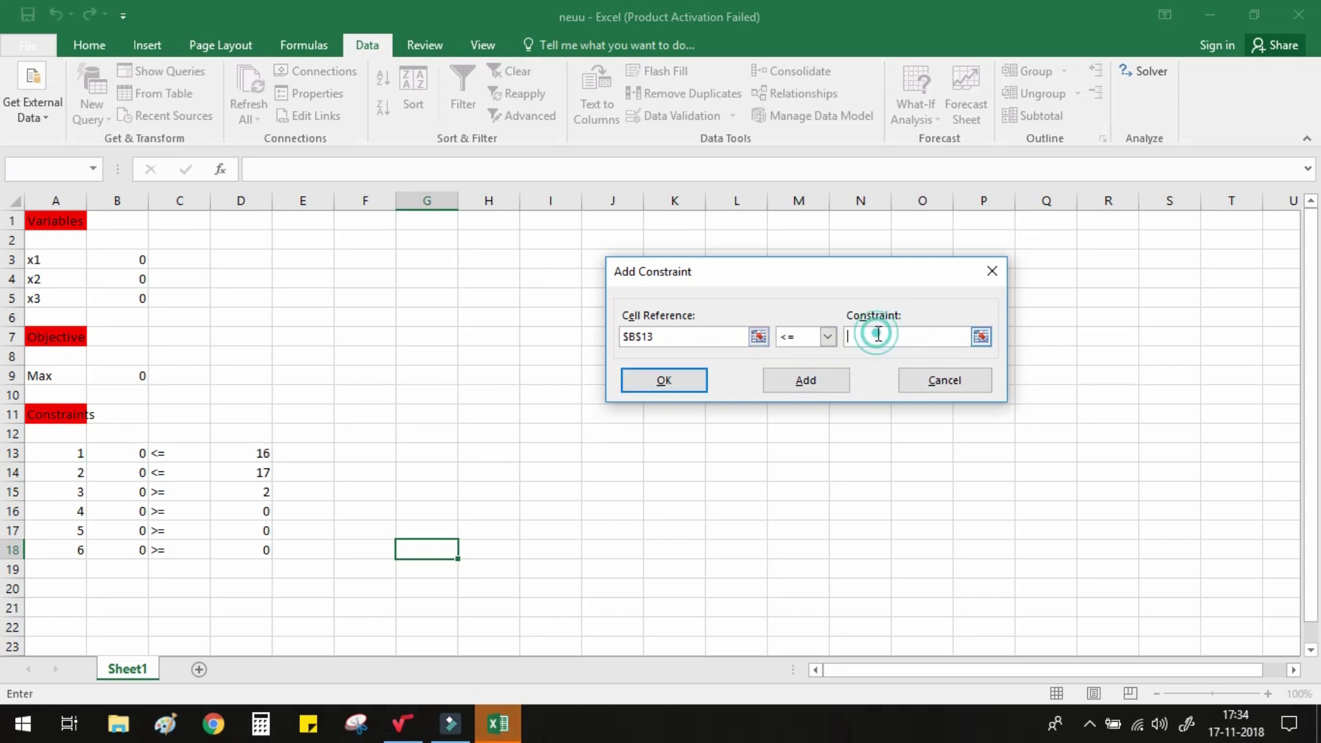
click(252, 452)
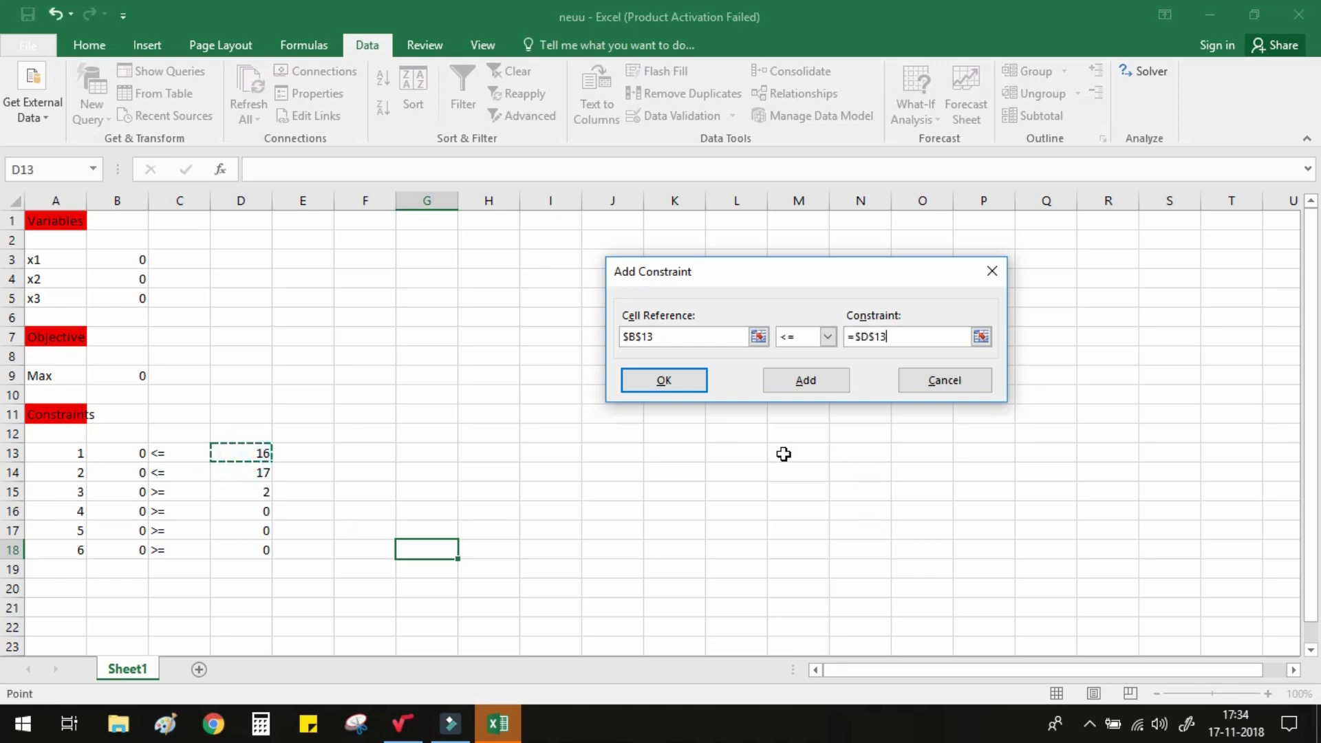
click(807, 379)
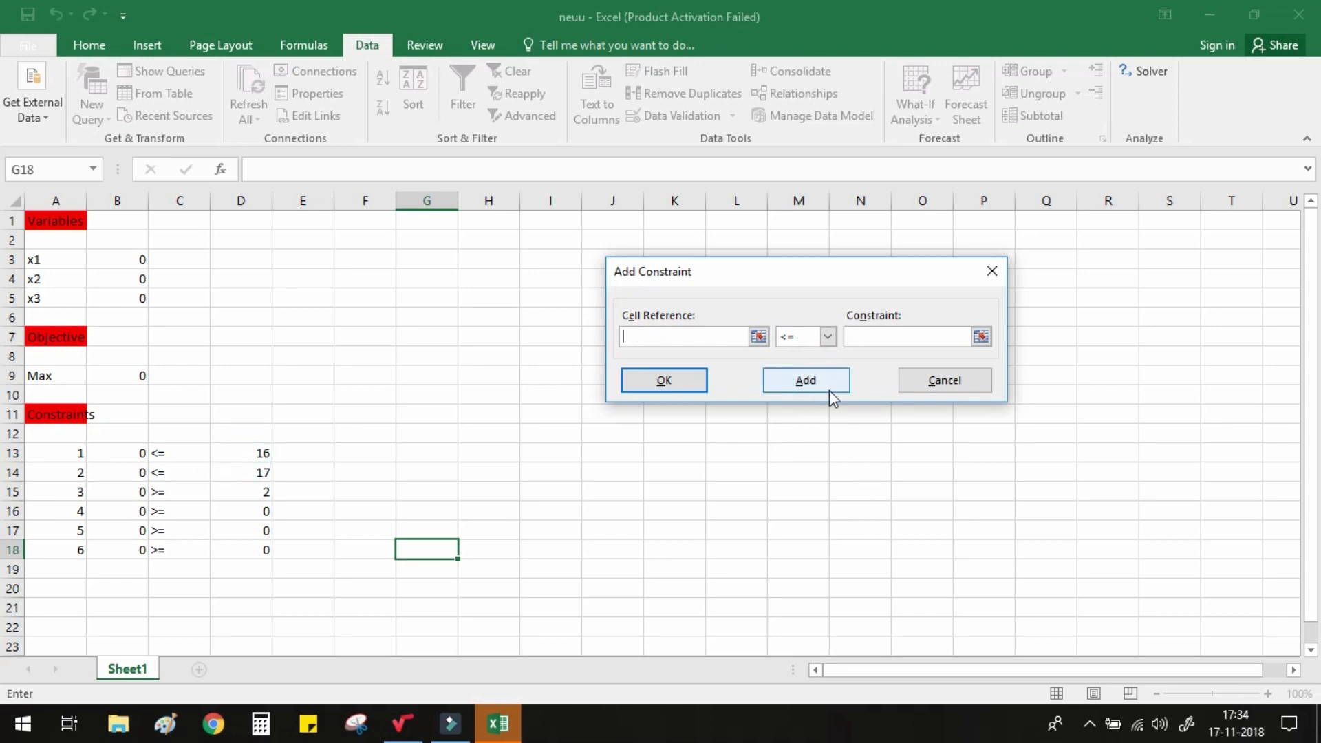
Step: Add the second Solver constraint, requiring cell B14 <= D14
click(128, 474)
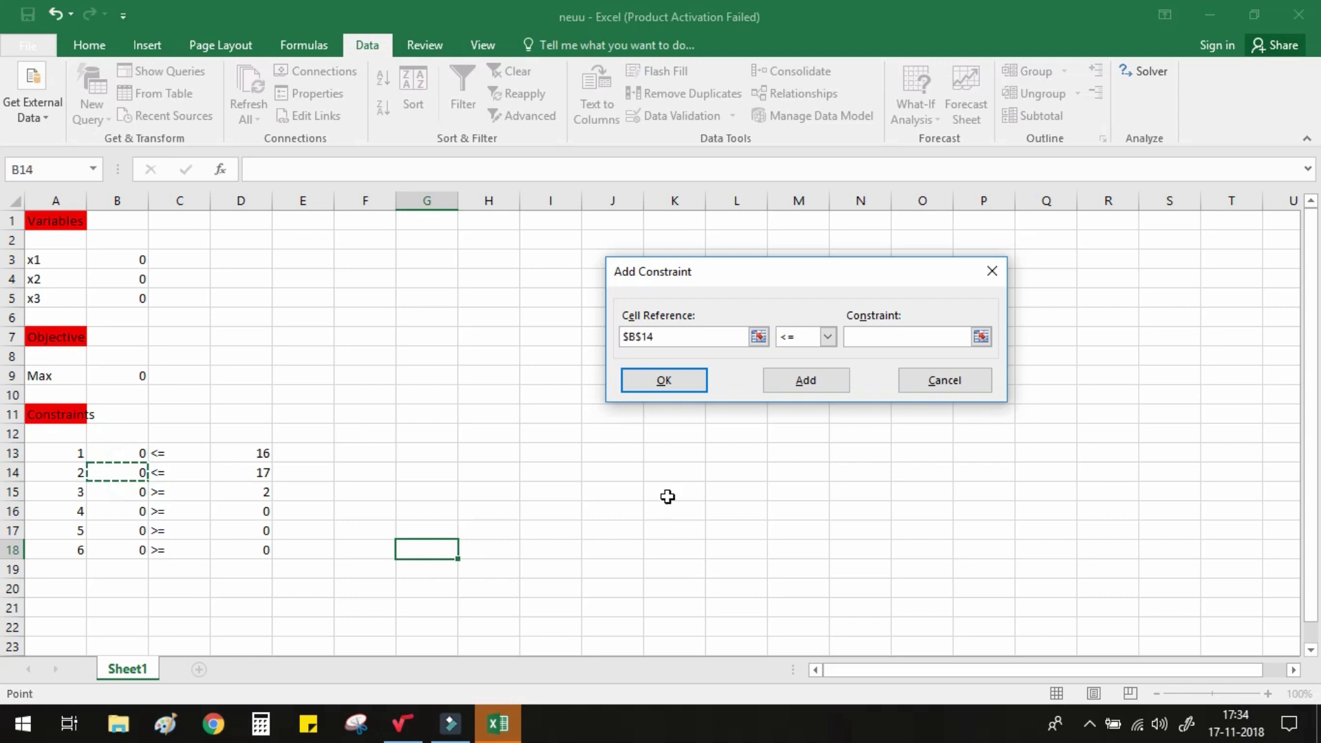
click(885, 336)
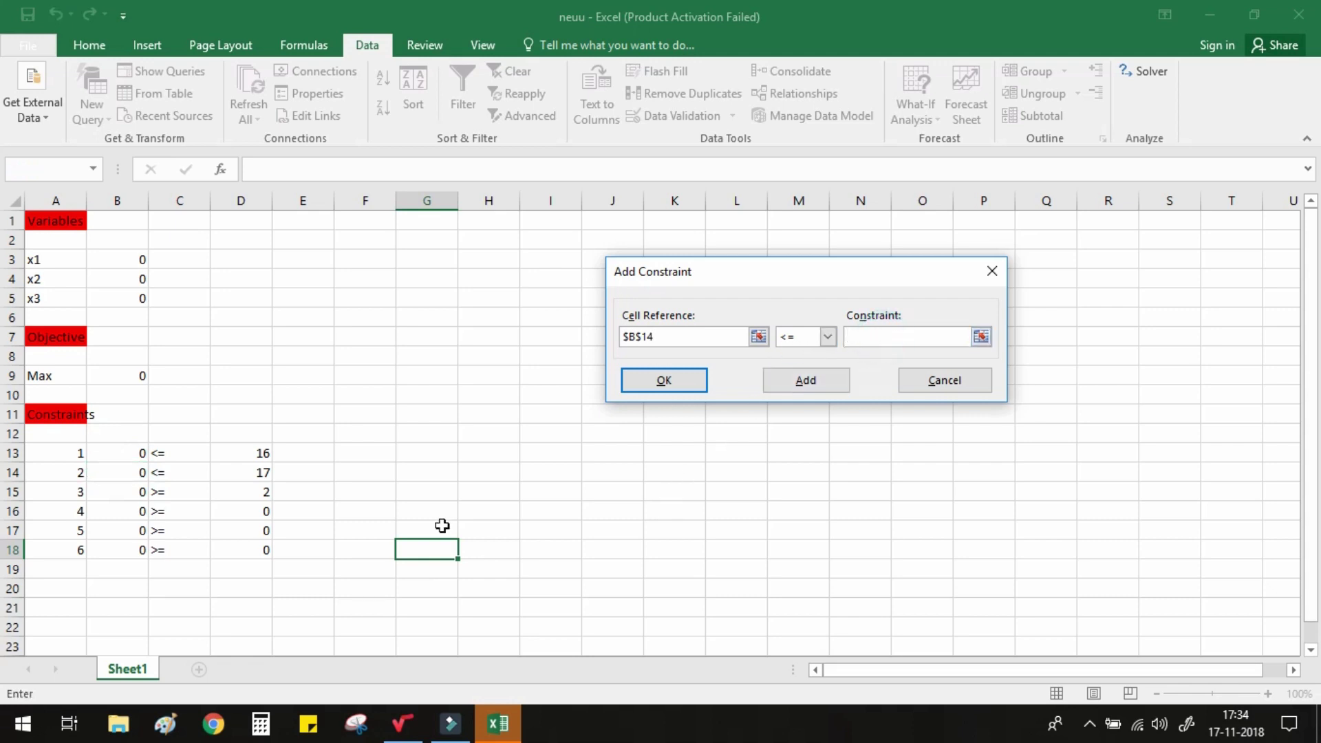
click(265, 472)
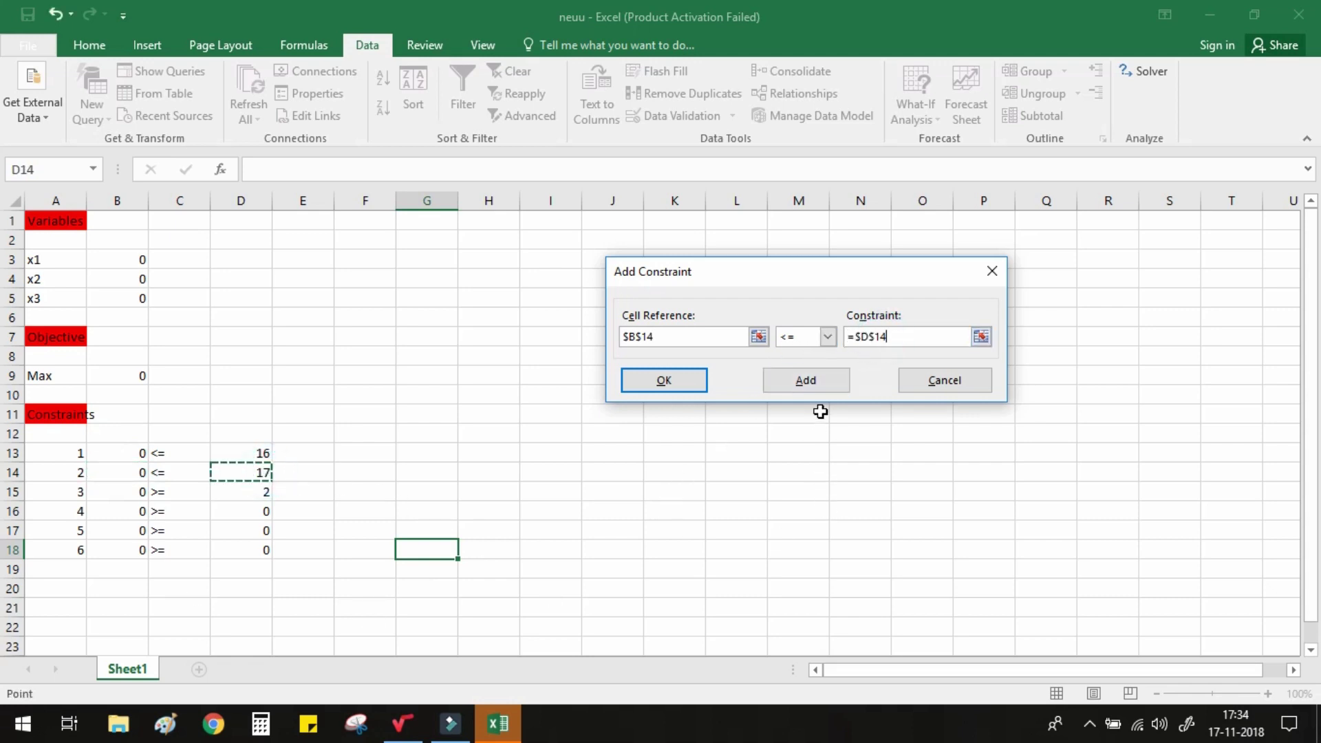
click(817, 387)
Step: Add the third Solver constraint, requiring cell B15 >= D15
click(129, 491)
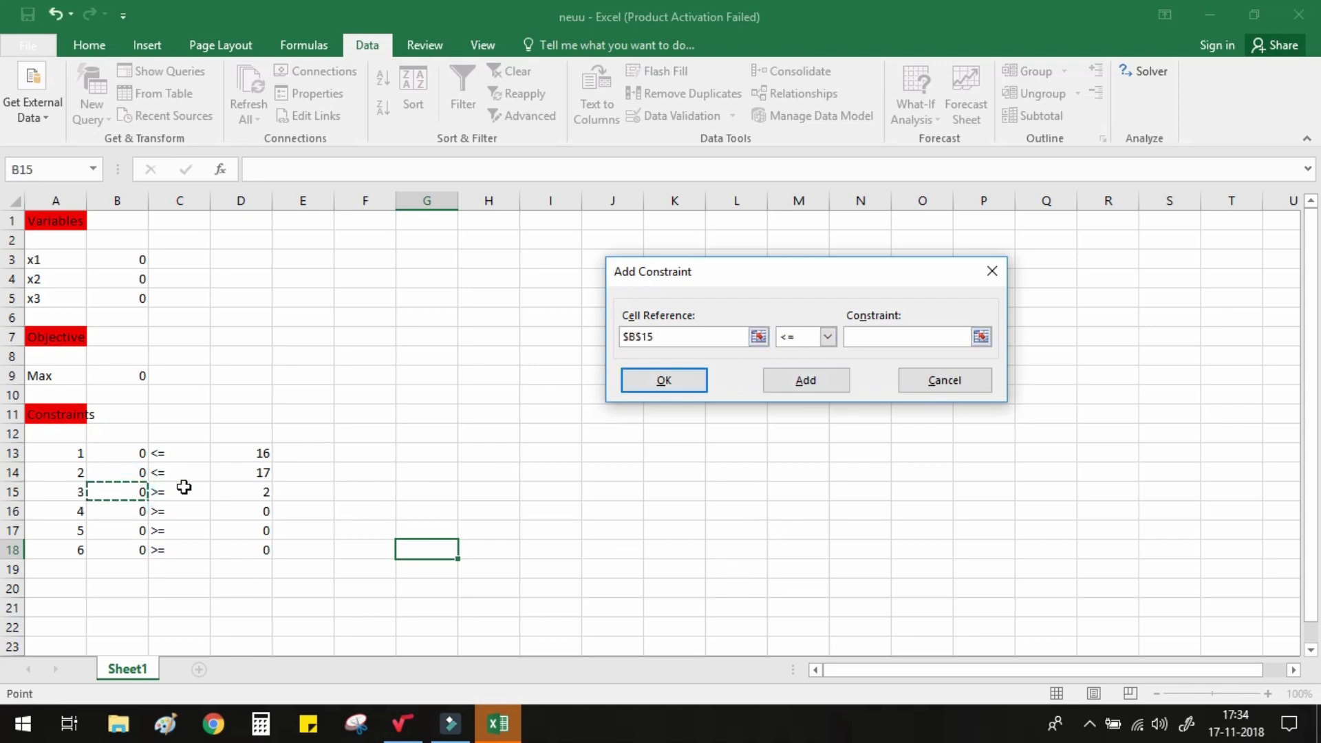
click(828, 336)
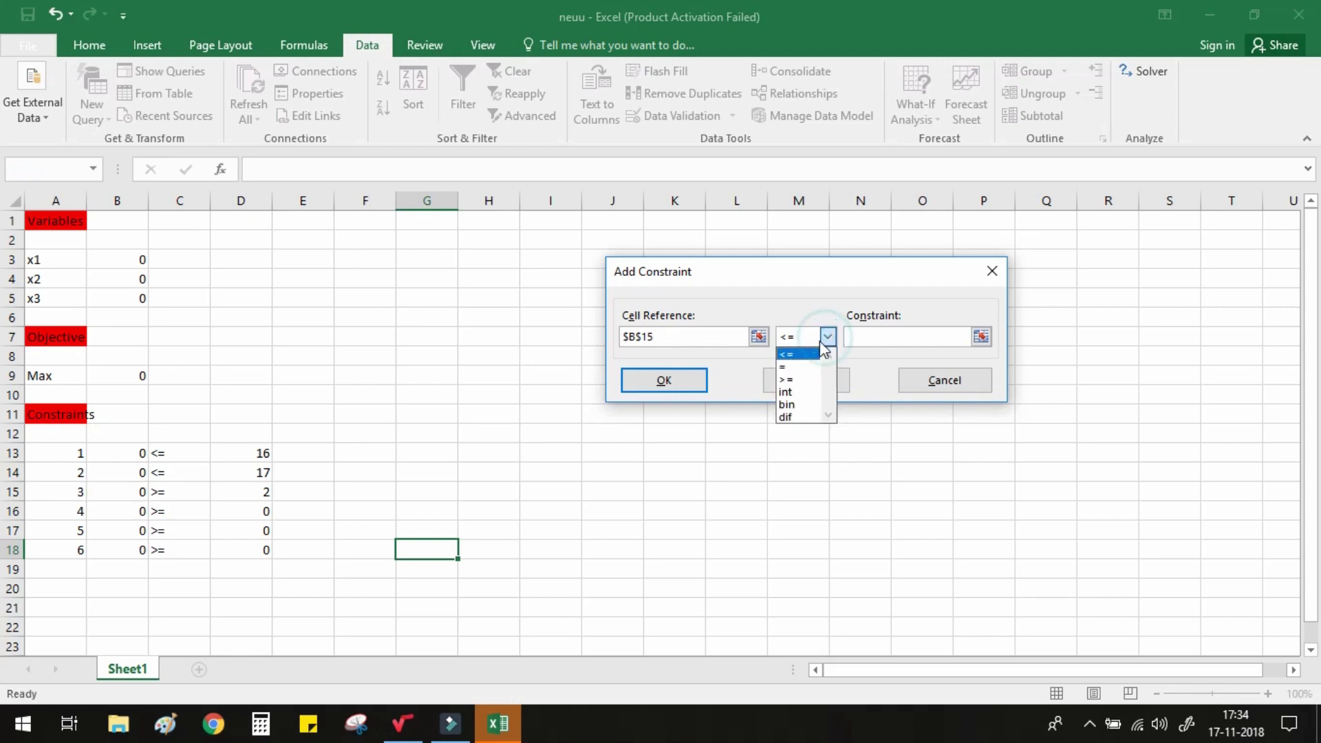
click(802, 381)
click(868, 331)
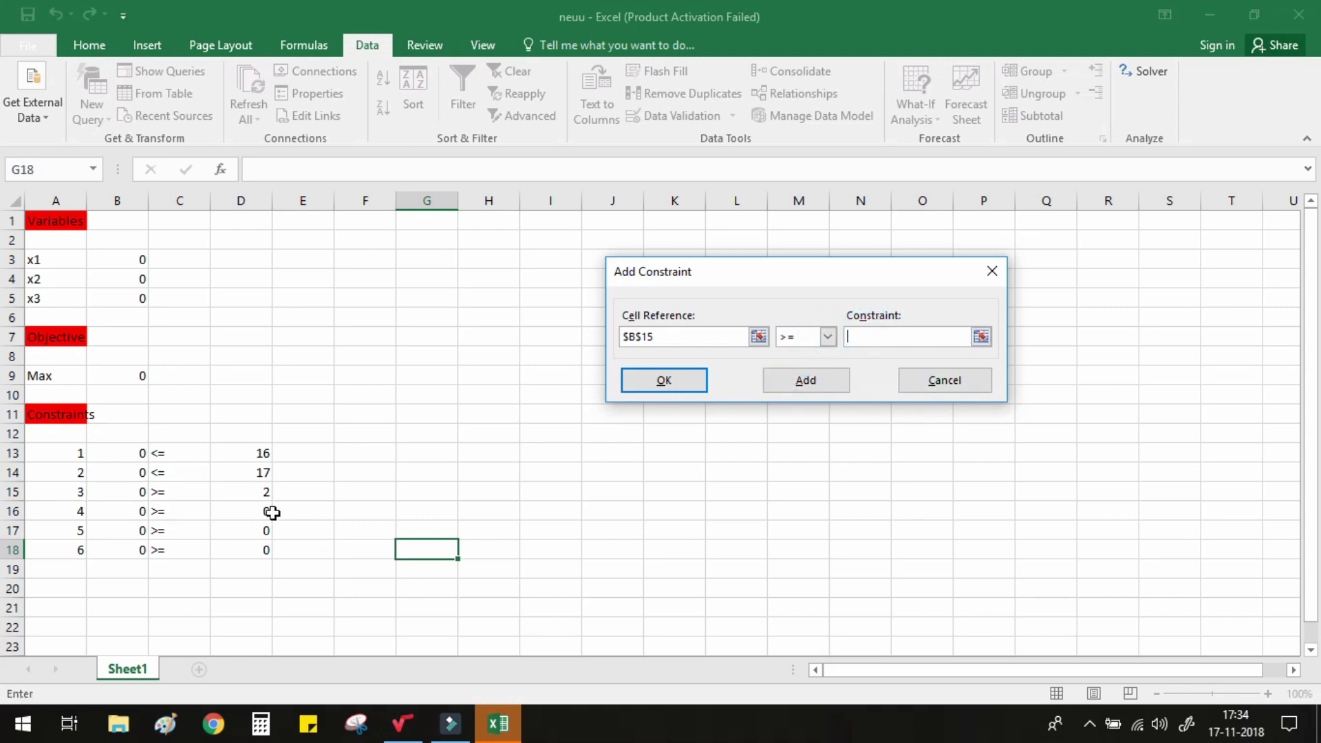
click(260, 494)
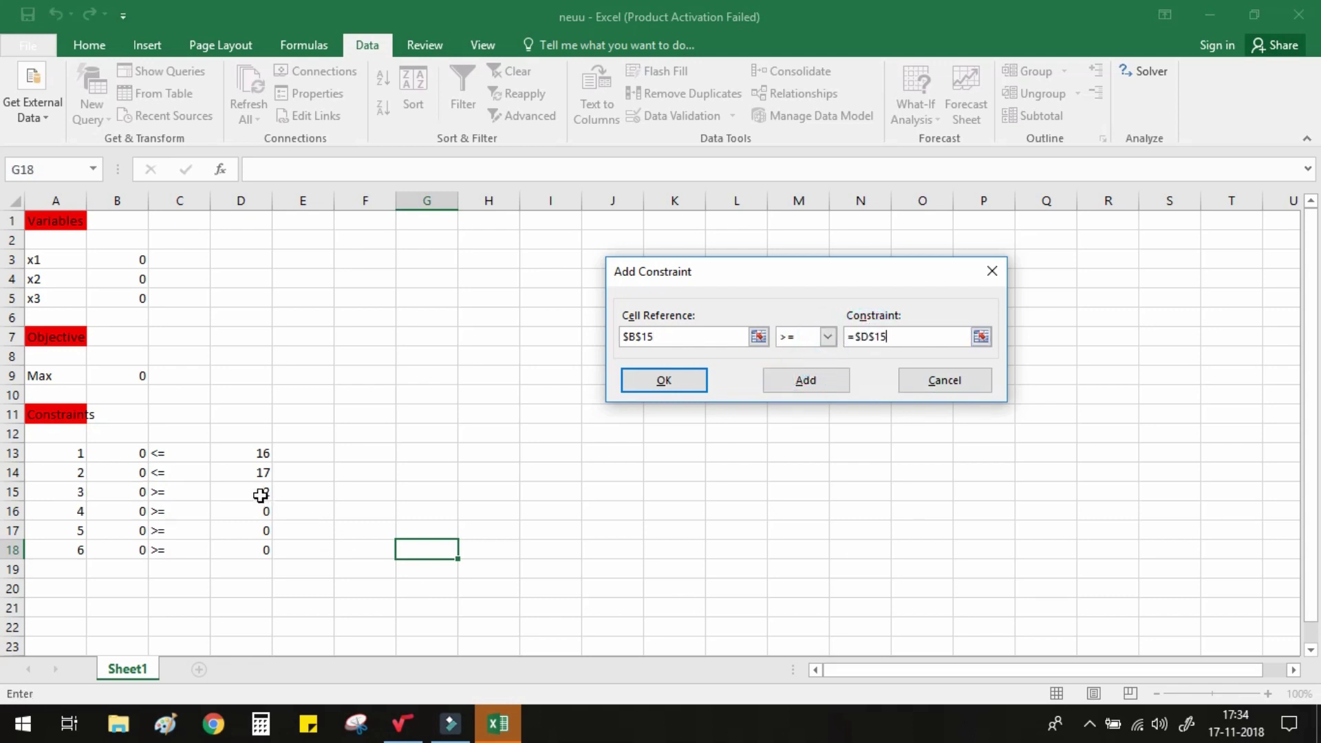
click(818, 383)
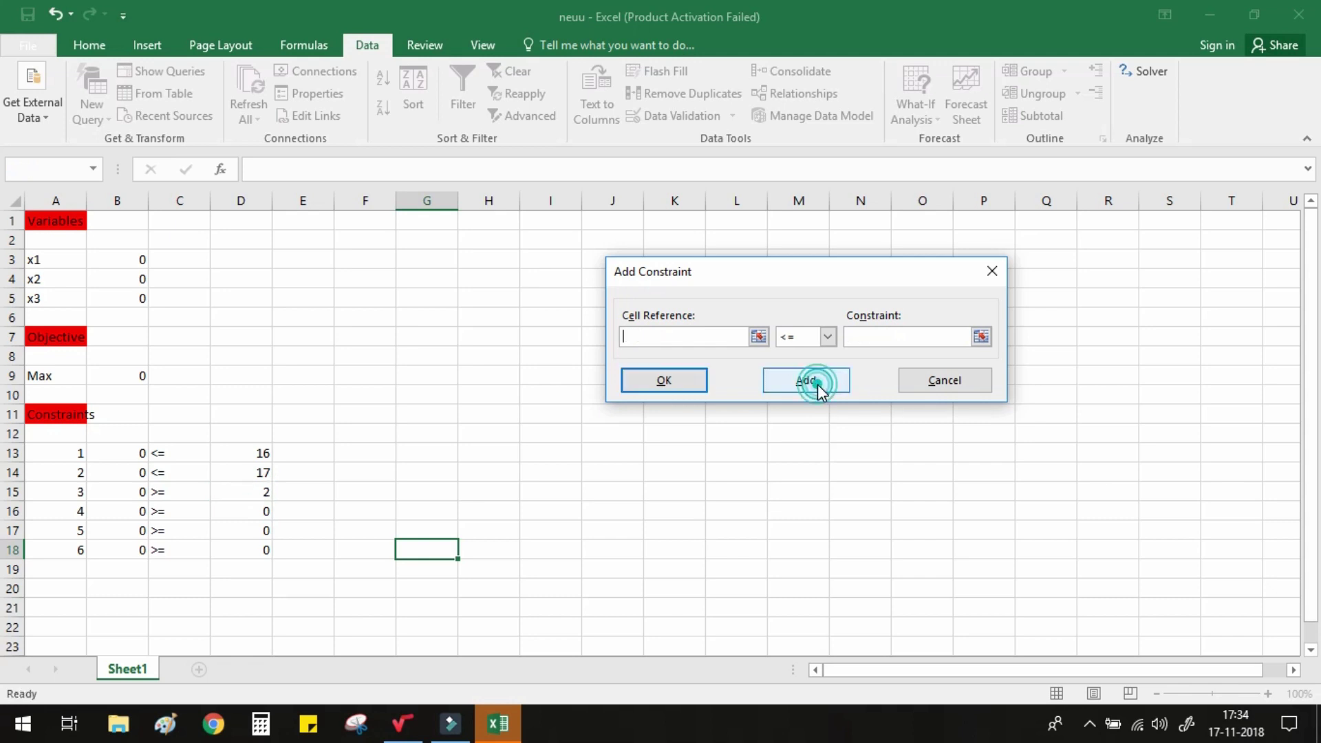
Step: Add the fourth Solver constraint, requiring cell B16 >= D16
click(124, 509)
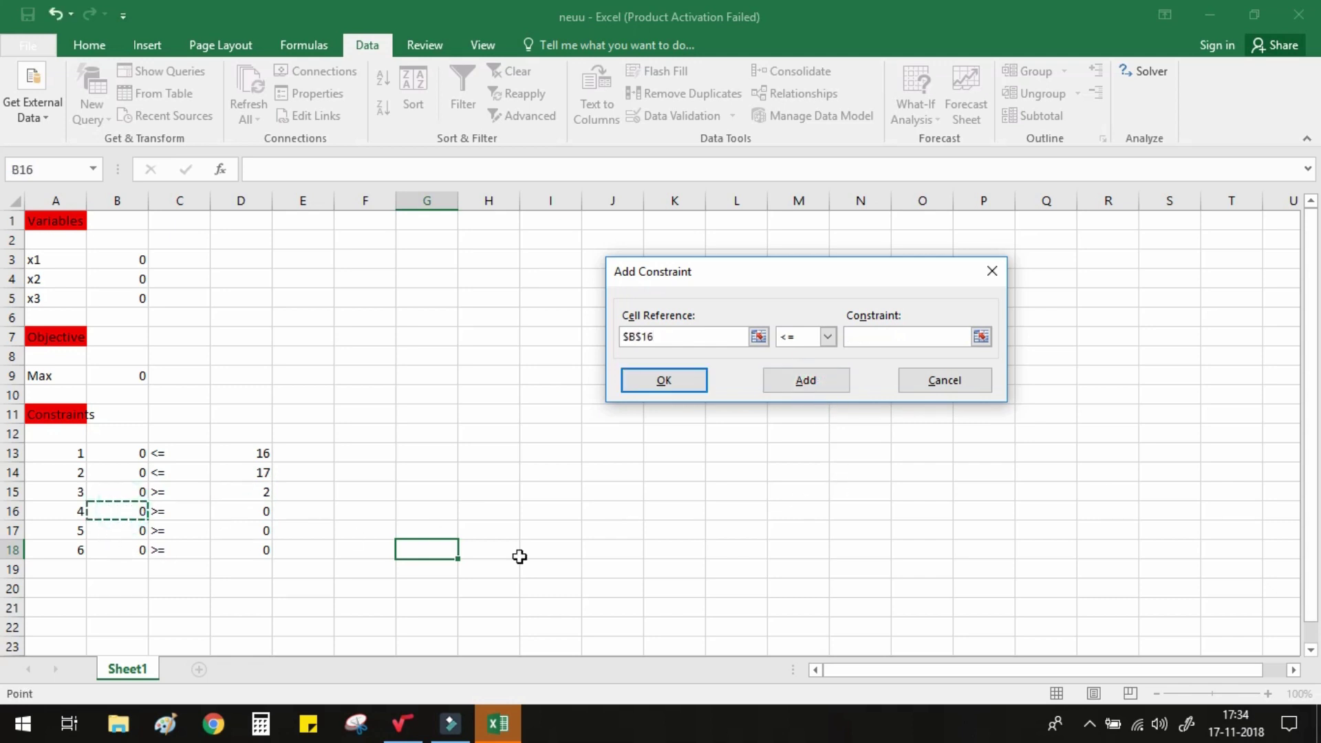
click(828, 337)
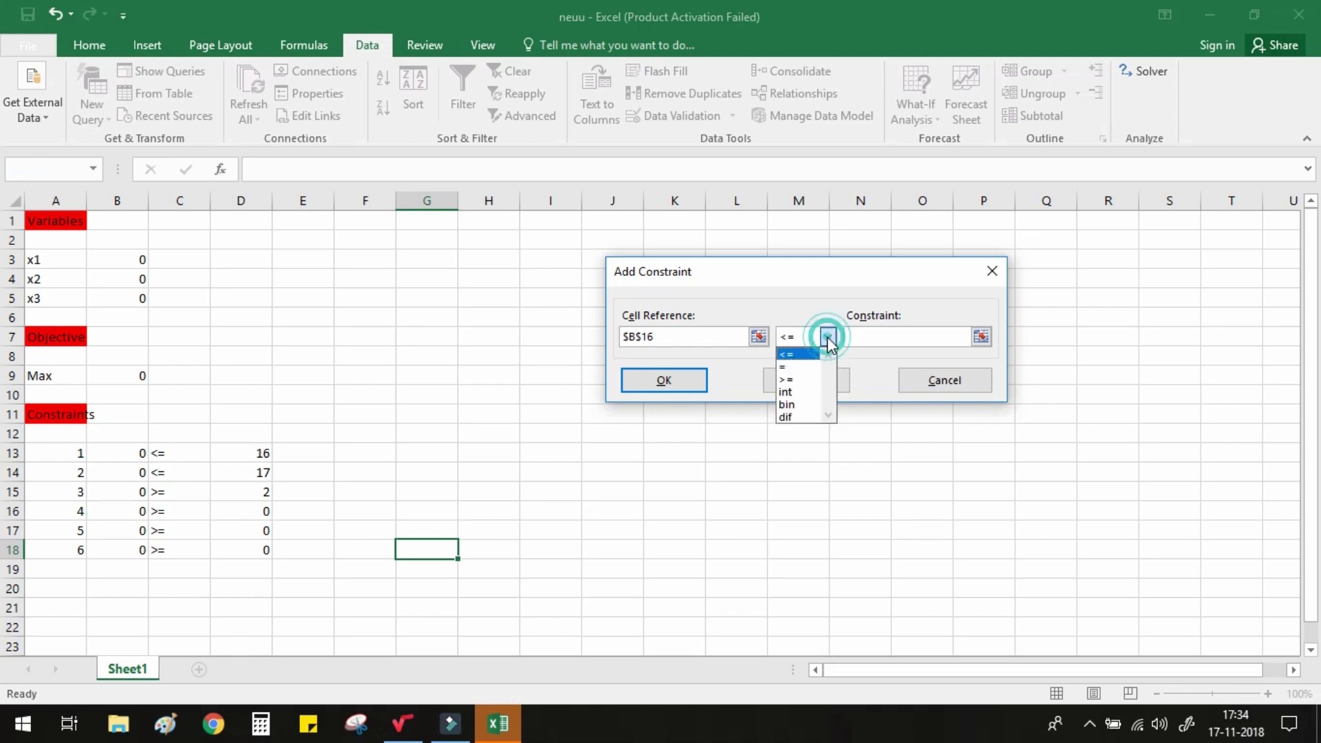
click(802, 375)
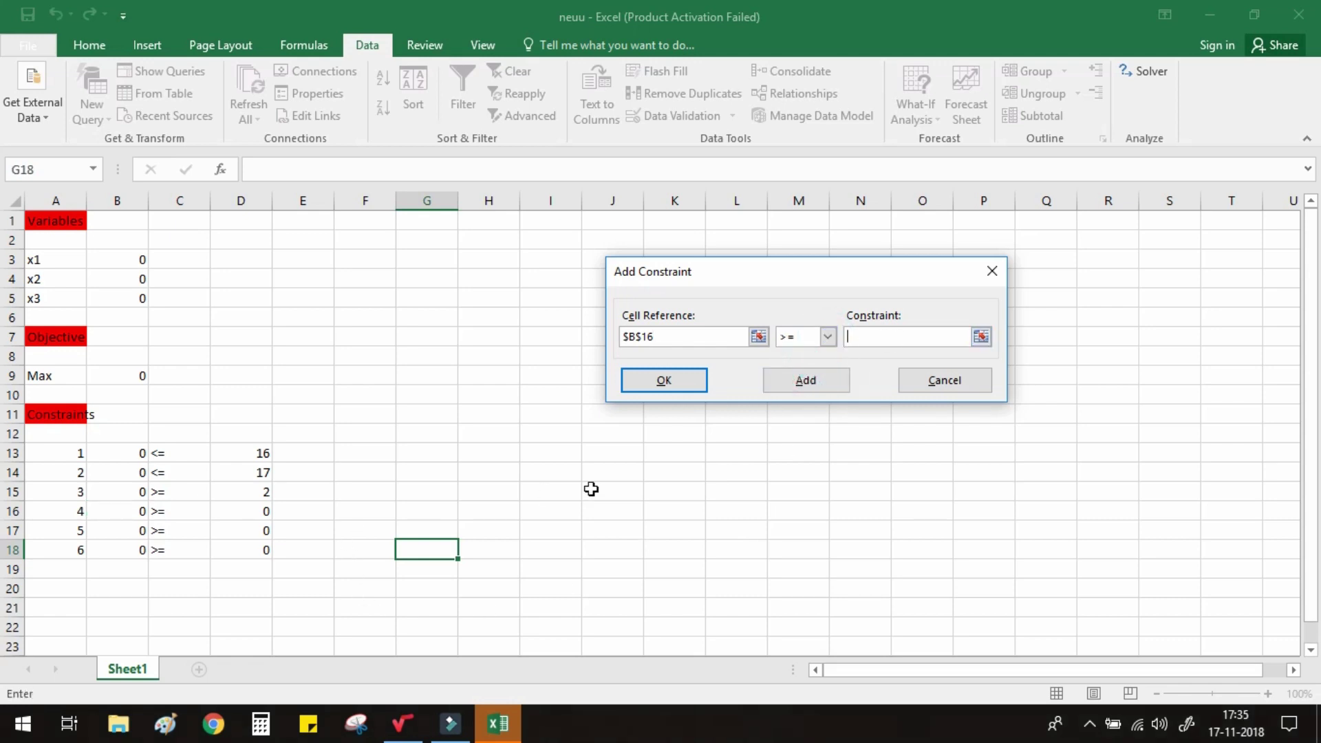
click(261, 511)
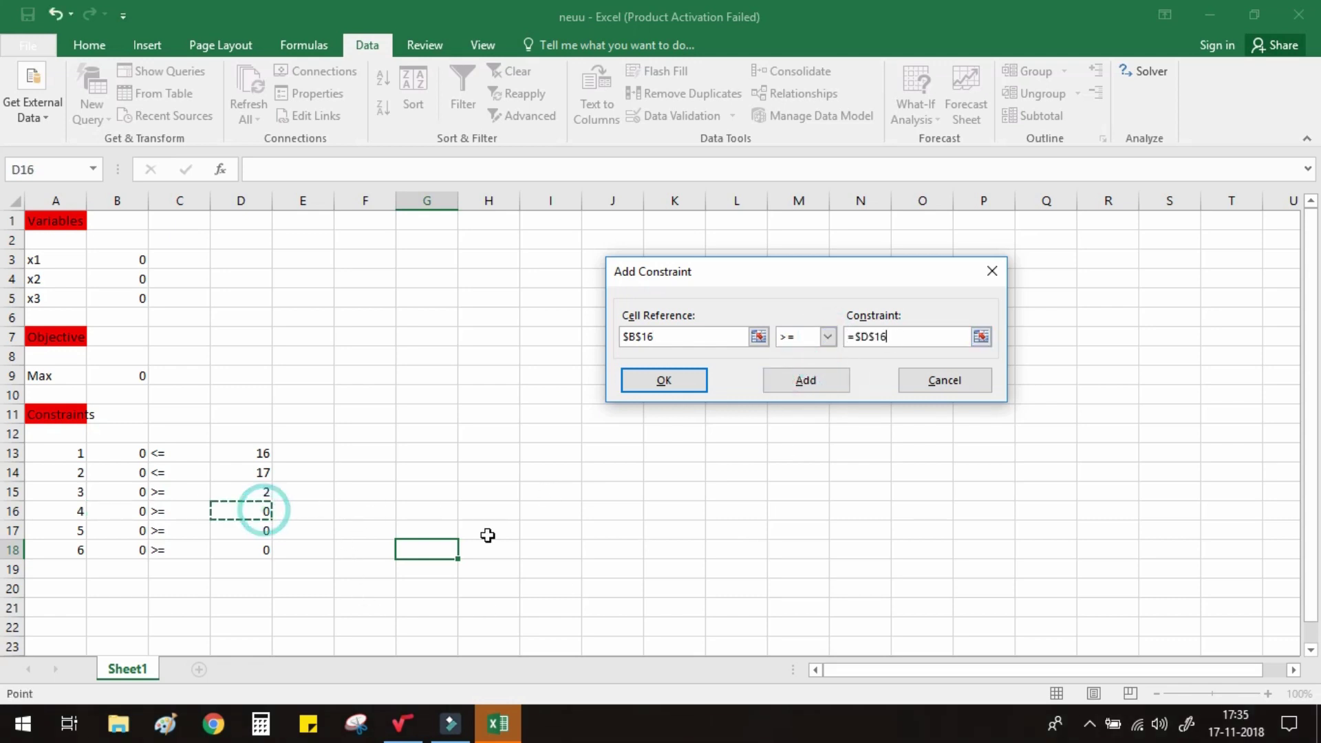
click(798, 391)
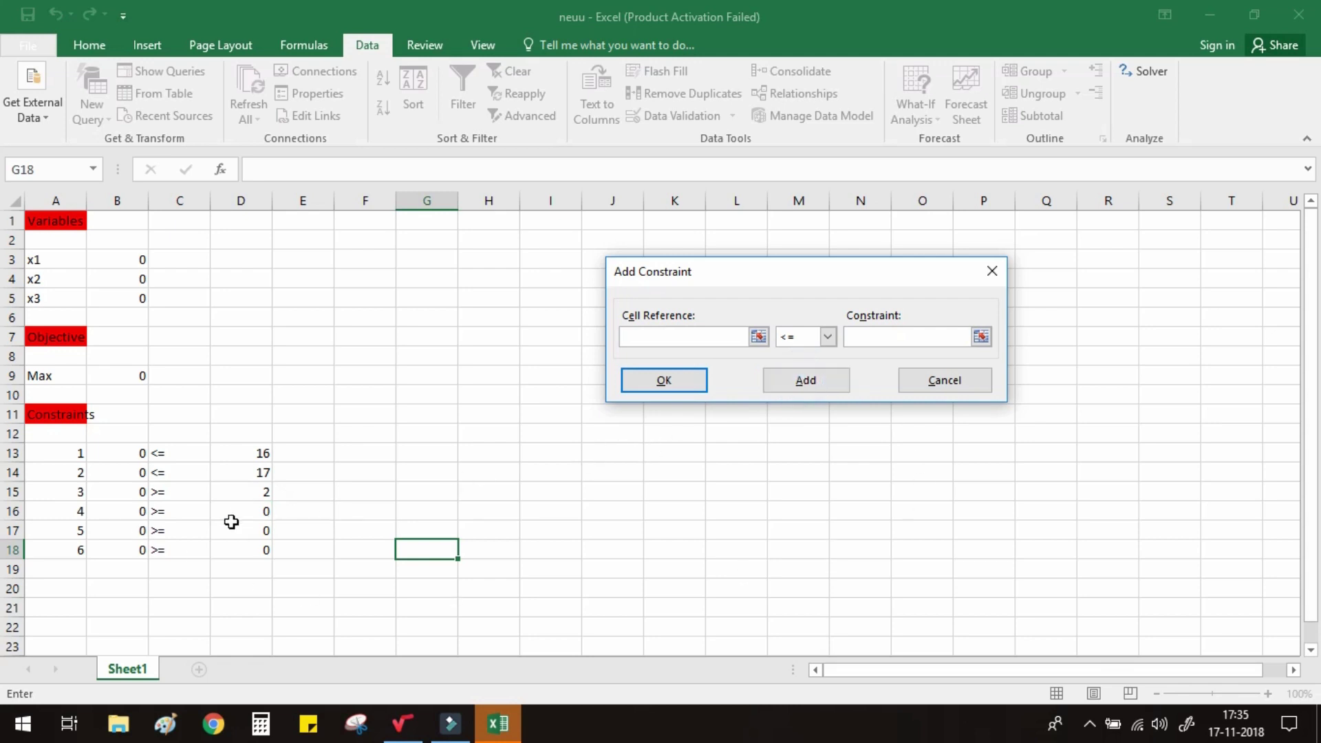
Step: Add the fifth Solver constraint, requiring cell B17 >= D17
click(124, 530)
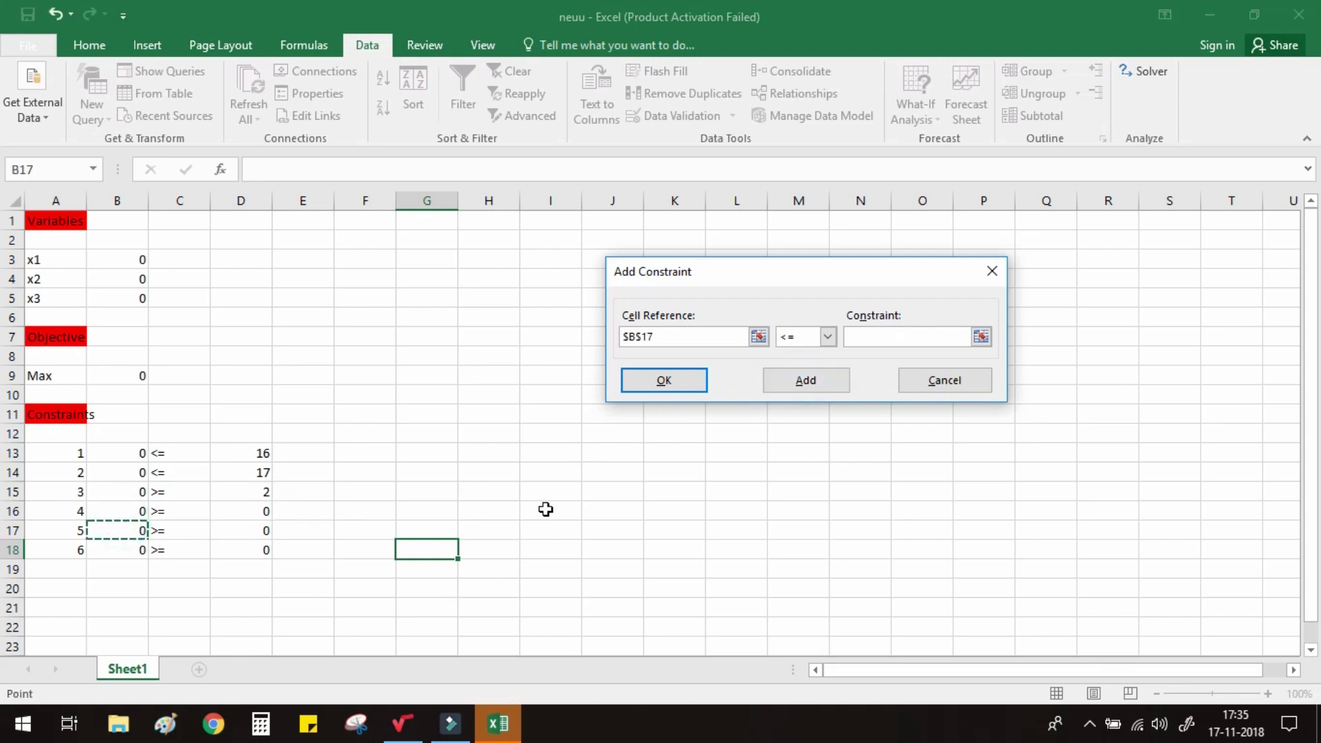
click(828, 336)
click(804, 375)
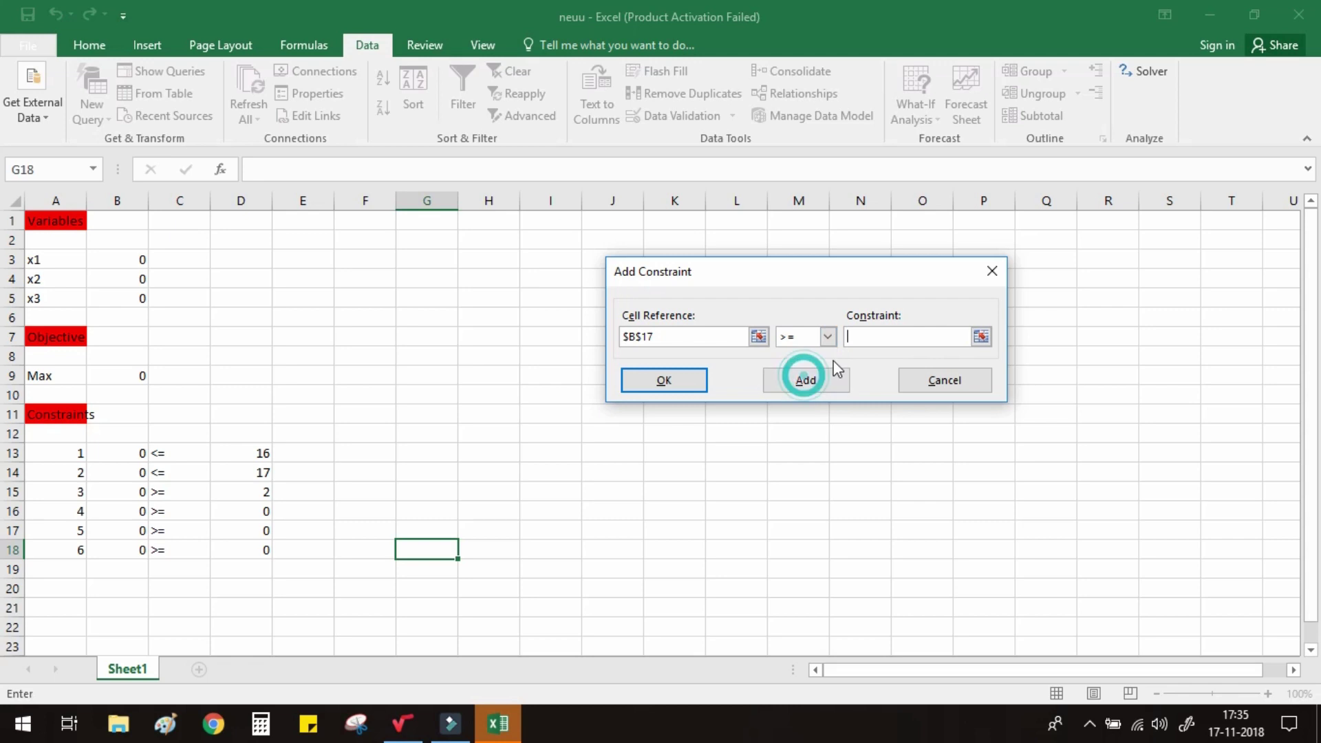
click(884, 336)
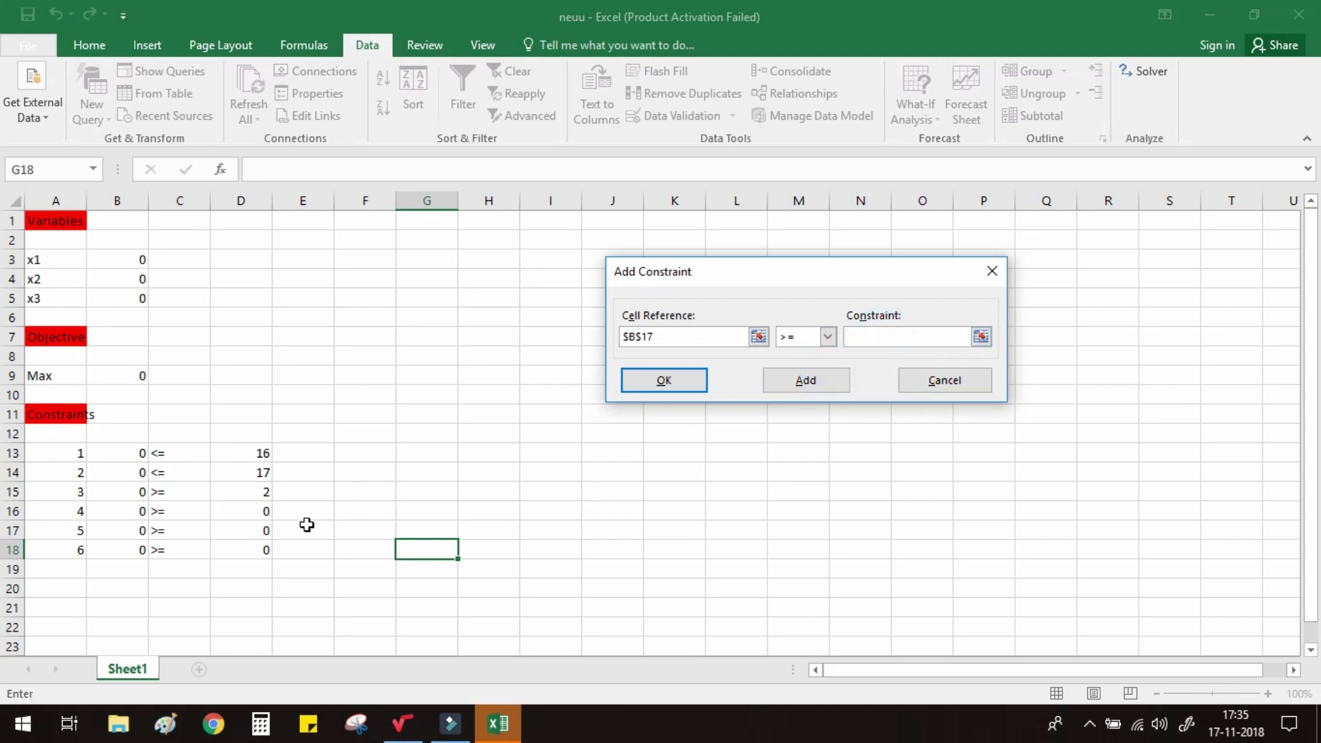
click(263, 536)
click(789, 386)
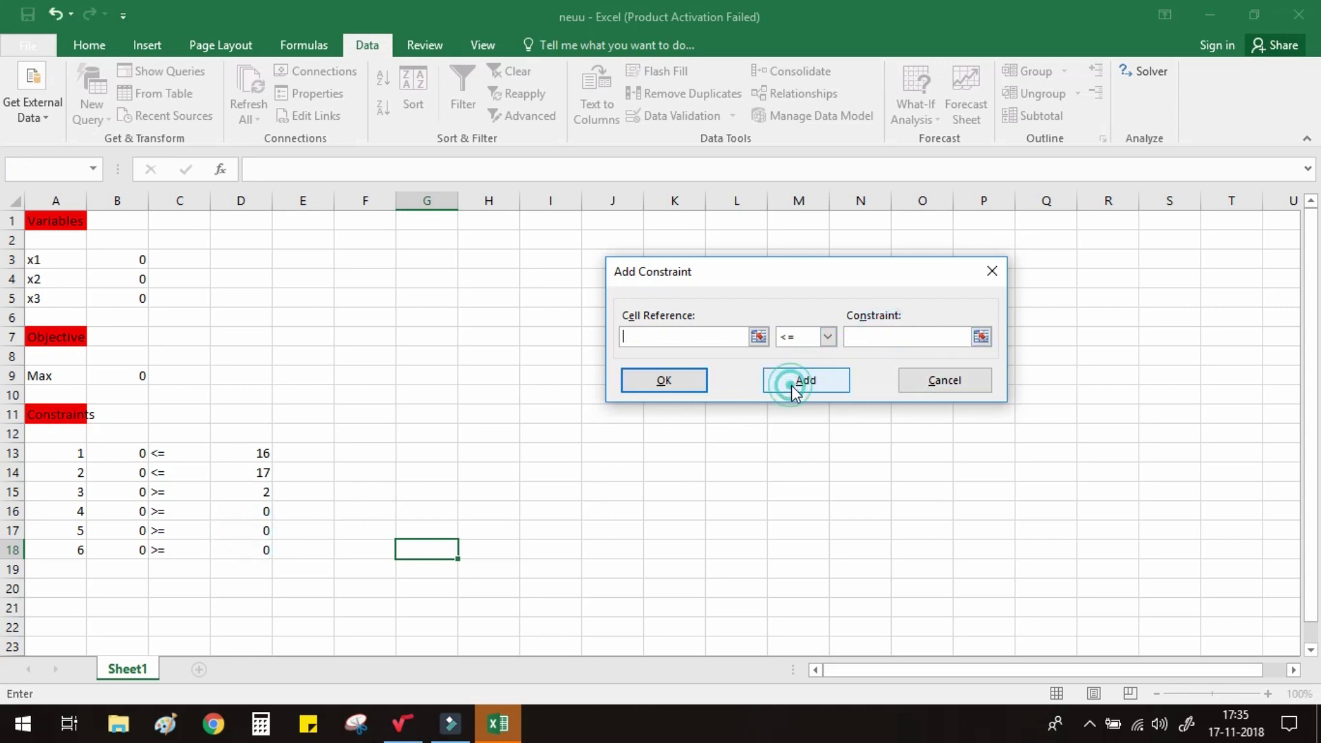
Step: Add the sixth Solver constraint, requiring cell B18 >= D18, and return to the Solver parameters
click(110, 551)
click(828, 337)
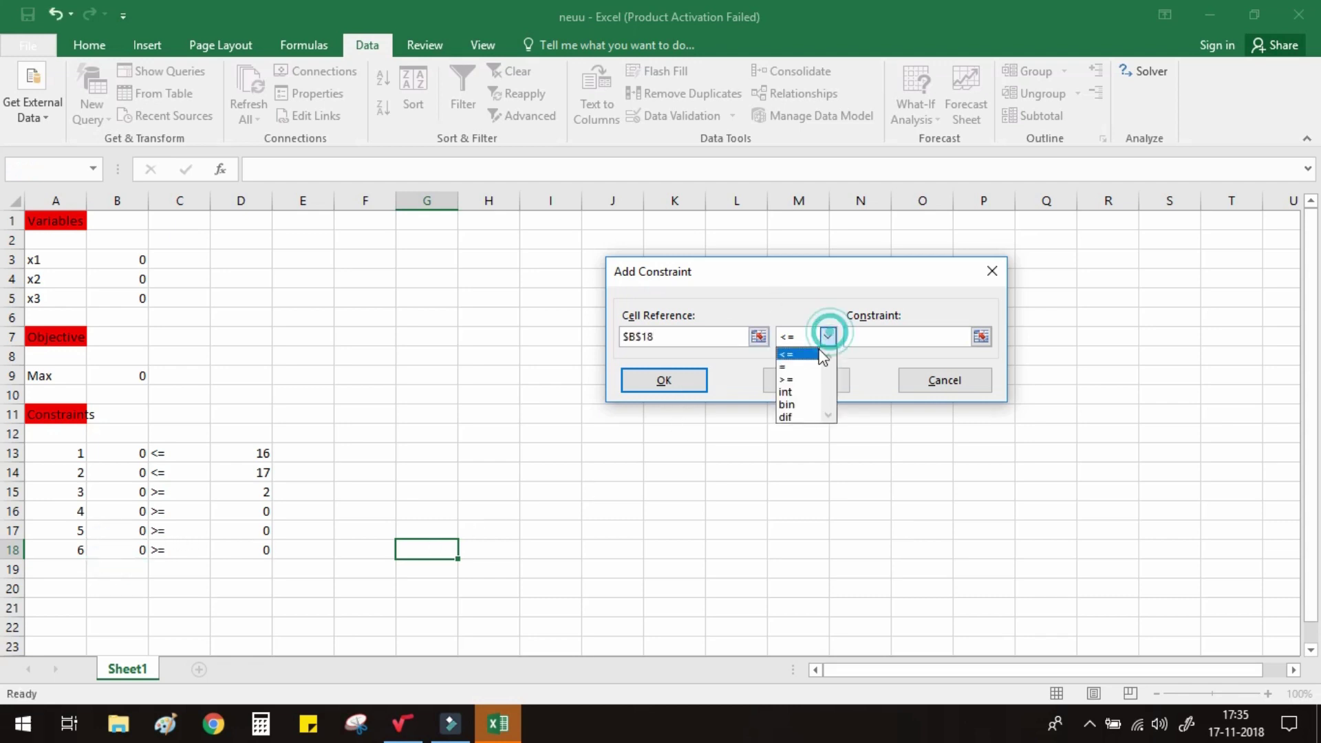
click(787, 379)
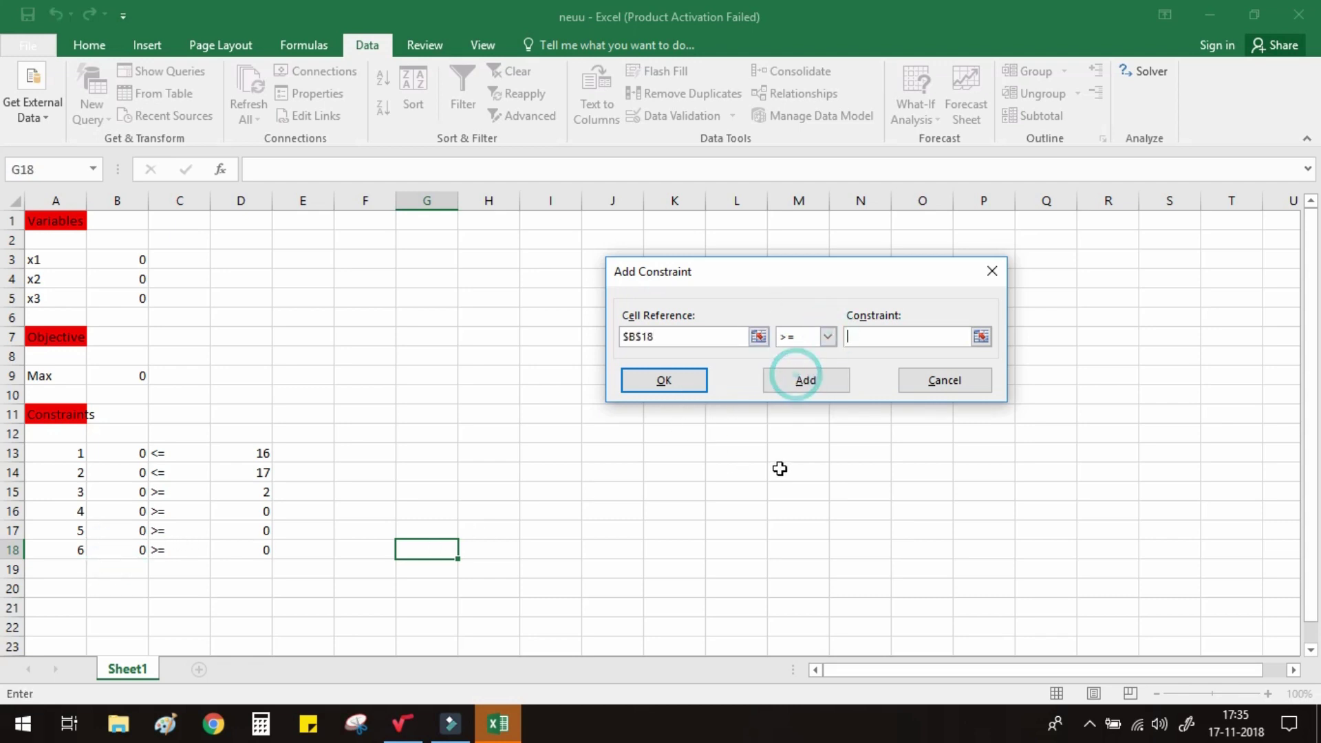
click(246, 545)
click(661, 375)
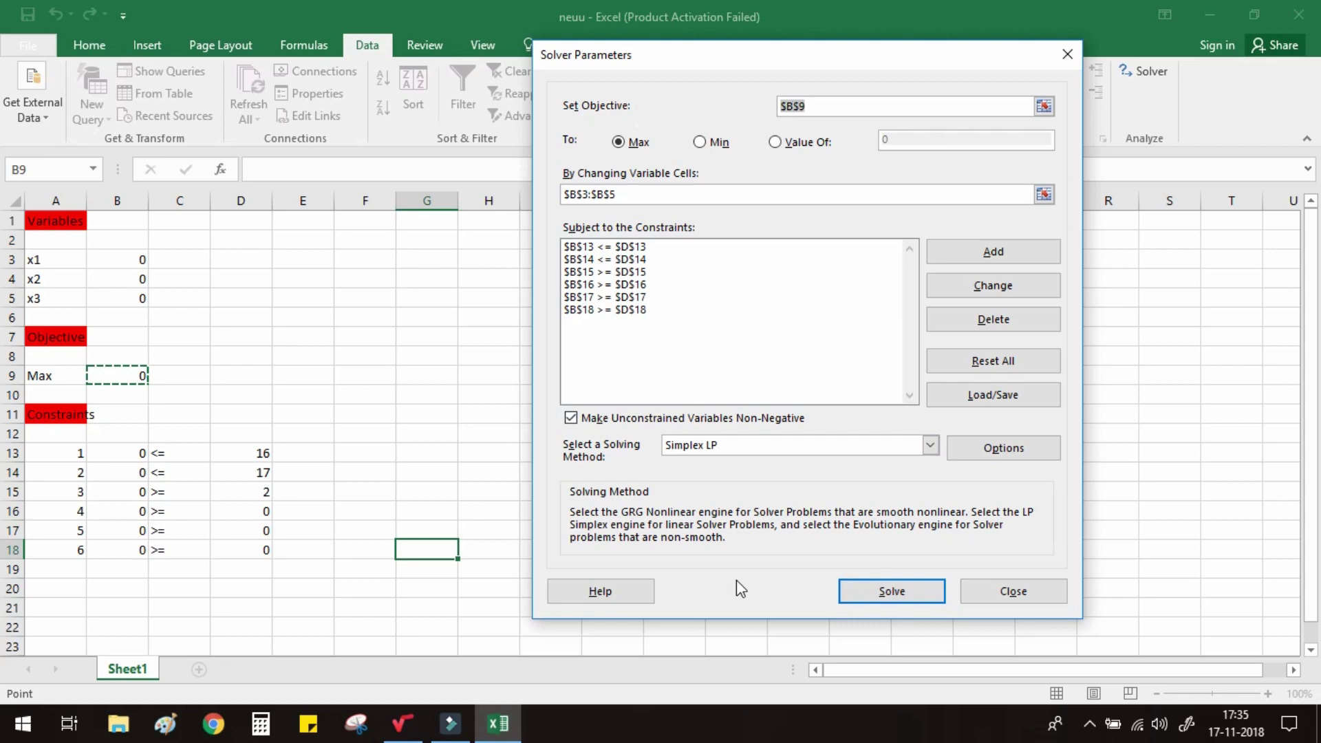
Step: Run Solver on the maximization model with its six constraints
click(888, 594)
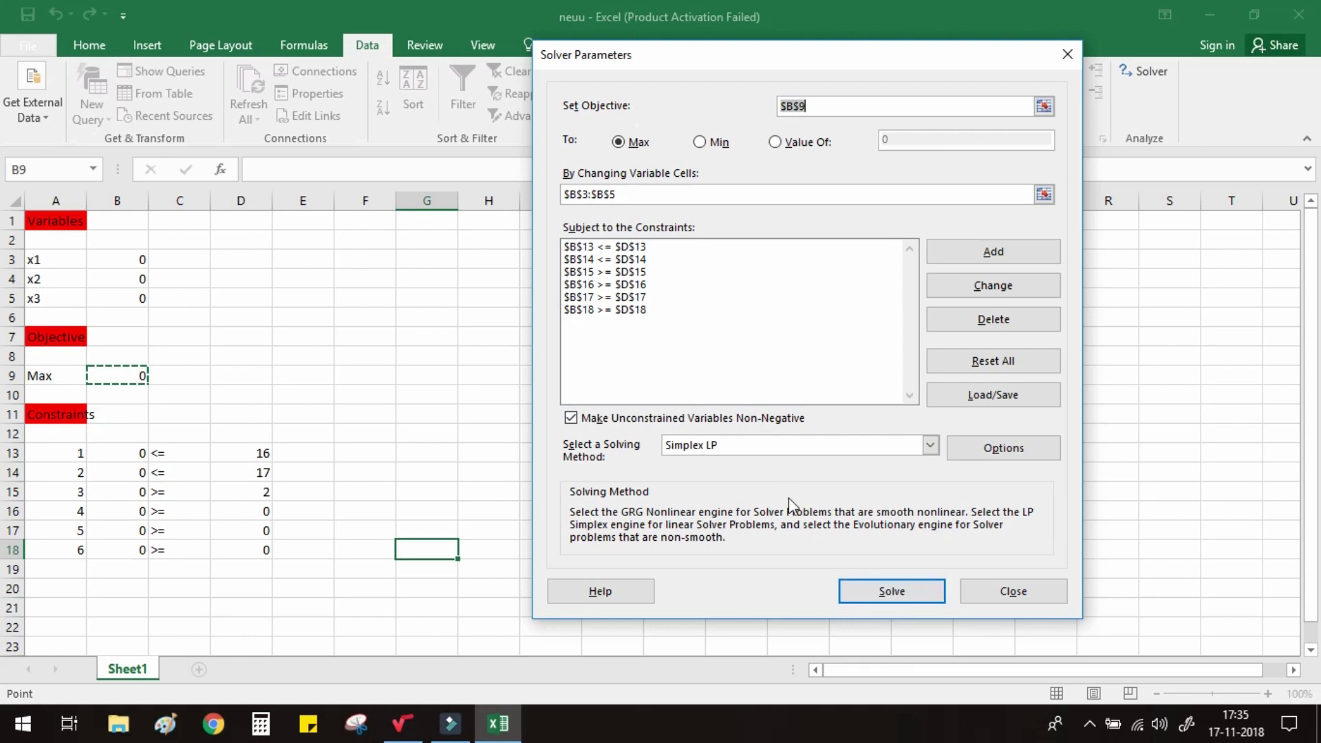